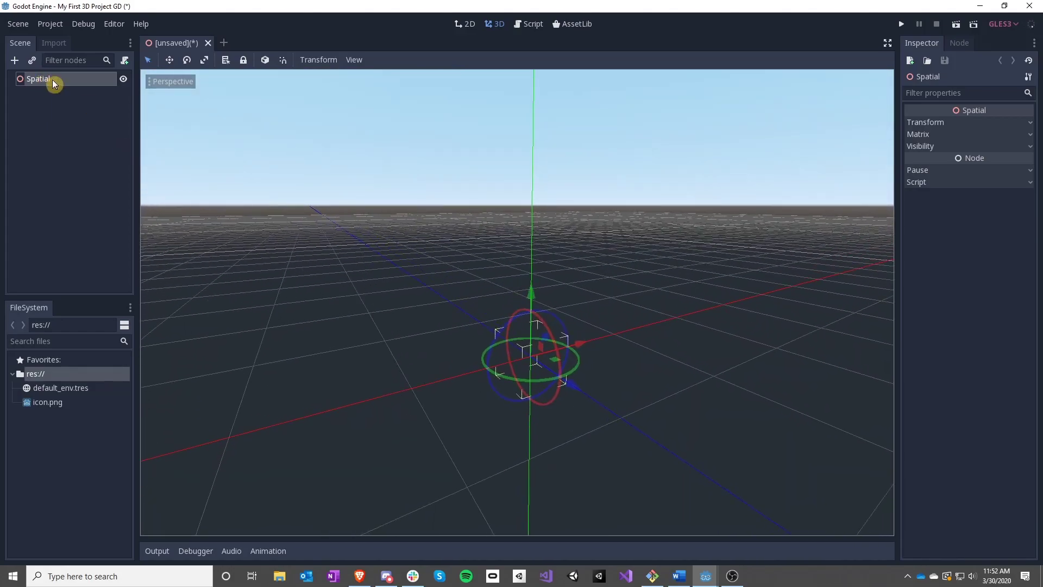
# Add a WorldEnvironment node as a child of the Spatial root node.
pyautogui.click(16, 62)
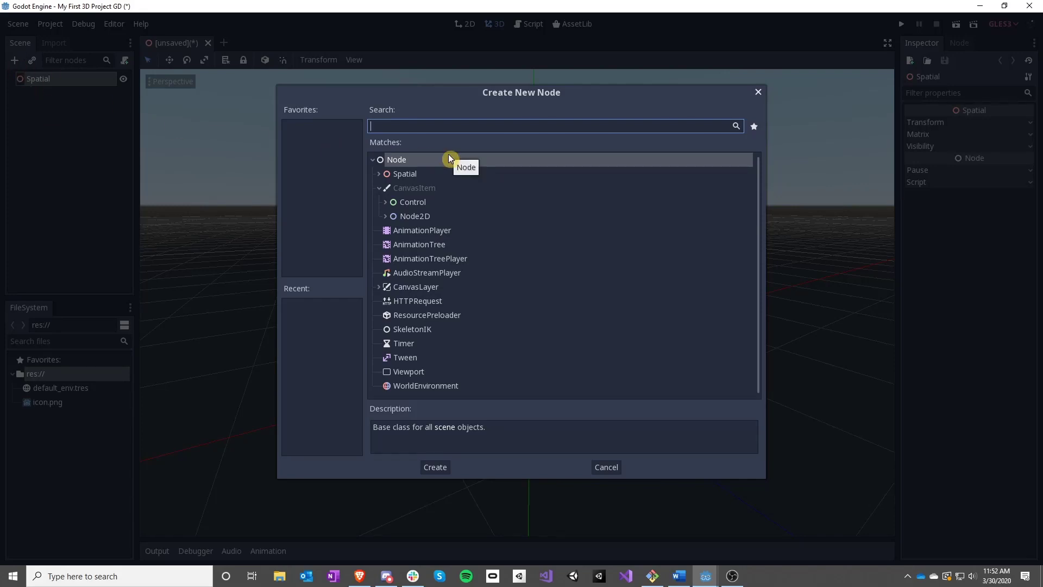
pyautogui.write('world')
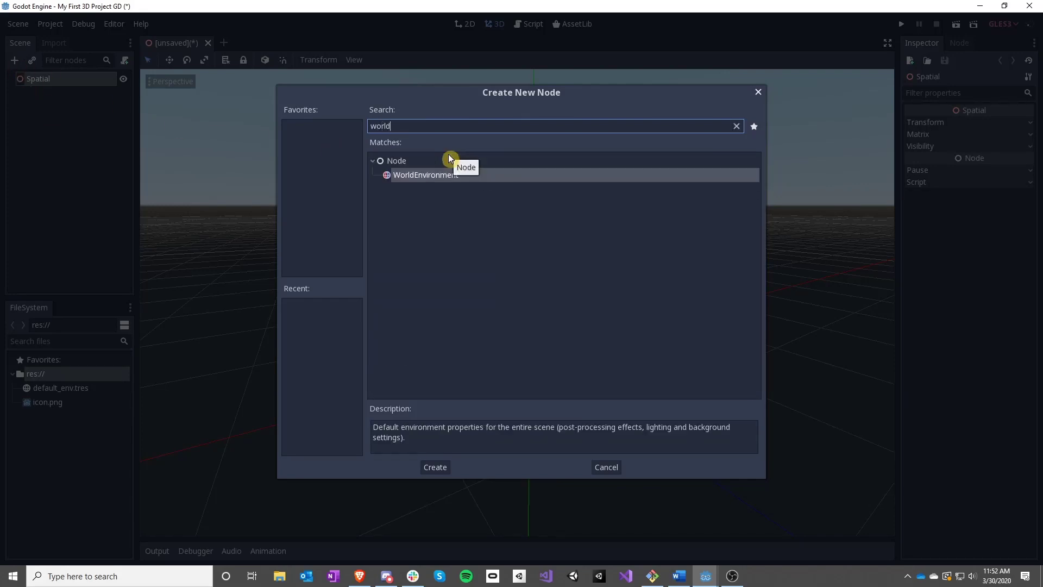
pyautogui.press('Return')
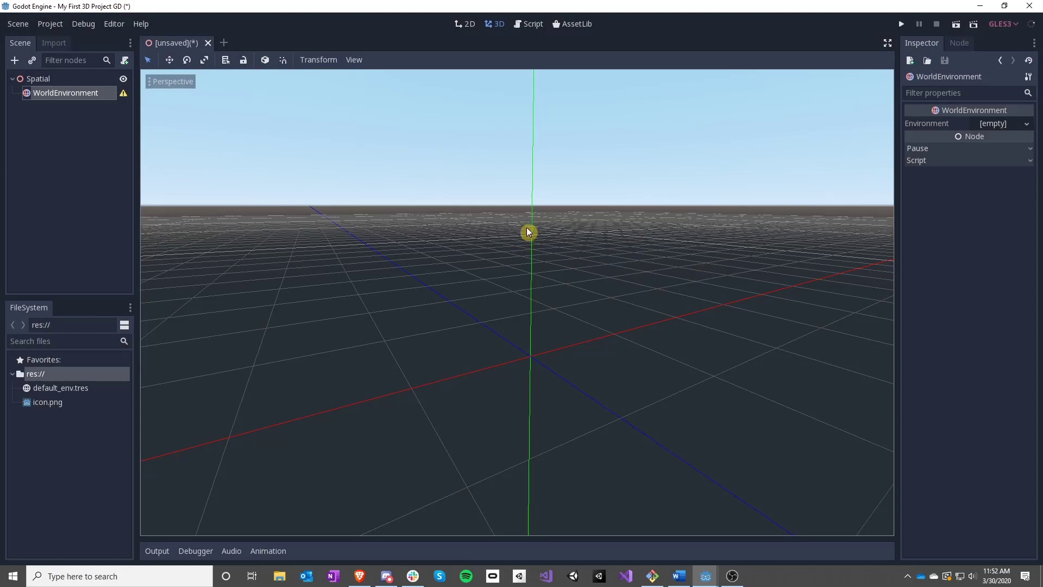
# Assign a new Environment resource to the WorldEnvironment node.
pyautogui.moveTo(517, 303); pyautogui.dragTo(523, 292, button='right')
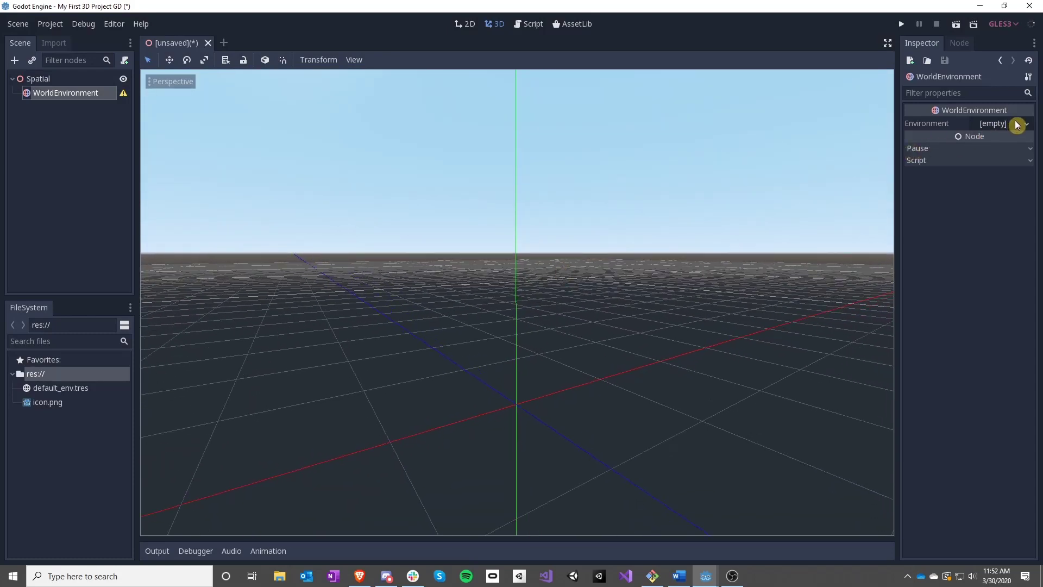
pyautogui.click(1026, 124)
pyautogui.click(999, 139)
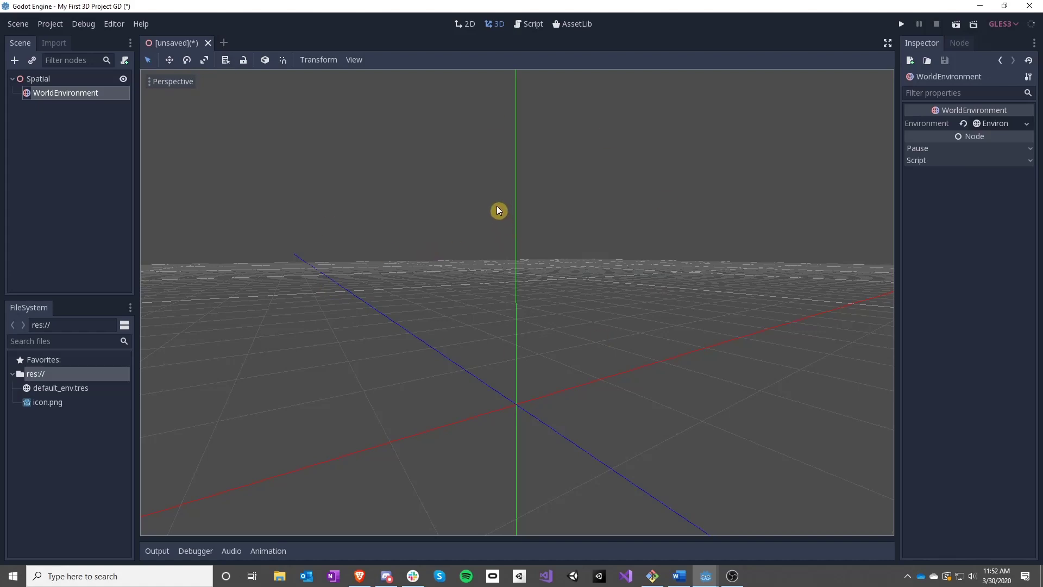
# Set the environment's background mode to Sky.
pyautogui.click(990, 125)
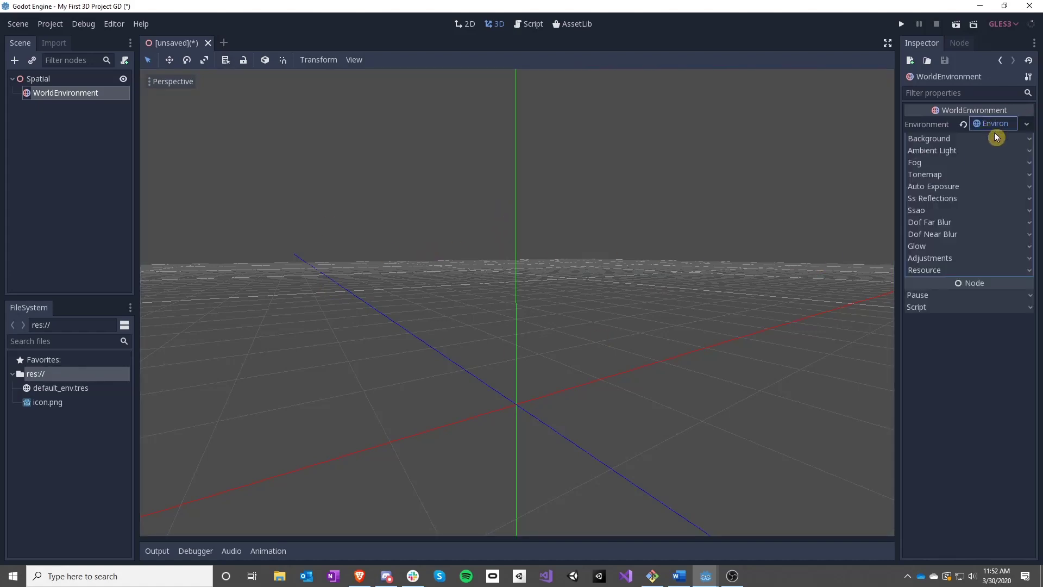
pyautogui.click(941, 139)
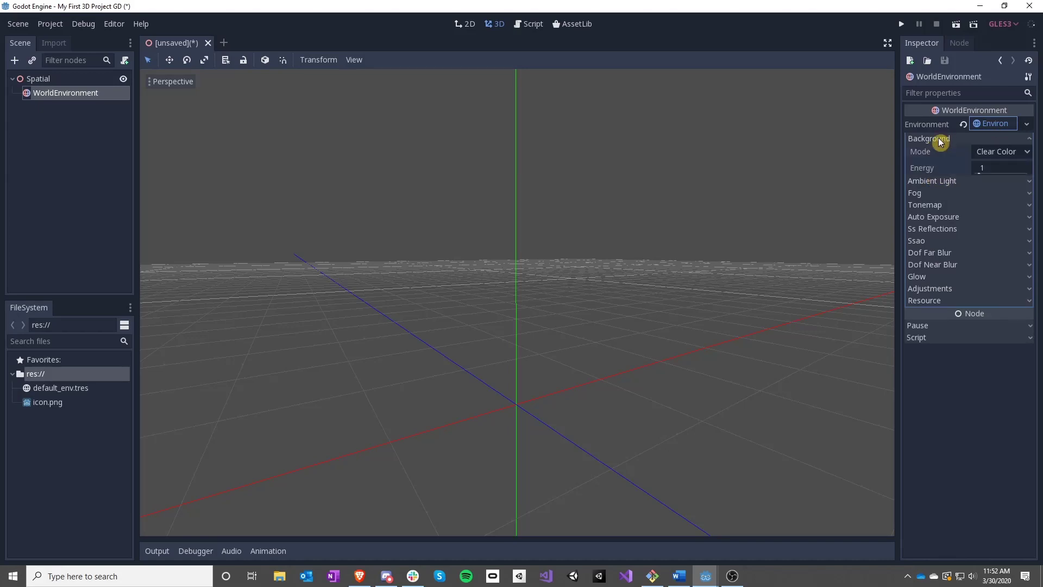
pyautogui.moveTo(822, 196); pyautogui.dragTo(857, 209, button='right')
pyautogui.click(1026, 154)
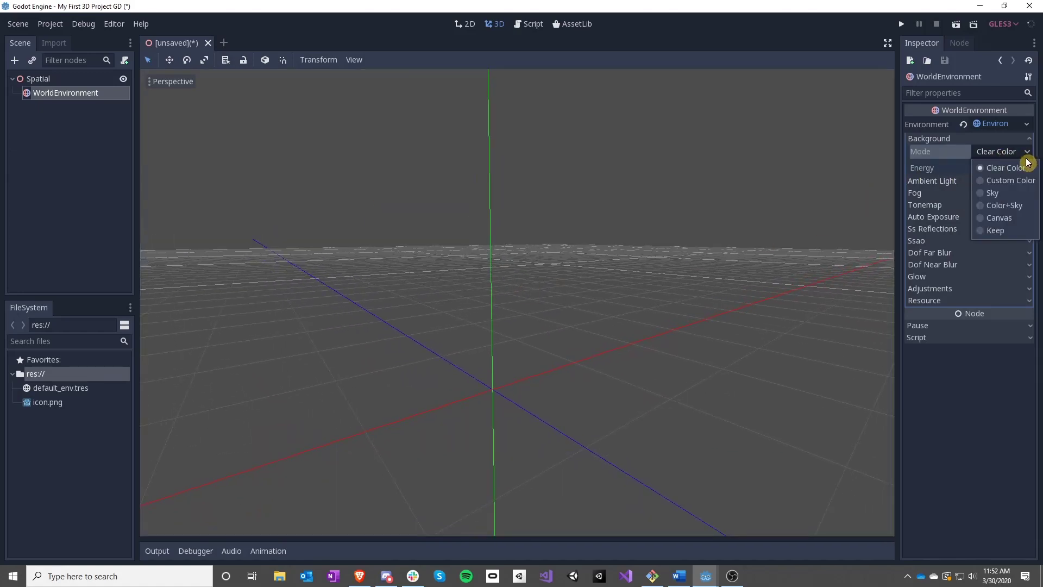
pyautogui.click(1004, 197)
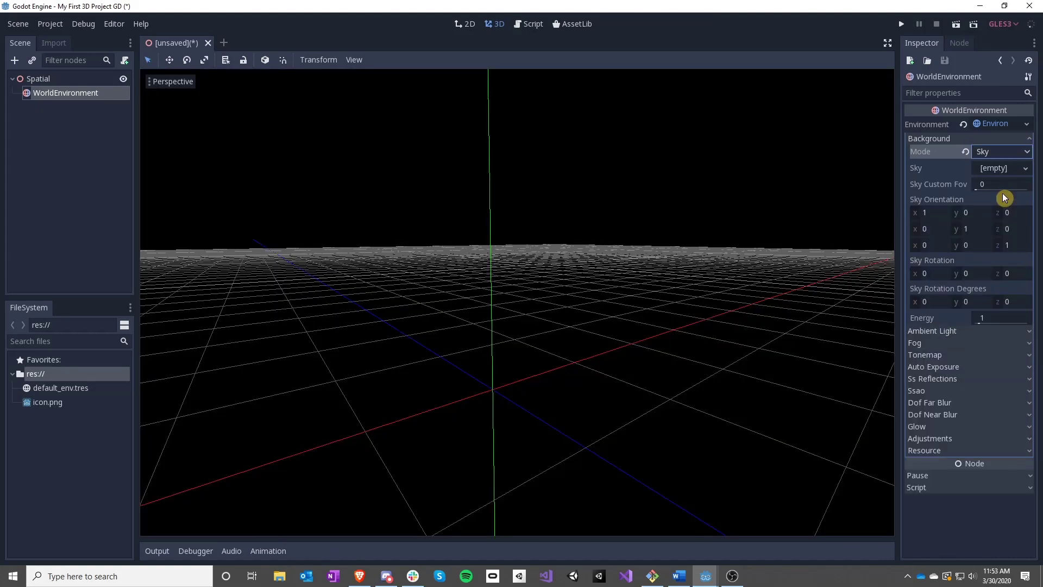
# Try a new PanoramaSky as the background sky and look through its panorama texture options.
pyautogui.click(1020, 171)
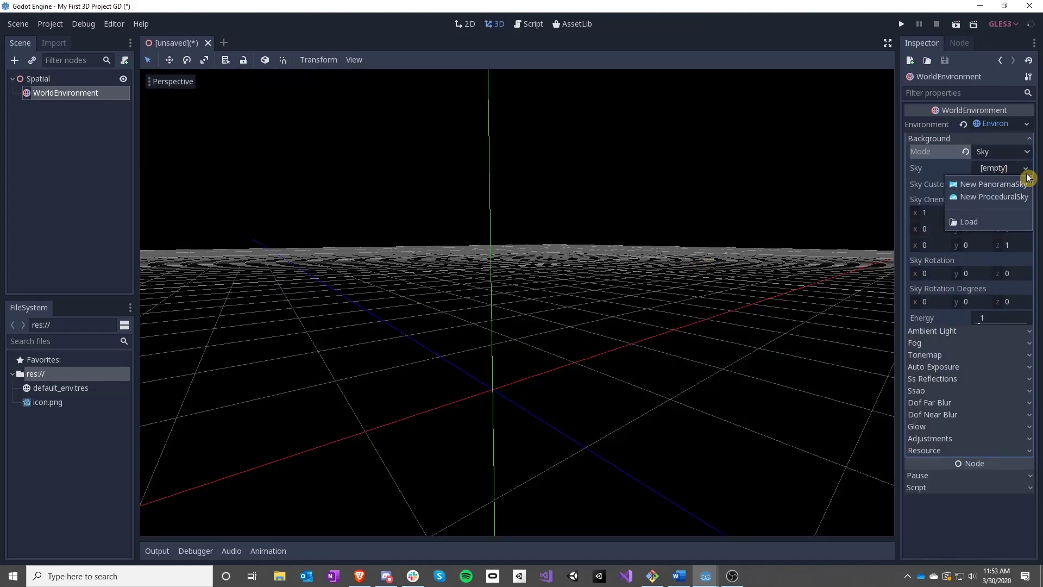
pyautogui.click(990, 188)
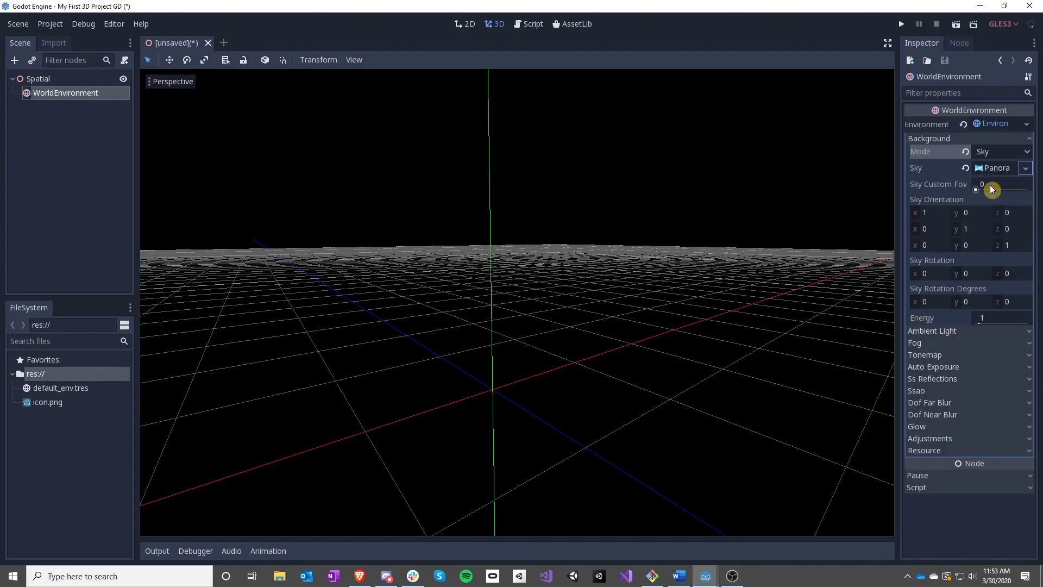
pyautogui.click(1025, 170)
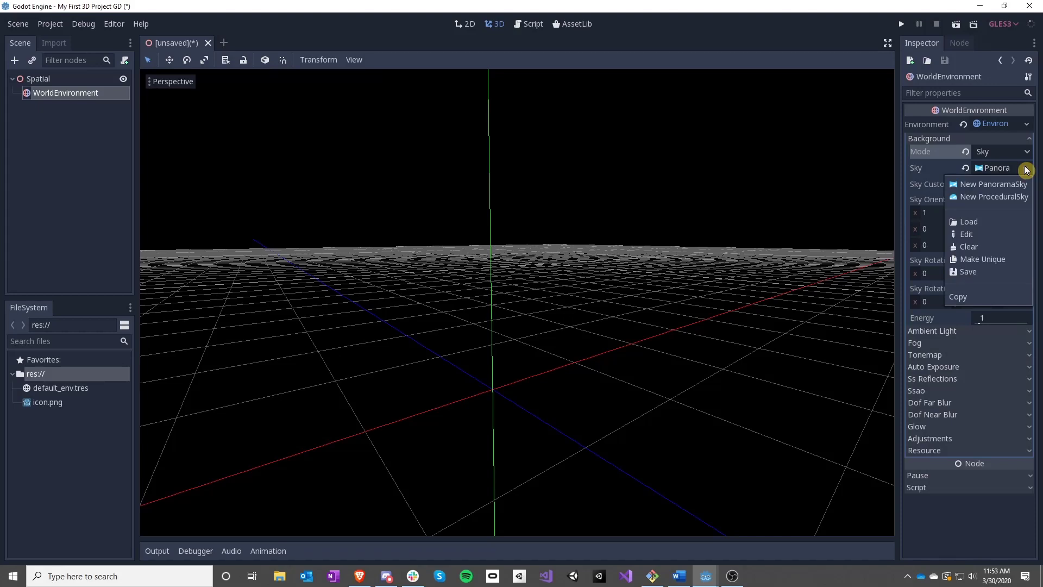
pyautogui.click(997, 170)
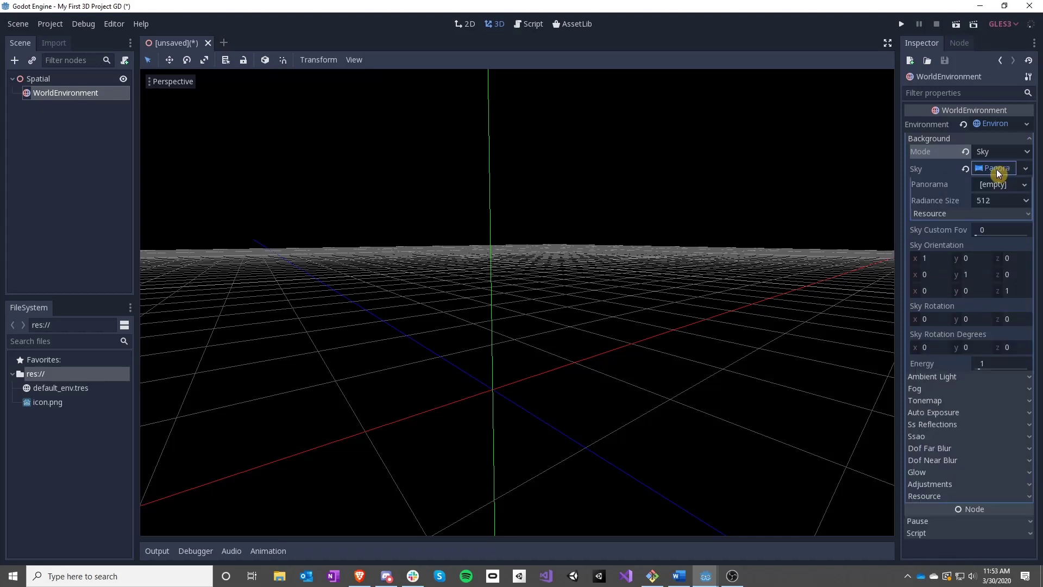
pyautogui.click(1024, 186)
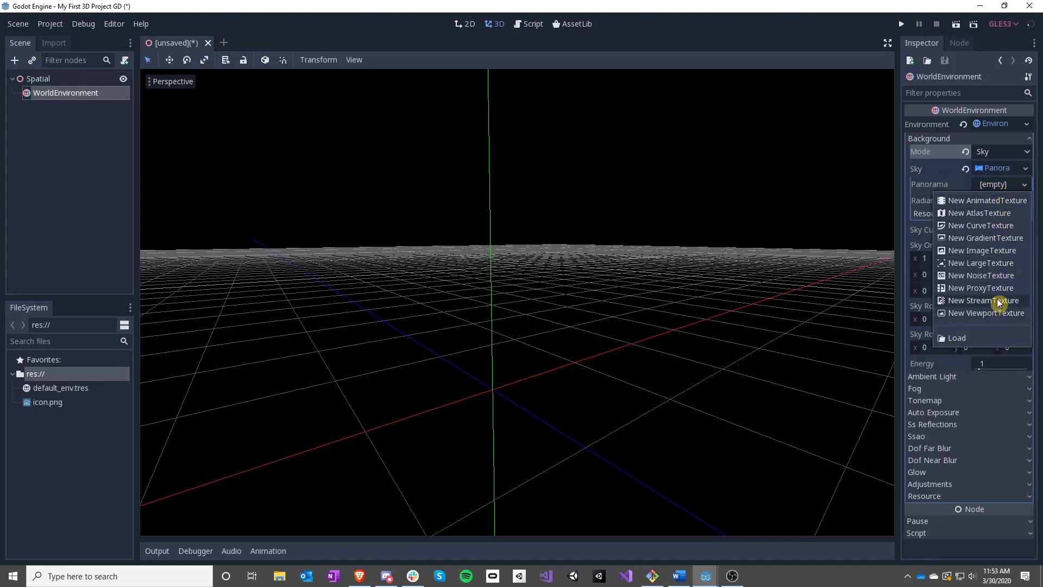
# Replace the background's PanoramaSky with a new ProceduralSky.
pyautogui.click(1025, 169)
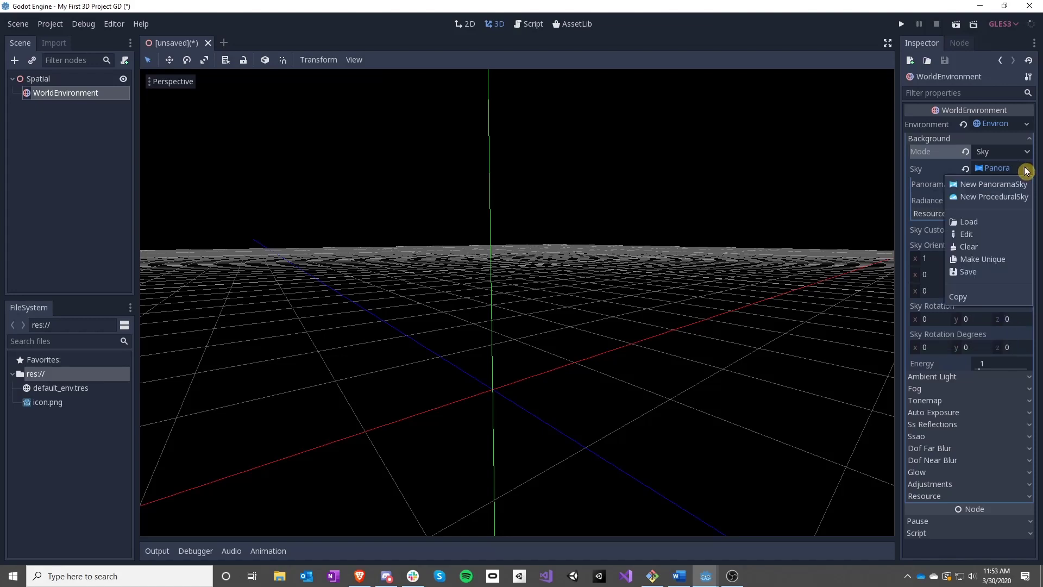
pyautogui.click(995, 198)
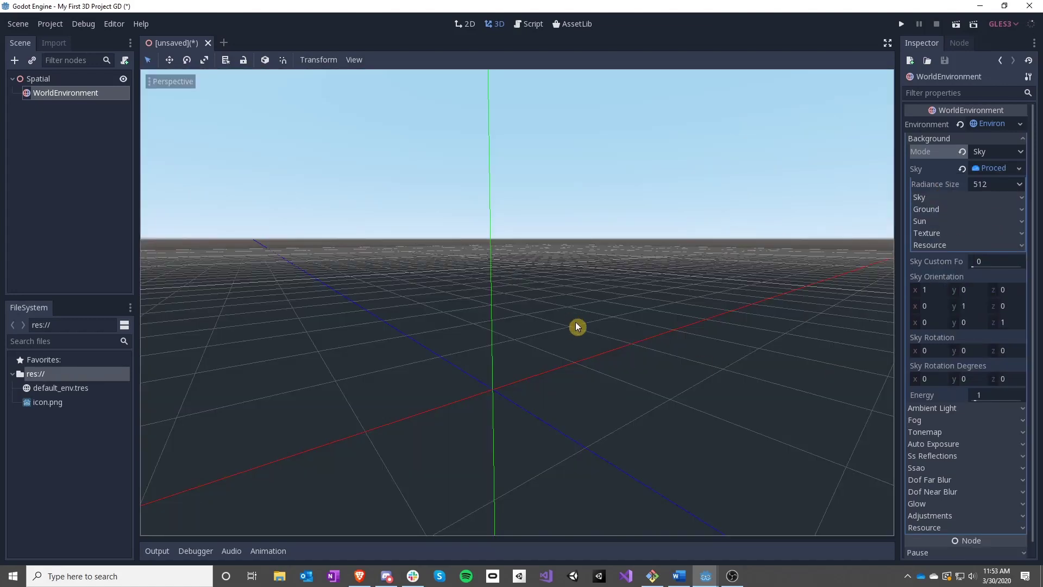
pyautogui.moveTo(577, 326); pyautogui.dragTo(534, 289, button='right')
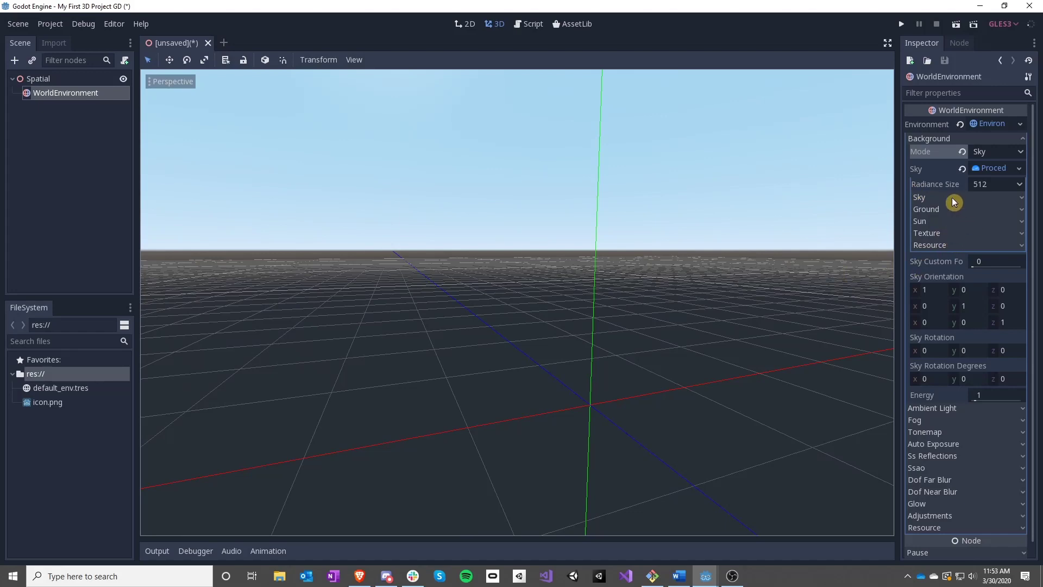
# Examine the Sky, Ground, Sun and Texture settings of the ProceduralSky.
pyautogui.click(945, 198)
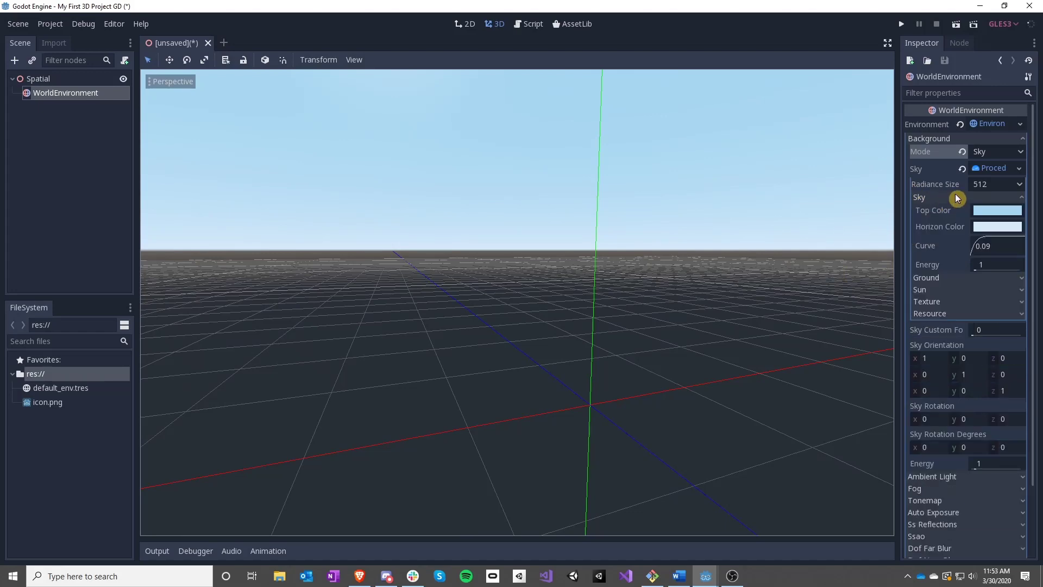
pyautogui.click(949, 197)
pyautogui.click(945, 209)
pyautogui.click(946, 208)
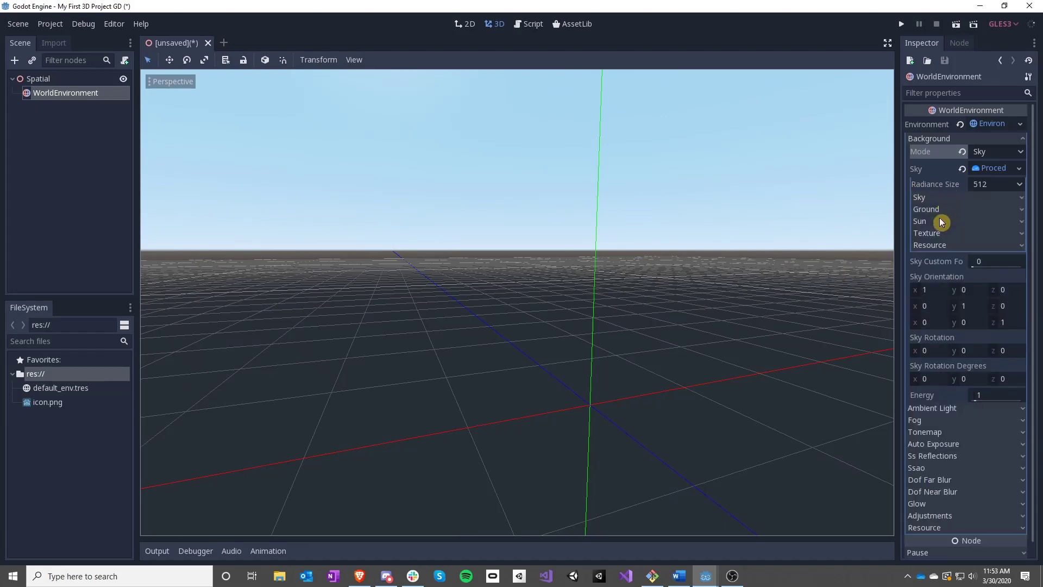
pyautogui.click(940, 221)
pyautogui.click(940, 221)
pyautogui.click(937, 233)
pyautogui.click(940, 234)
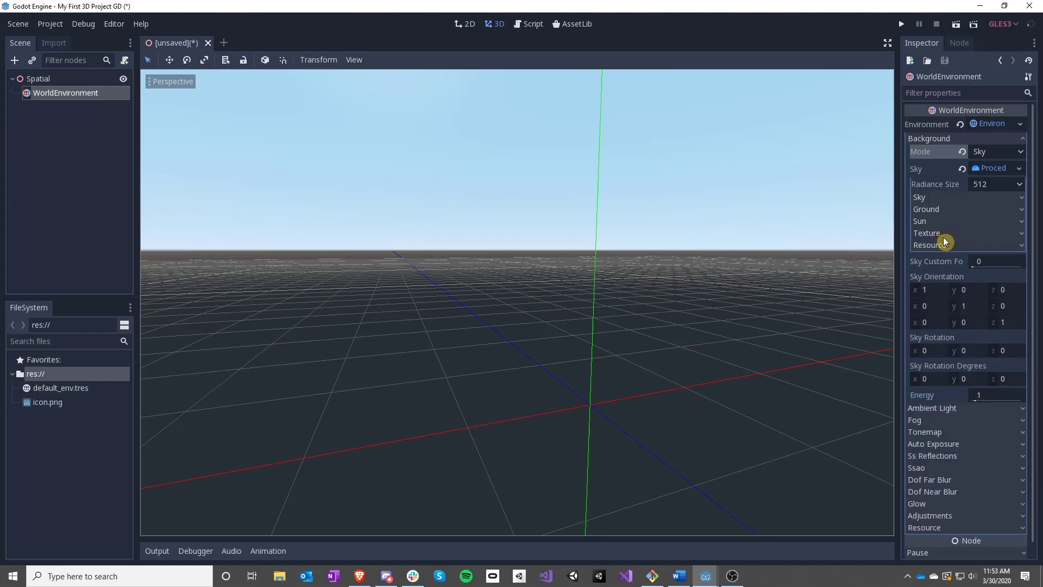
# Set the environment's ambient light color to white (ffffff).
pyautogui.click(950, 408)
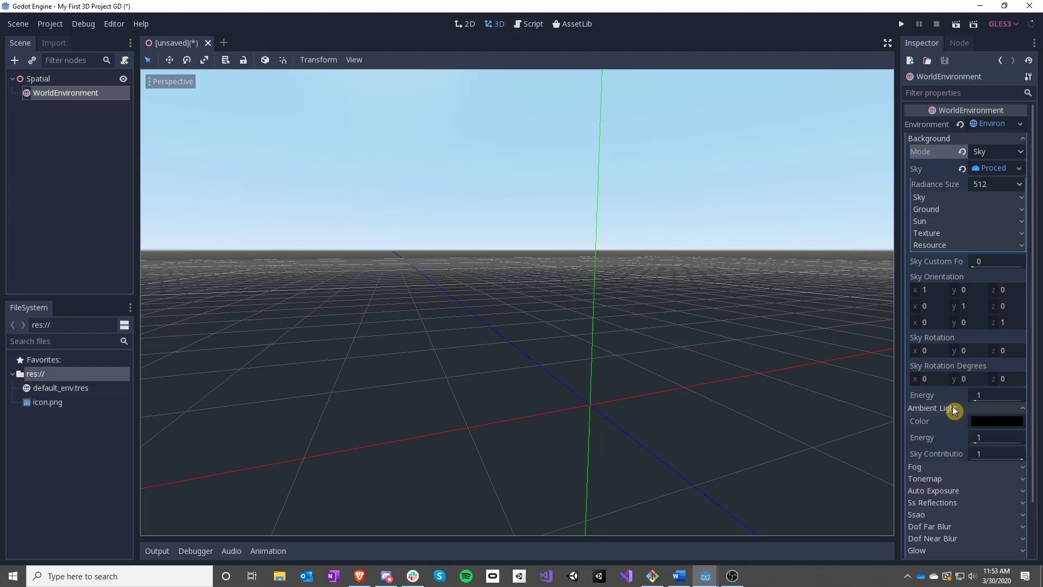
pyautogui.click(987, 421)
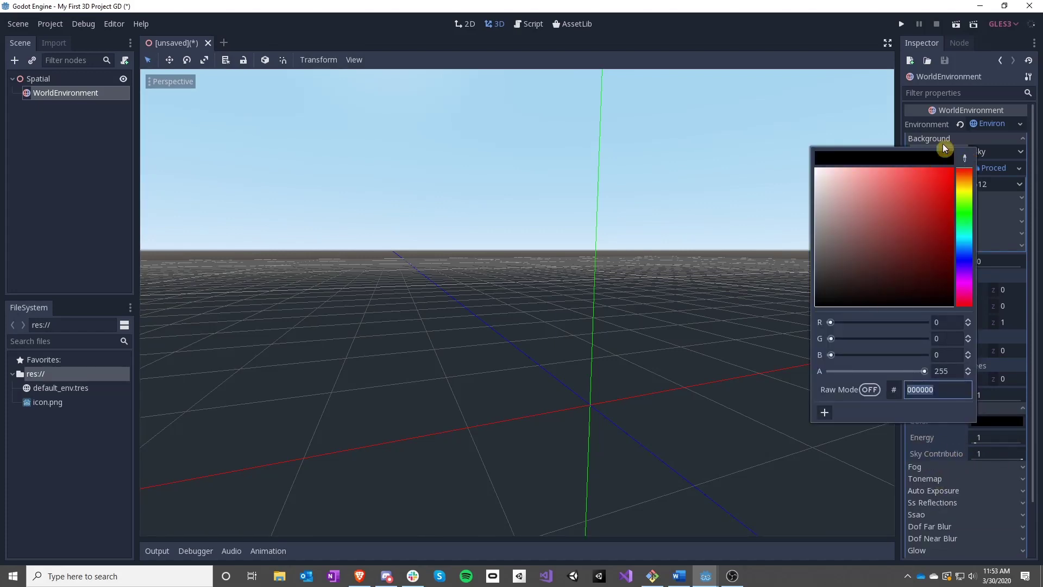
pyautogui.moveTo(890, 206); pyautogui.dragTo(760, 141)
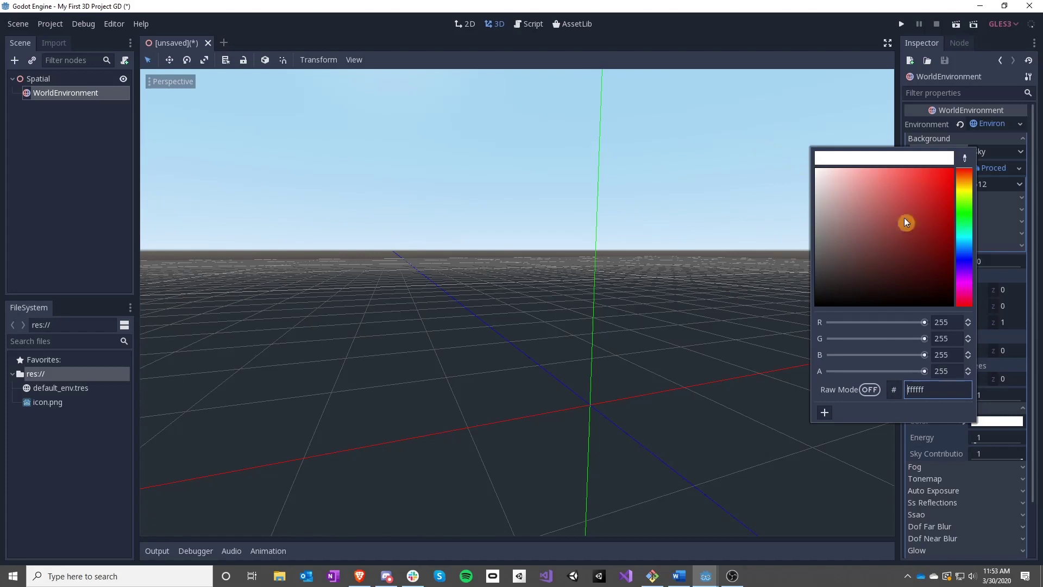
pyautogui.click(1022, 275)
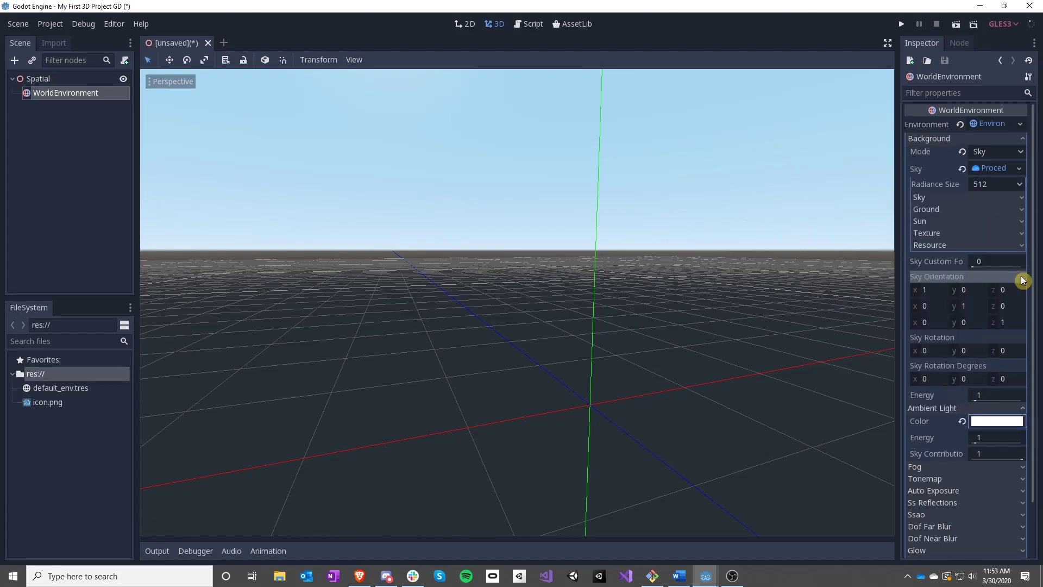
# Set the ambient light energy to 0.4 and its sky contribution to 0.
pyautogui.click(995, 437)
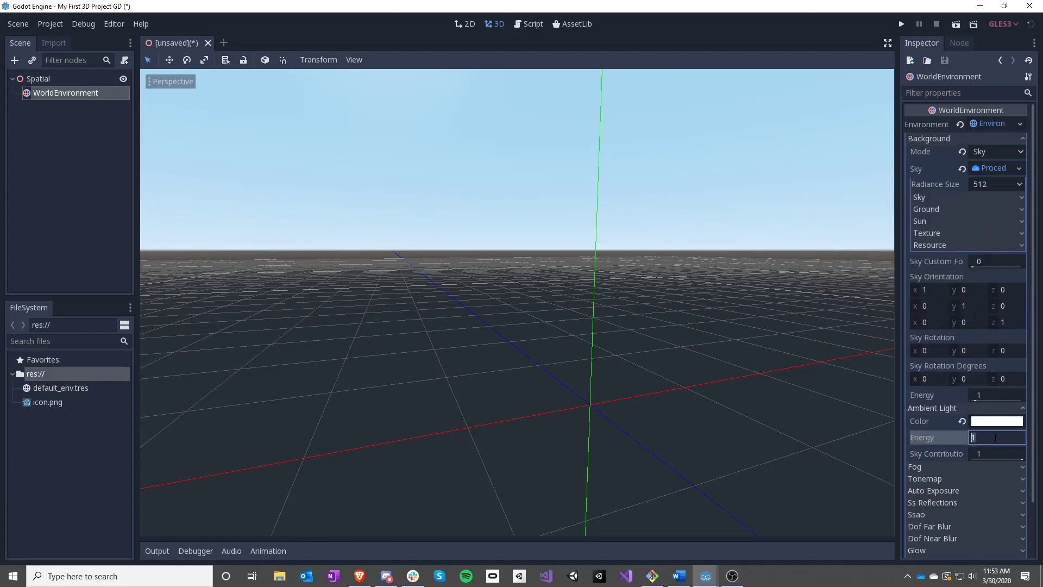
pyautogui.write('0.4')
pyautogui.press('Return')
pyautogui.click(994, 454)
pyautogui.write('0')
pyautogui.press('Return')
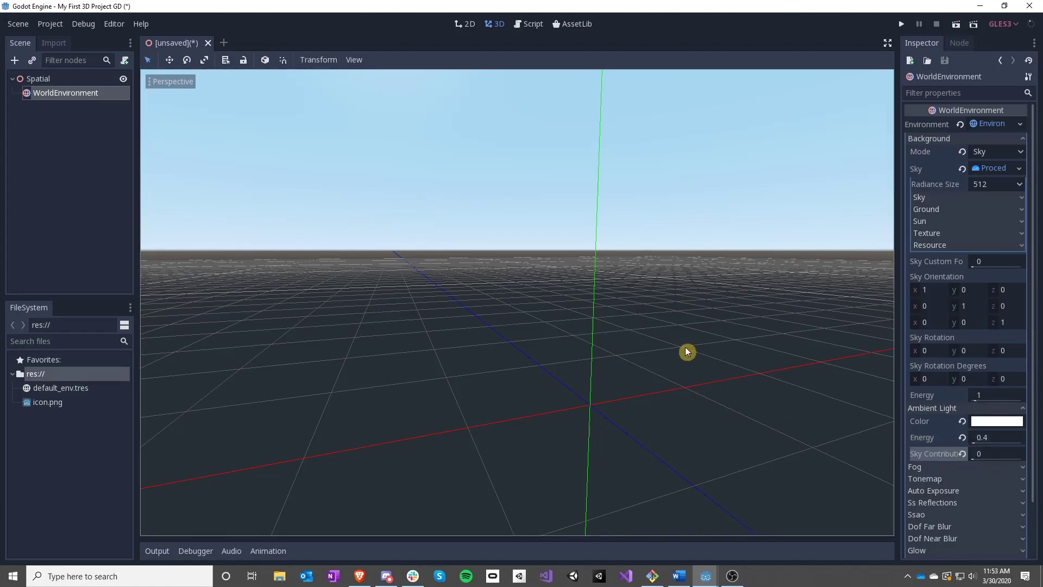
pyautogui.moveTo(686, 352); pyautogui.dragTo(544, 321, button='right')
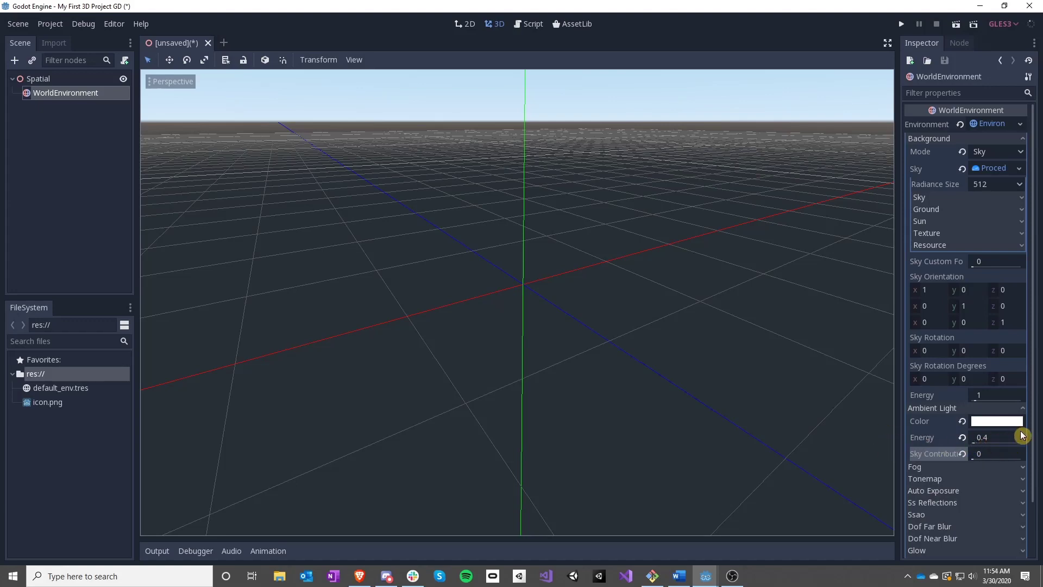
pyautogui.moveTo(639, 351); pyautogui.dragTo(607, 304, button='right')
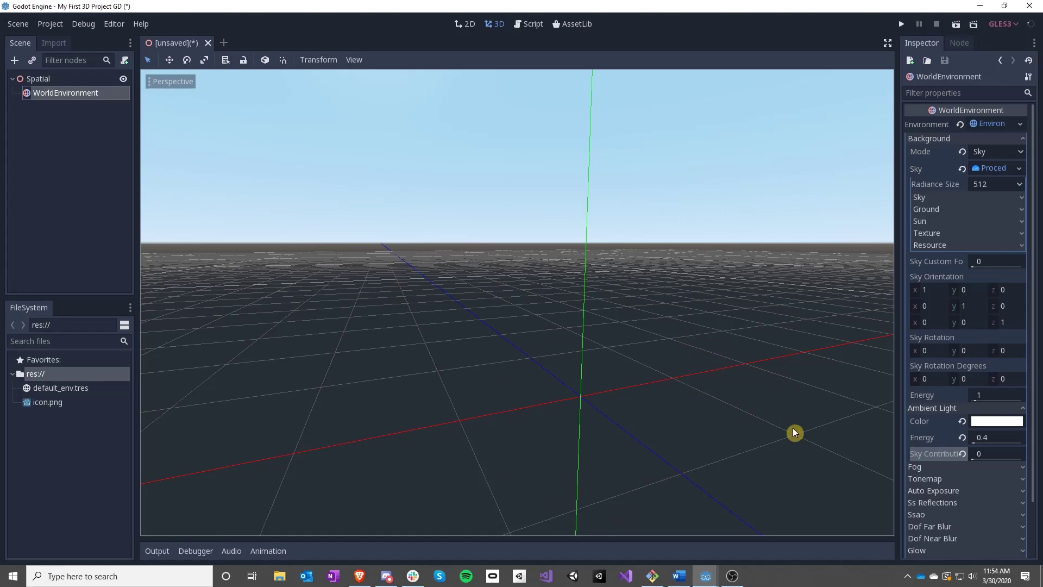
# Add a StaticBody node as a child of the Spatial root node.
pyautogui.click(44, 79)
pyautogui.moveTo(715, 378); pyautogui.dragTo(233, 236, button='right')
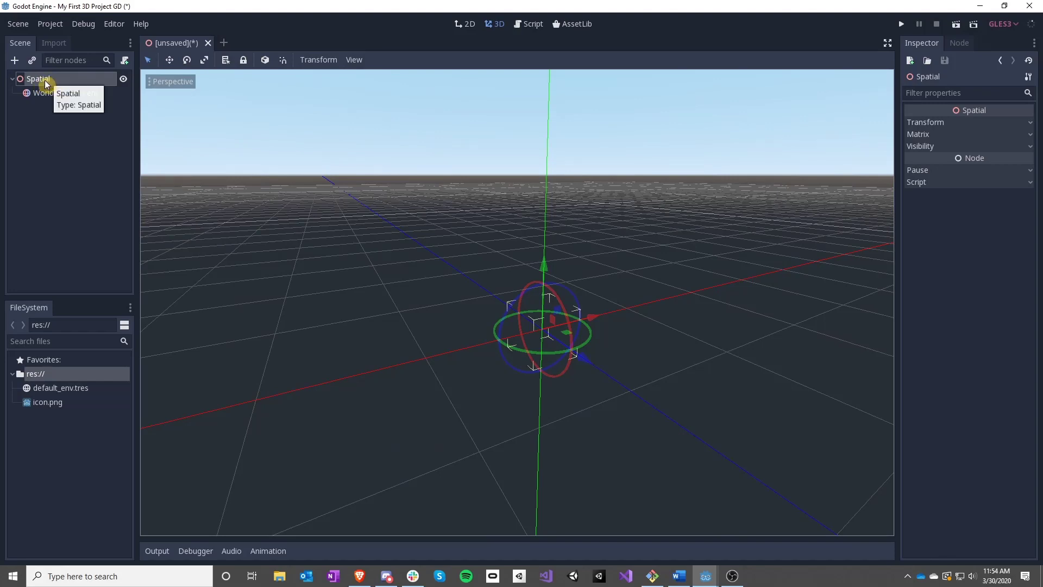
pyautogui.click(15, 64)
pyautogui.write('stati')
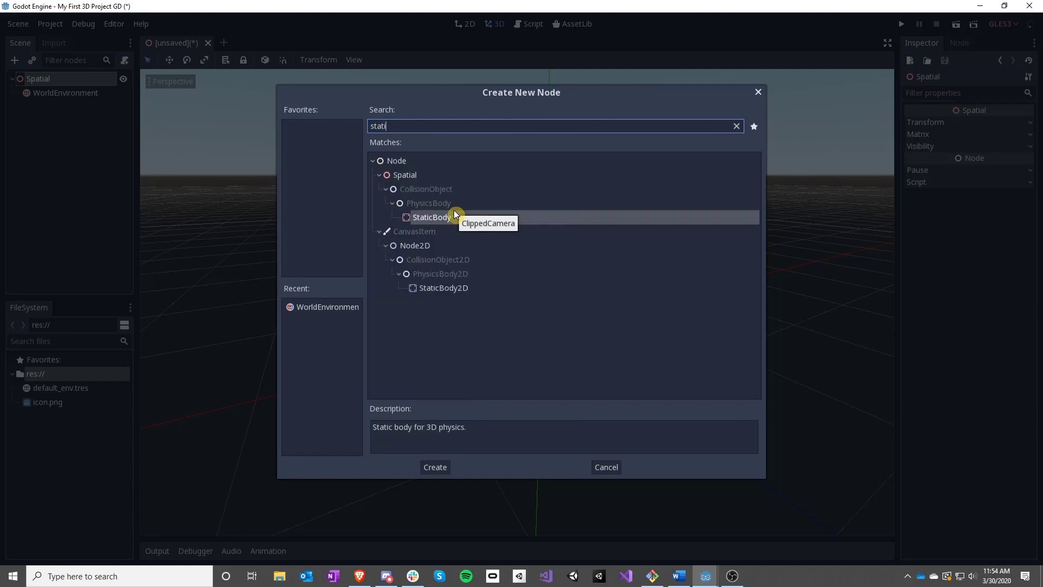
pyautogui.write('c')
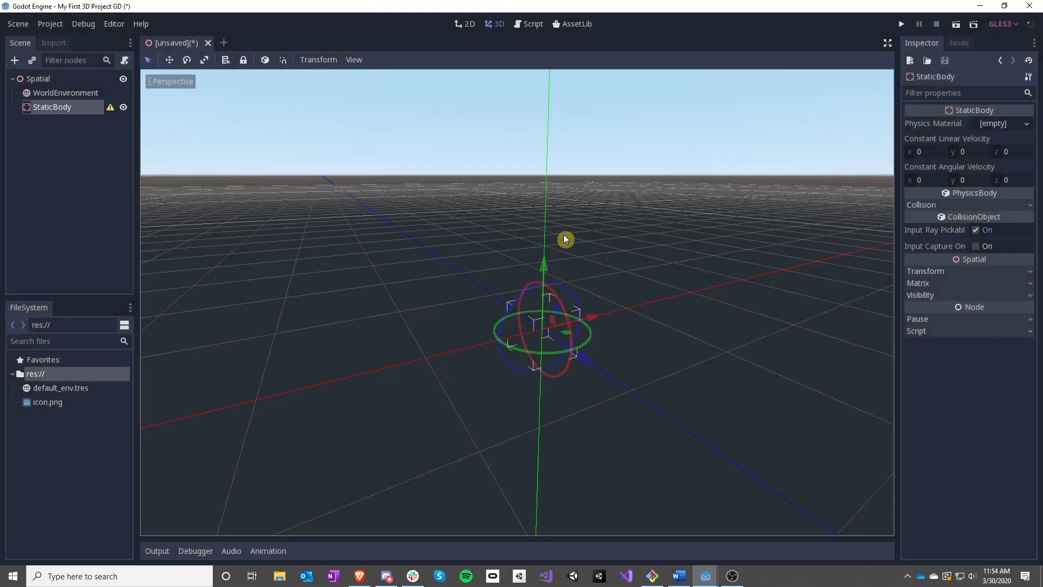
pyautogui.doubleClick(452, 217)
# Add a MeshInstance node as a child of the StaticBody.
pyautogui.click(15, 60)
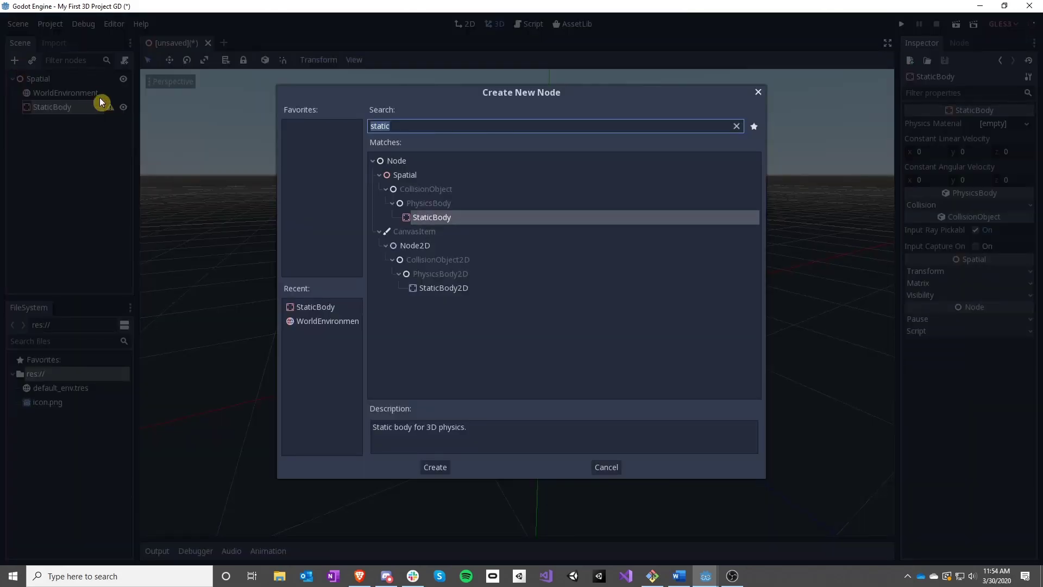
pyautogui.write('mesh')
pyautogui.click(461, 263)
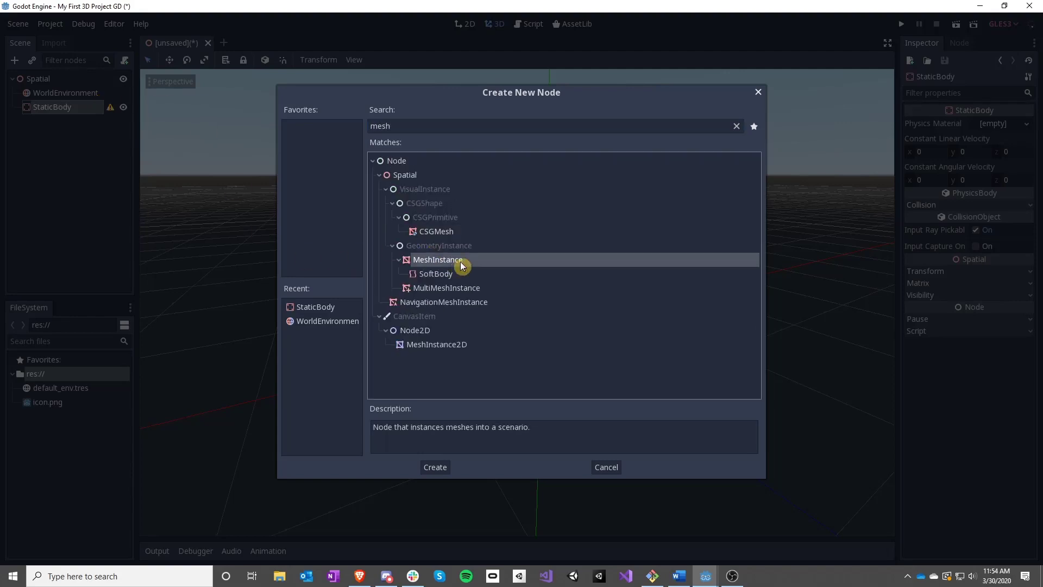
pyautogui.doubleClick(447, 261)
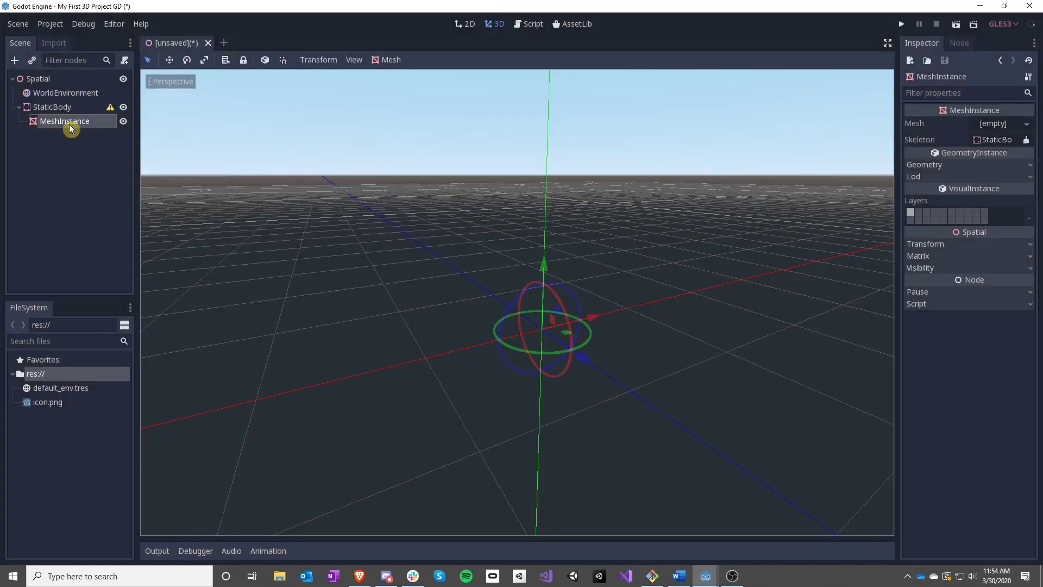
# Add a CollisionShape node as a child of the StaticBody.
pyautogui.rightClick(44, 107)
pyautogui.click(66, 116)
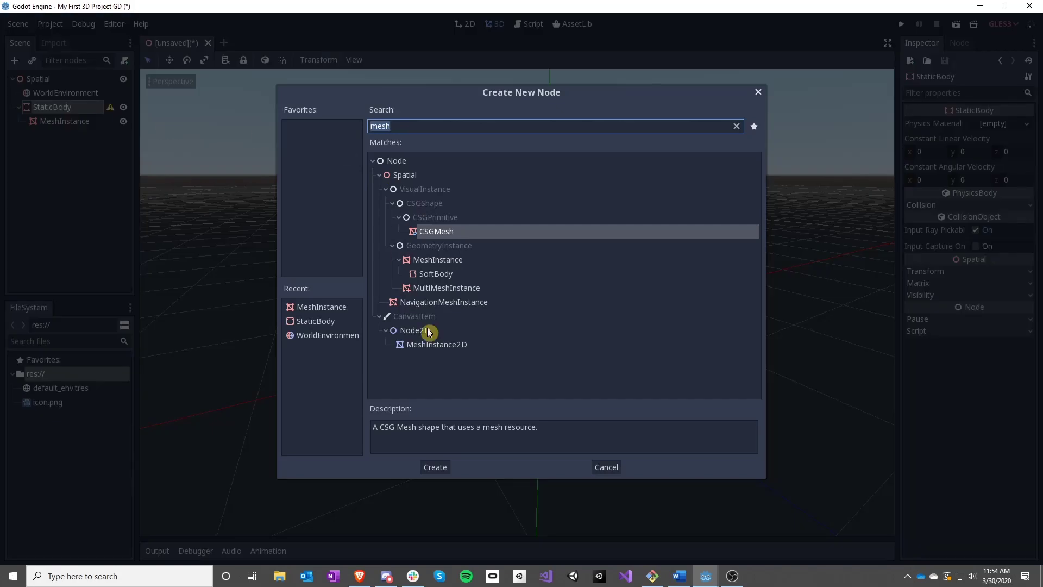
pyautogui.write('collision')
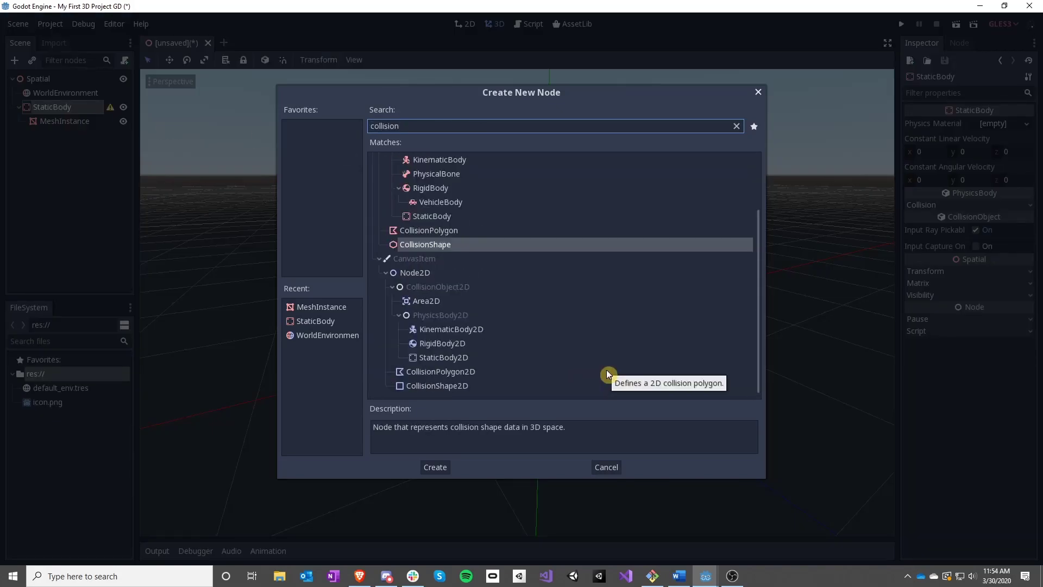
pyautogui.press('Return')
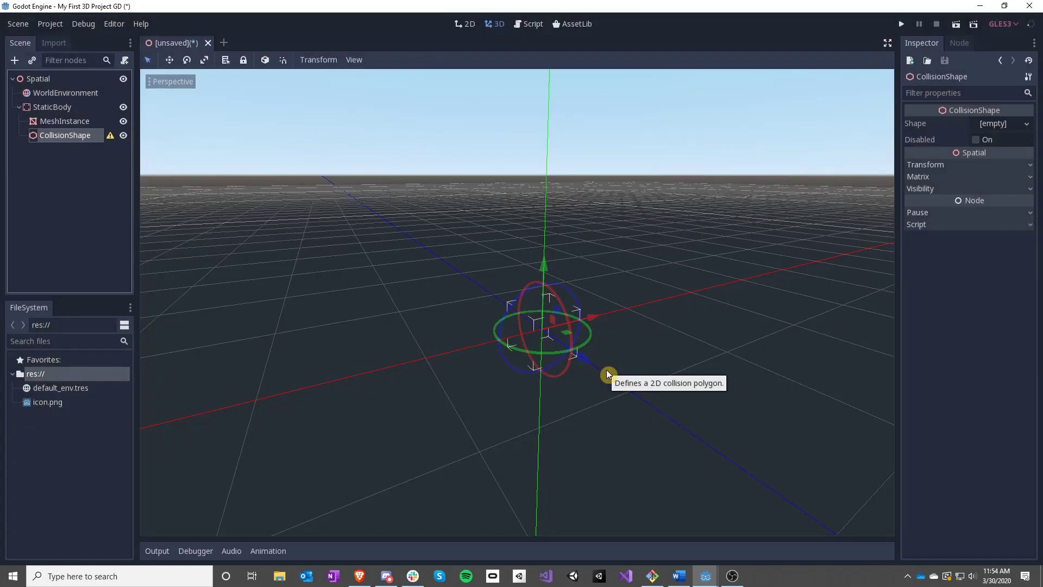
# Assign a new PlaneMesh to the MeshInstance node.
pyautogui.click(67, 121)
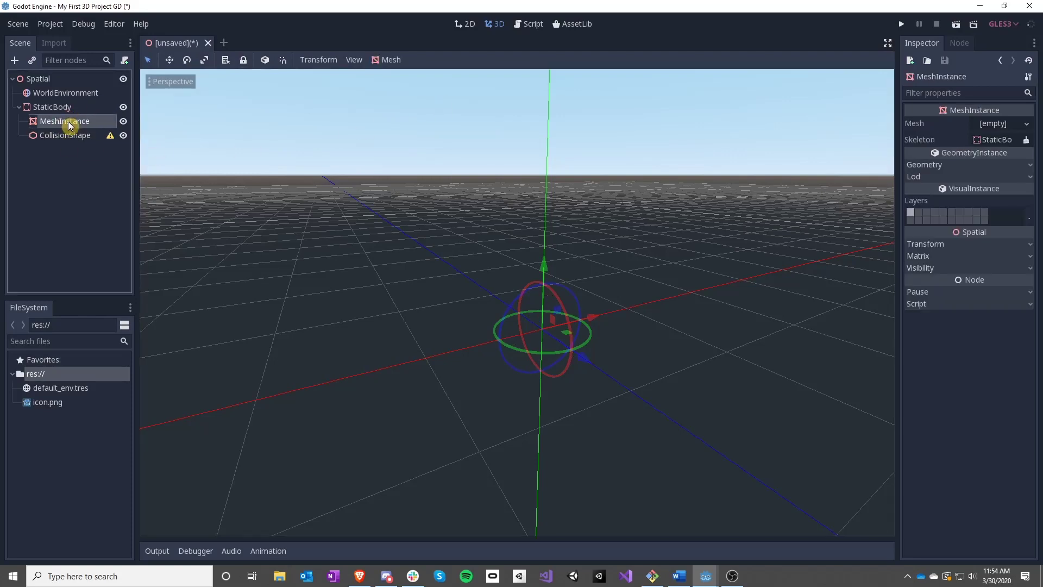
pyautogui.click(1008, 124)
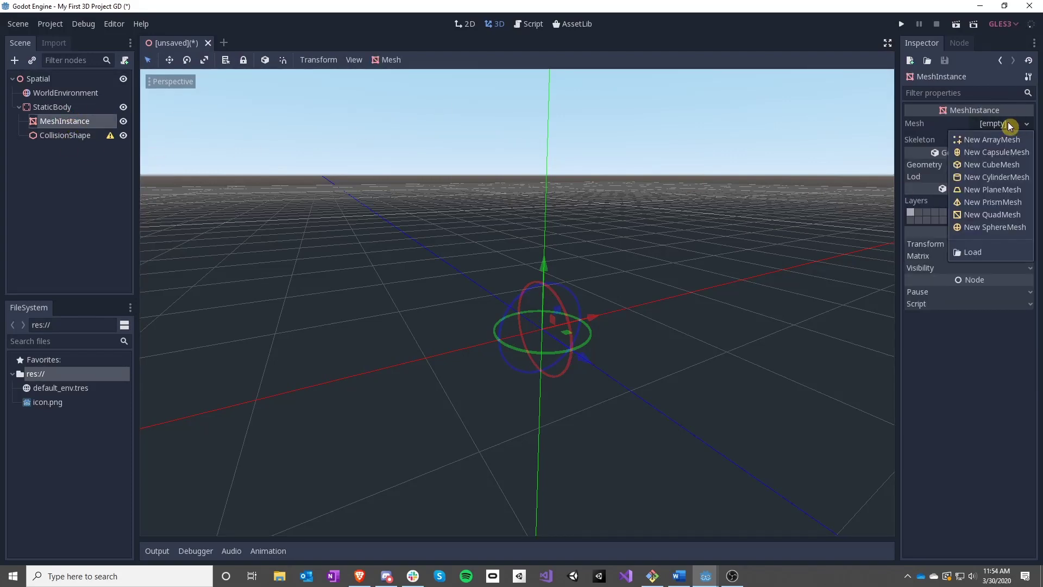
pyautogui.click(992, 189)
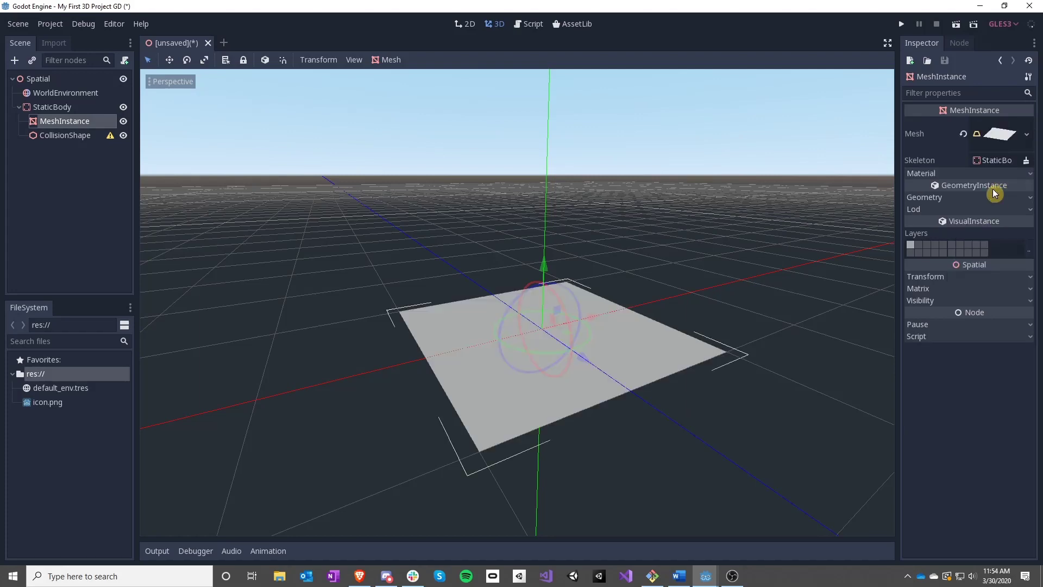
# Set the plane mesh's size to 10 in x and 10 in y.
pyautogui.click(1007, 136)
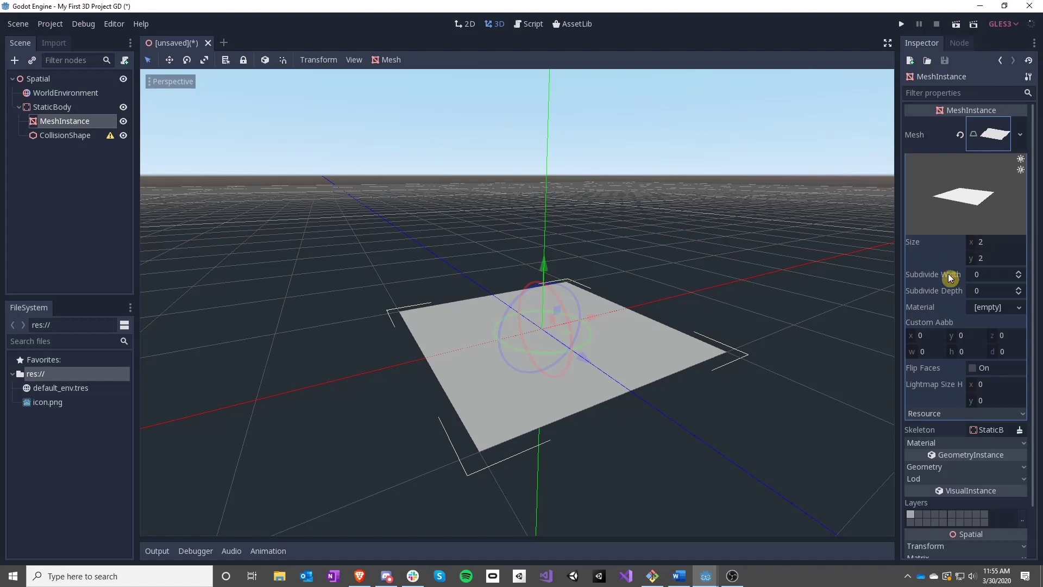
pyautogui.click(998, 246)
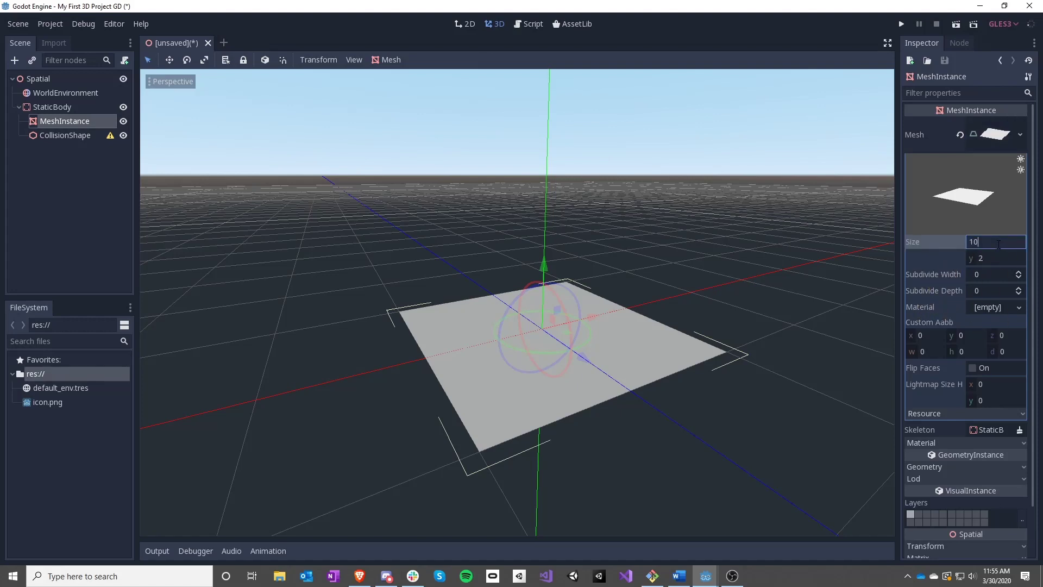
pyautogui.press('Tab')
pyautogui.write('10')
pyautogui.press('Return')
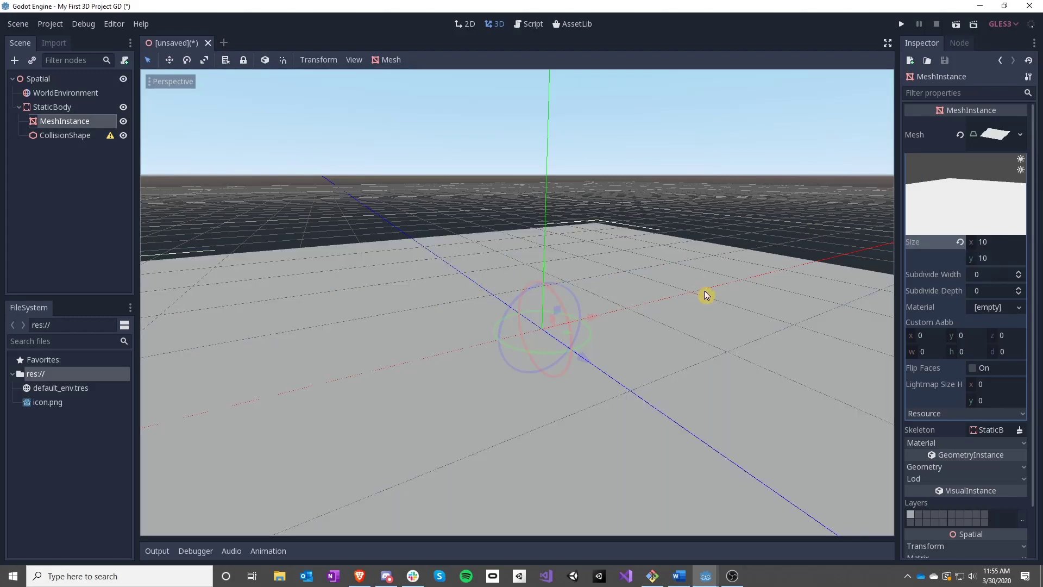
pyautogui.moveTo(708, 296); pyautogui.dragTo(705, 333, button='right')
pyautogui.press('s')
pyautogui.press('w')
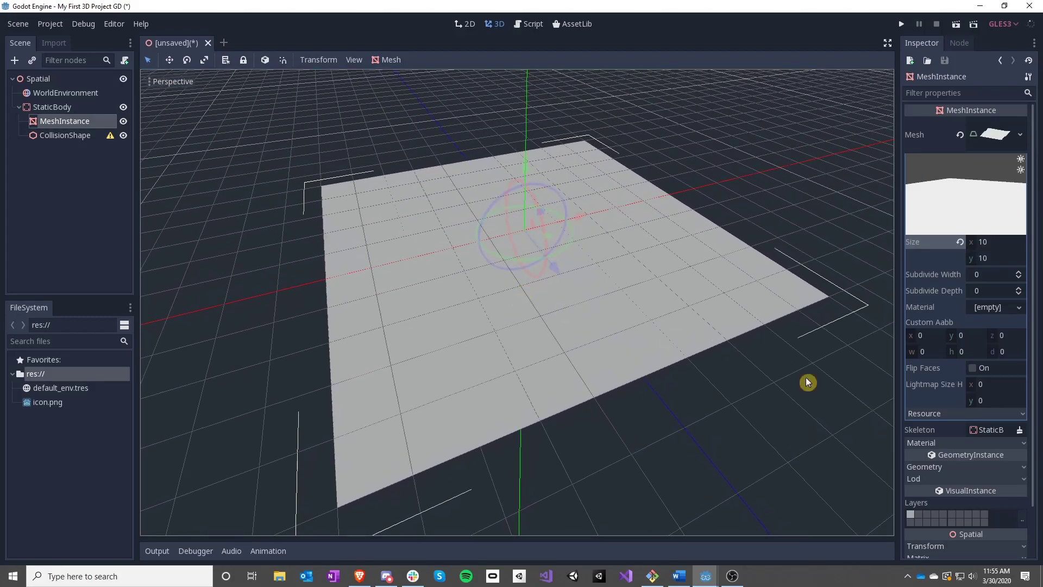
# Give the plane mesh a new SpatialMaterial and open the material's properties.
pyautogui.click(1019, 308)
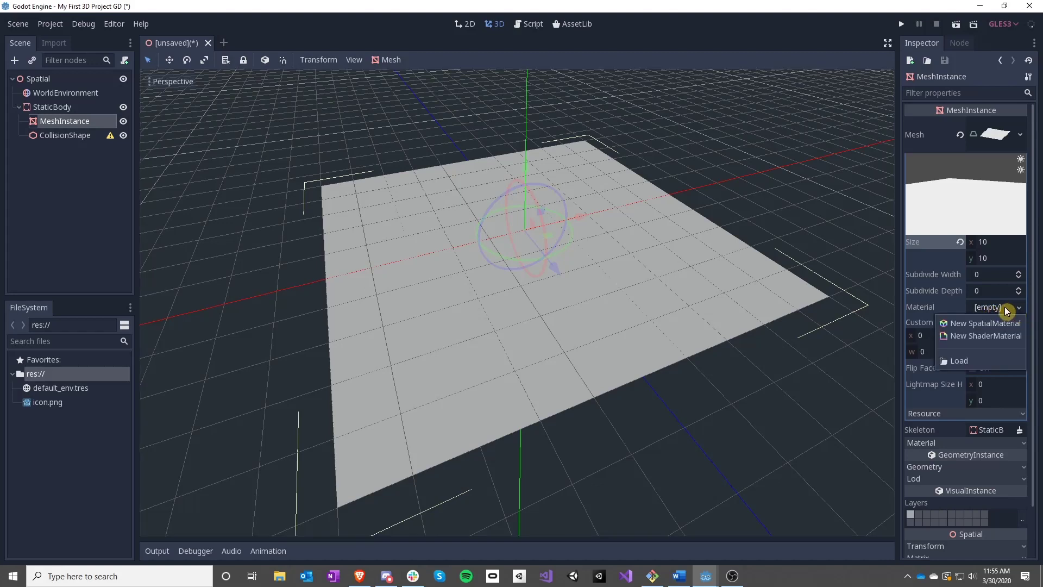
pyautogui.click(980, 325)
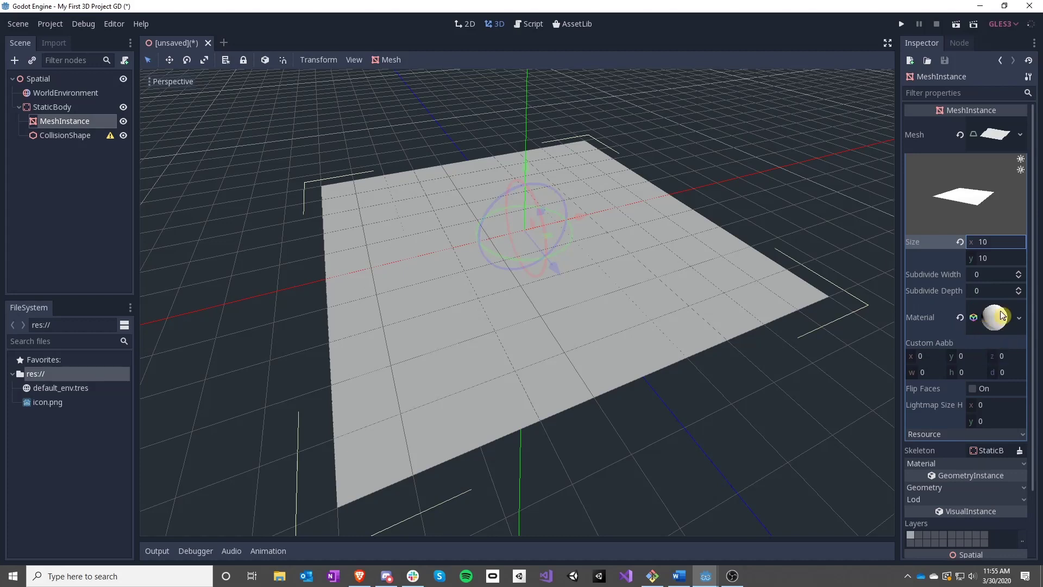
pyautogui.click(995, 318)
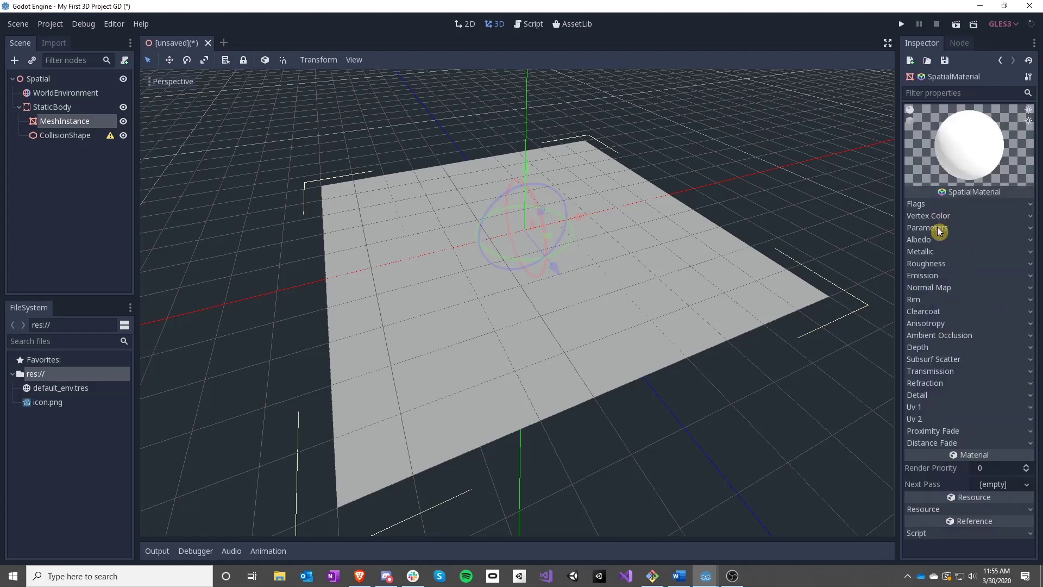
pyautogui.click(928, 239)
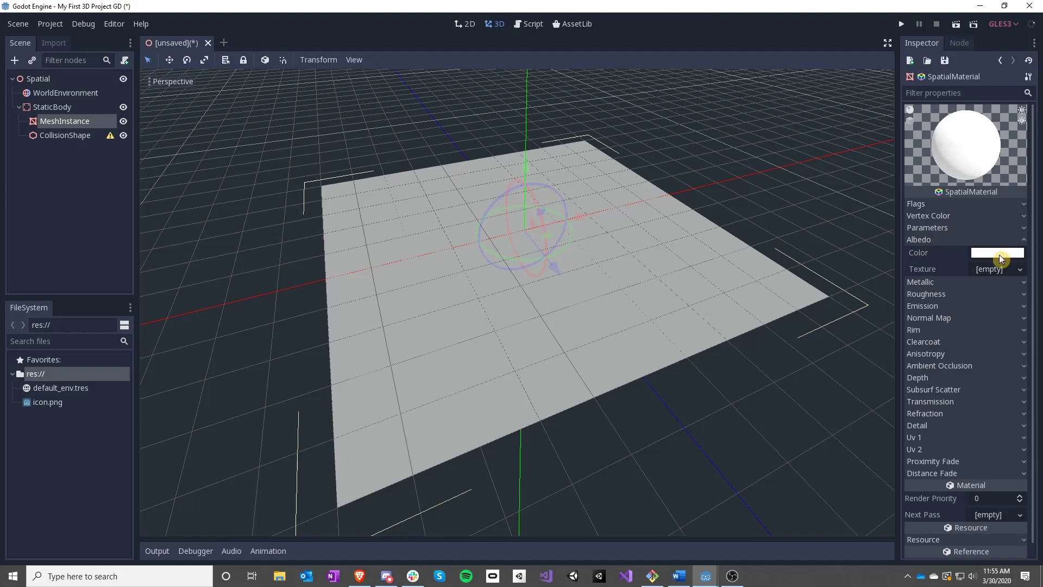
pyautogui.click(960, 240)
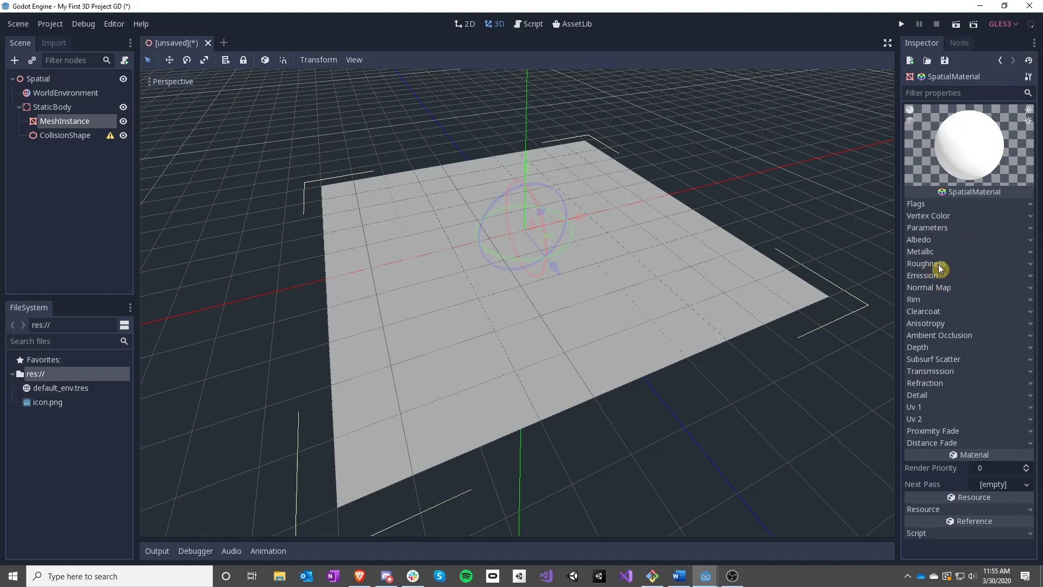
pyautogui.click(944, 265)
pyautogui.click(940, 264)
# Enable emission on the plane's material and set the emission color to red (ff0000).
pyautogui.click(951, 275)
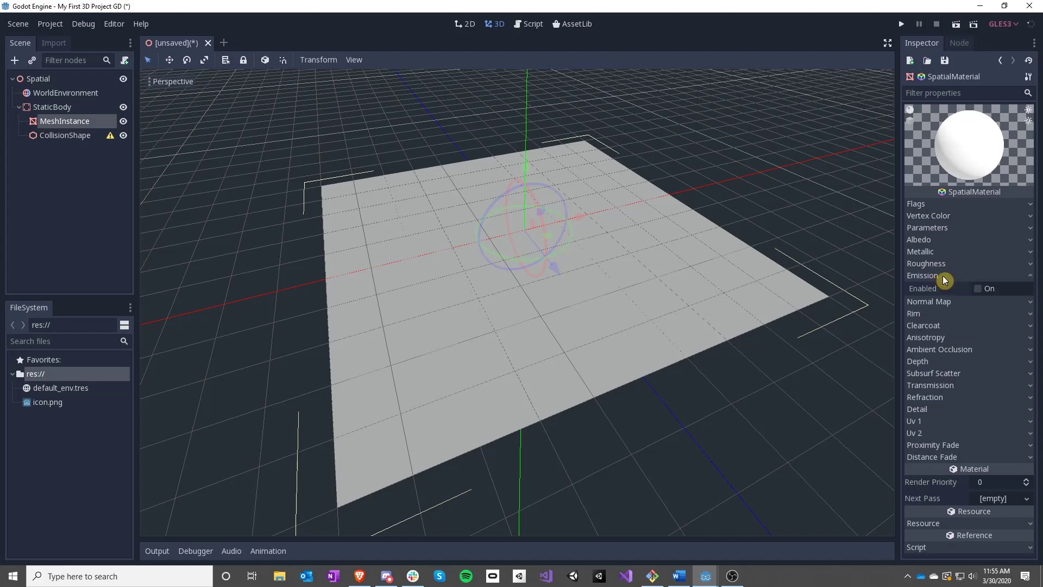
pyautogui.click(981, 289)
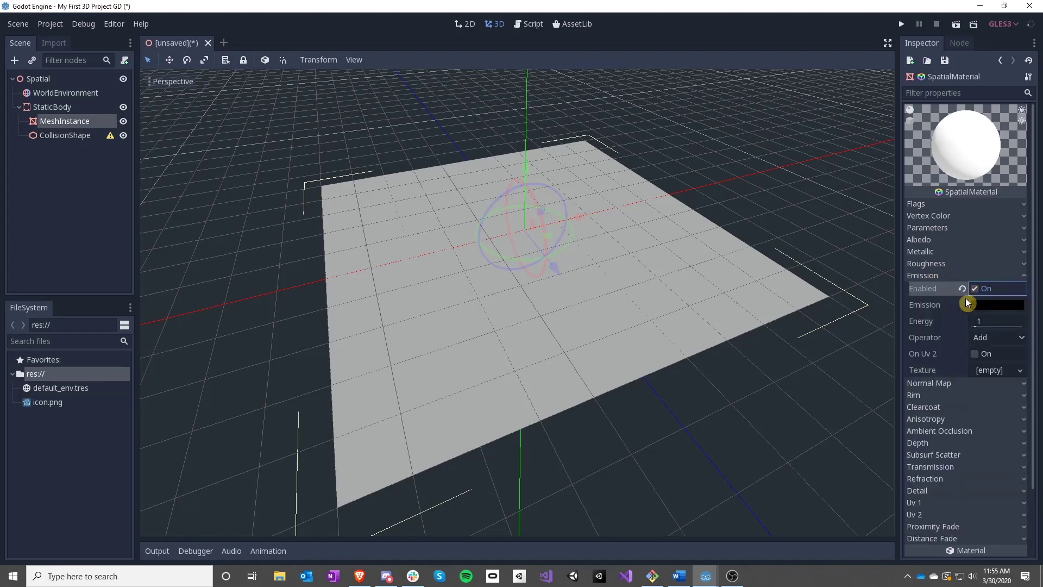
pyautogui.click(995, 307)
pyautogui.moveTo(908, 155); pyautogui.dragTo(959, 50)
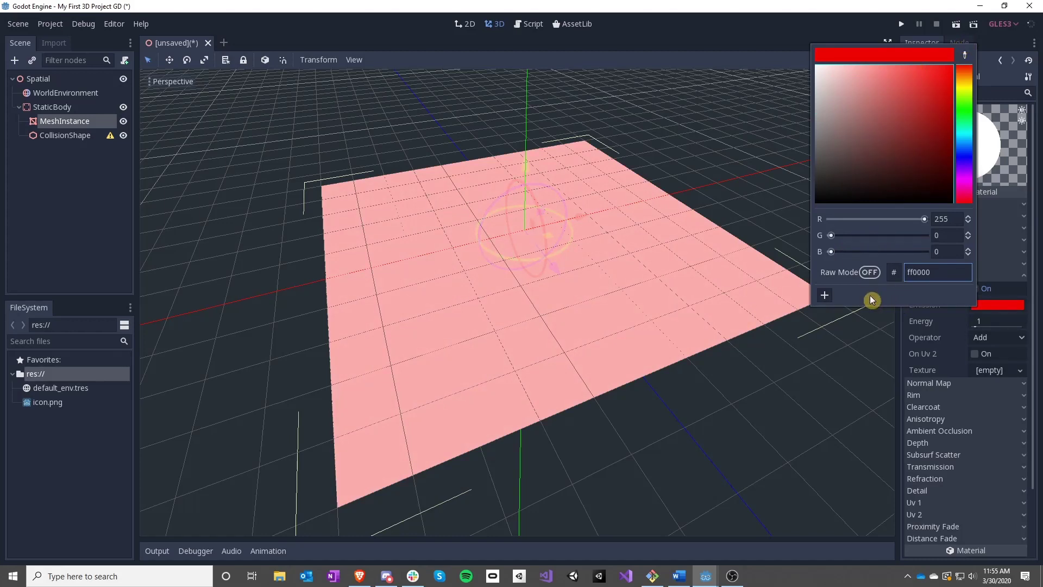
pyautogui.click(1008, 306)
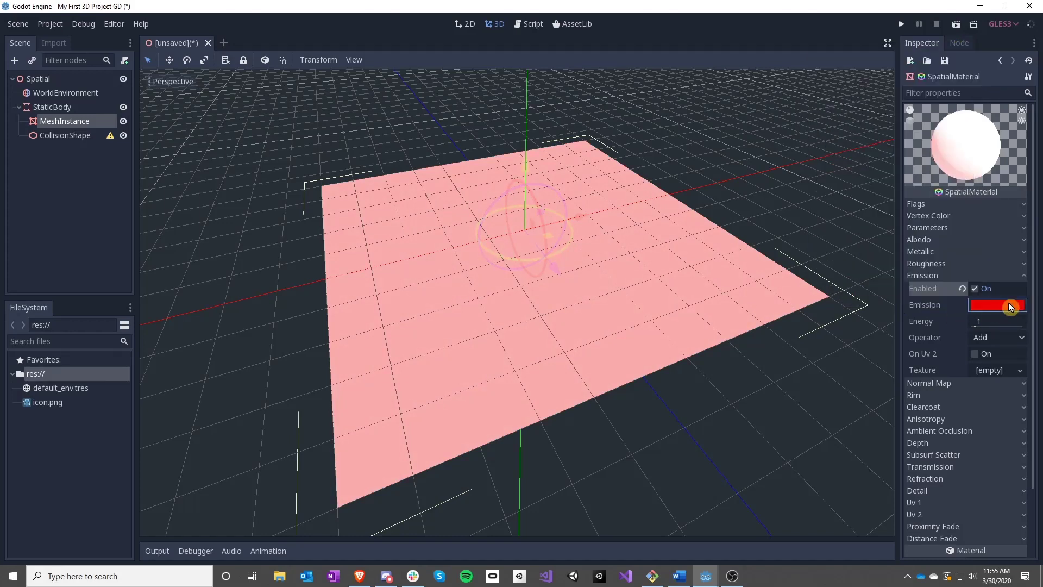
pyautogui.click(1009, 306)
pyautogui.click(947, 324)
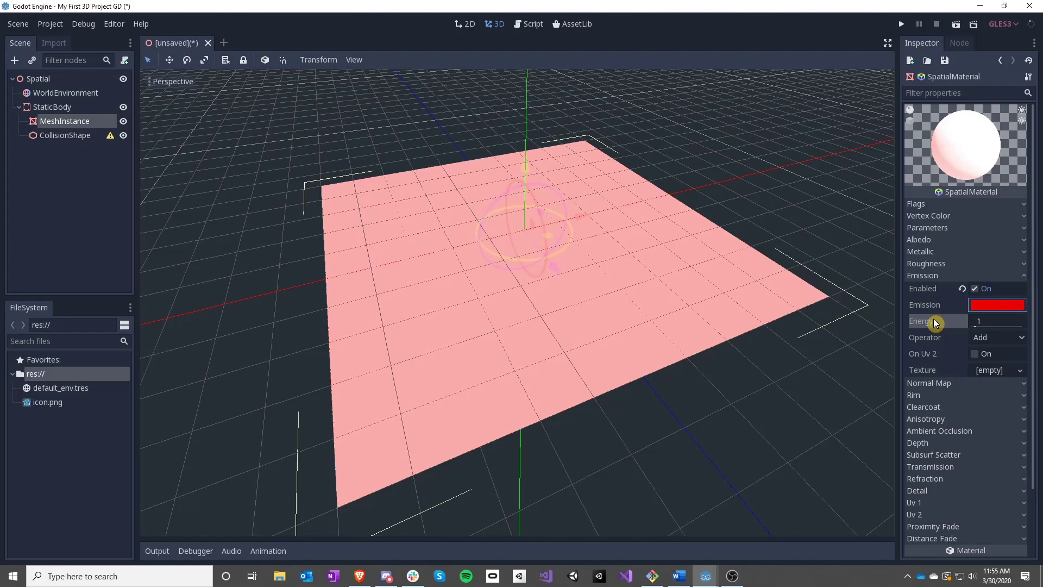
# Try an emission energy of 2.41 on the plane's material, and turn emission back off.
pyautogui.click(975, 326)
pyautogui.write('1.6')
pyautogui.moveTo(985, 327)
pyautogui.mouseDown()
pyautogui.moveTo(1002, 327)
pyautogui.moveTo(960, 335)
pyautogui.moveTo(980, 333)
pyautogui.mouseUp()
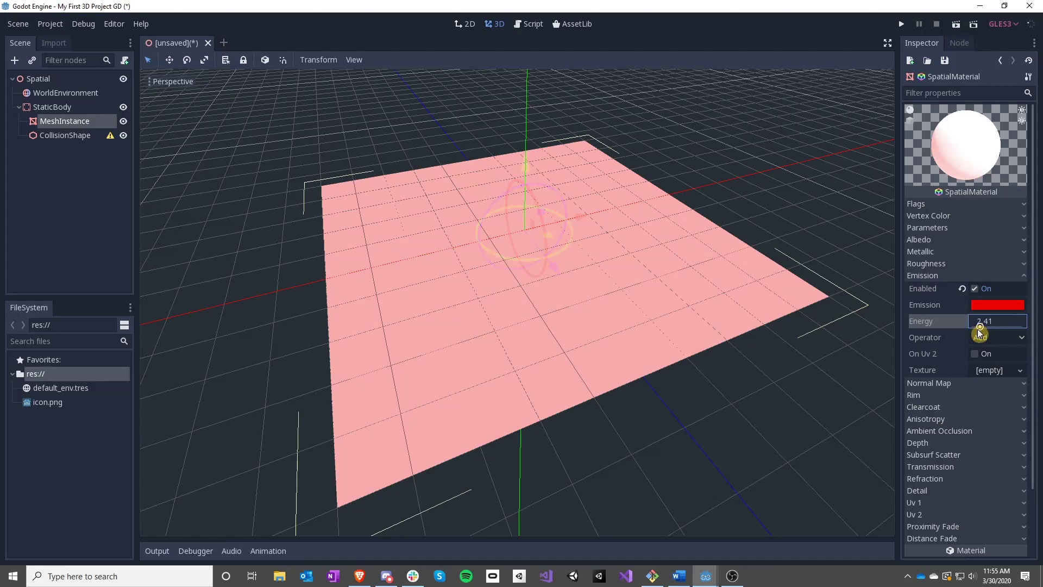
pyautogui.click(973, 288)
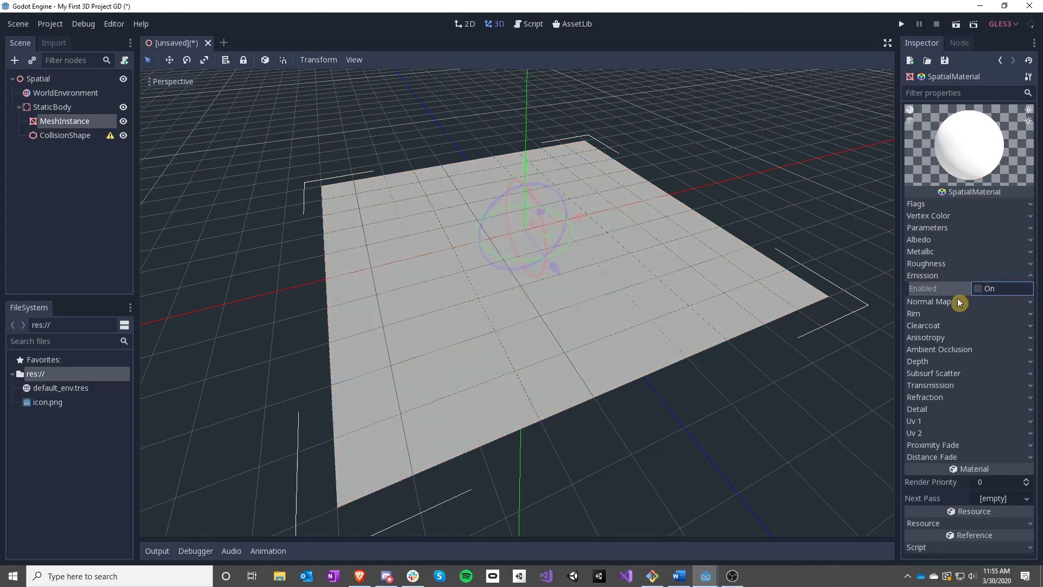
# Lower the WorldEnvironment's ambient light energy to 0.
pyautogui.moveTo(648, 321)
pyautogui.mouseDown(button='right')
pyautogui.moveTo(640, 306)
pyautogui.moveTo(632, 338)
pyautogui.moveTo(654, 325)
pyautogui.mouseUp(button='right')
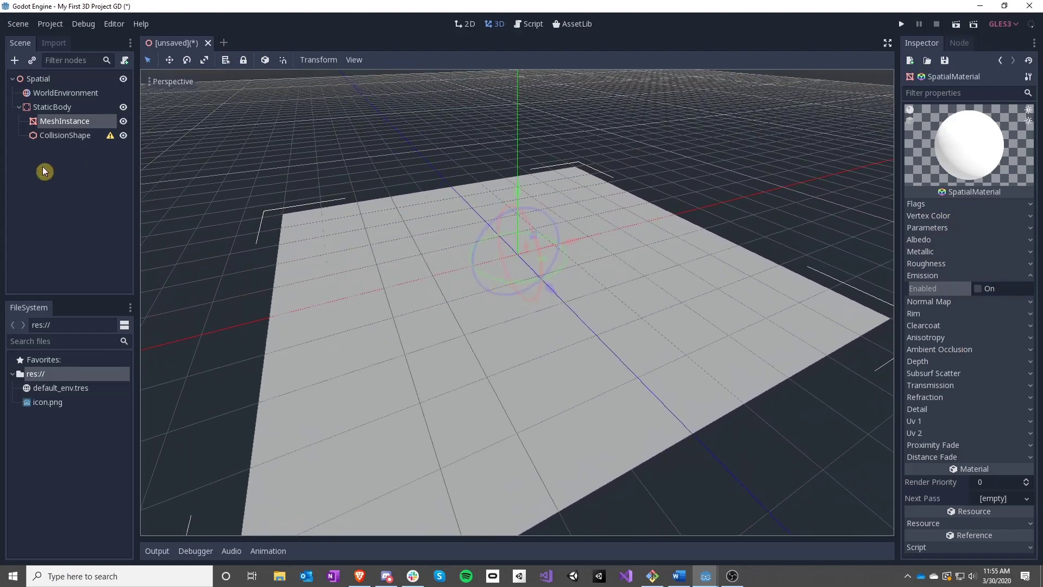
pyautogui.click(77, 93)
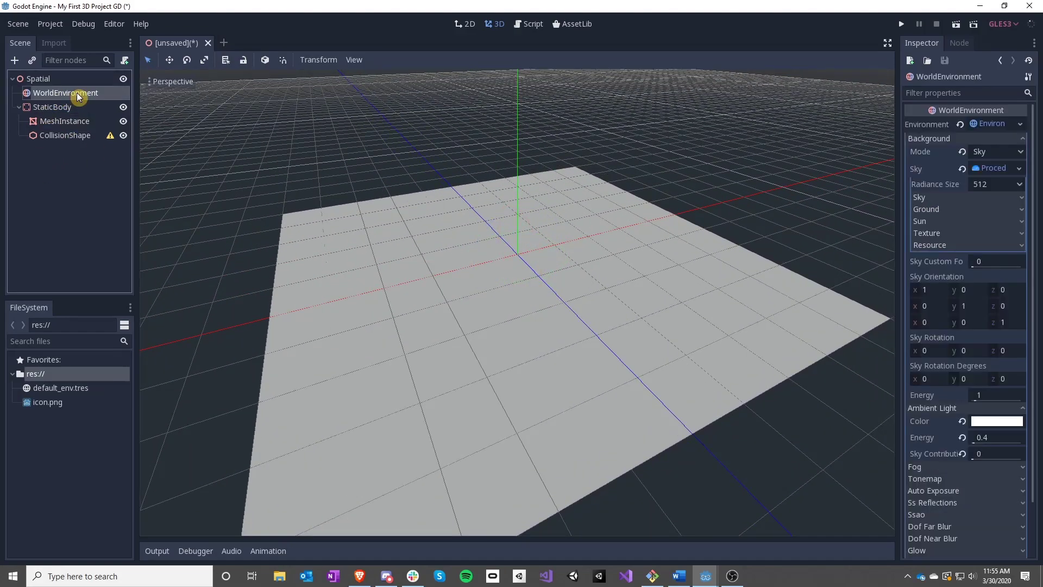
pyautogui.moveTo(976, 445)
pyautogui.mouseDown()
pyautogui.moveTo(995, 445)
pyautogui.moveTo(967, 446)
pyautogui.mouseUp()
pyautogui.click(963, 436)
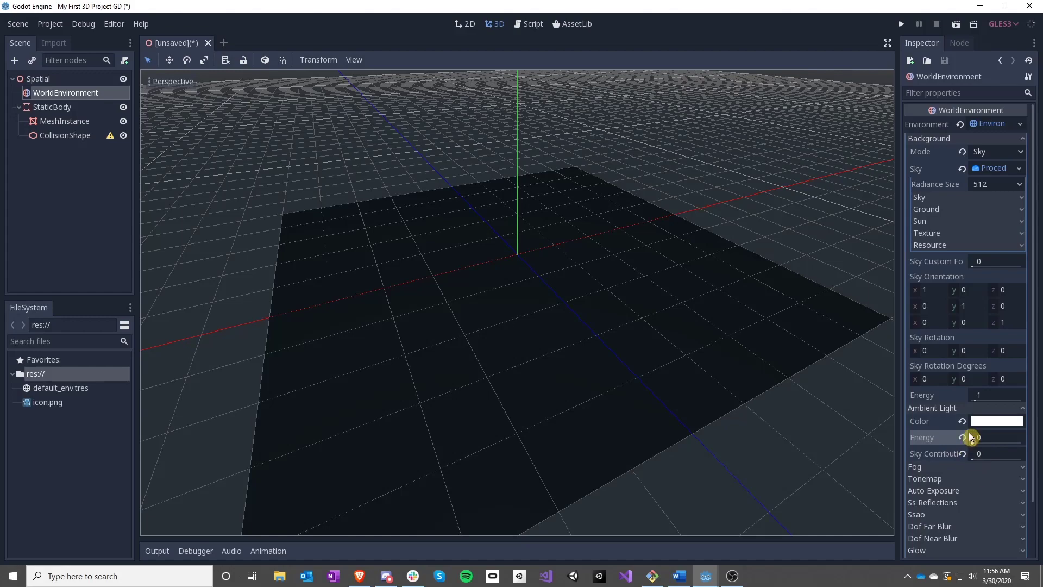
# Reset the ambient light's color, energy and sky contribution to their default values.
pyautogui.click(963, 421)
pyautogui.click(963, 438)
pyautogui.click(963, 455)
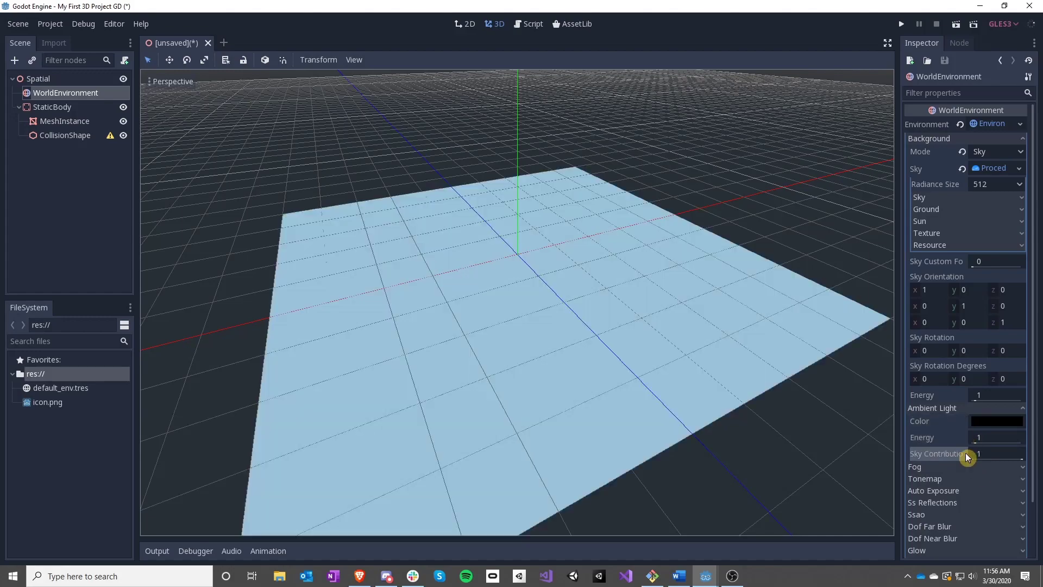
pyautogui.moveTo(646, 355); pyautogui.dragTo(674, 396, button='right')
pyautogui.press('w')
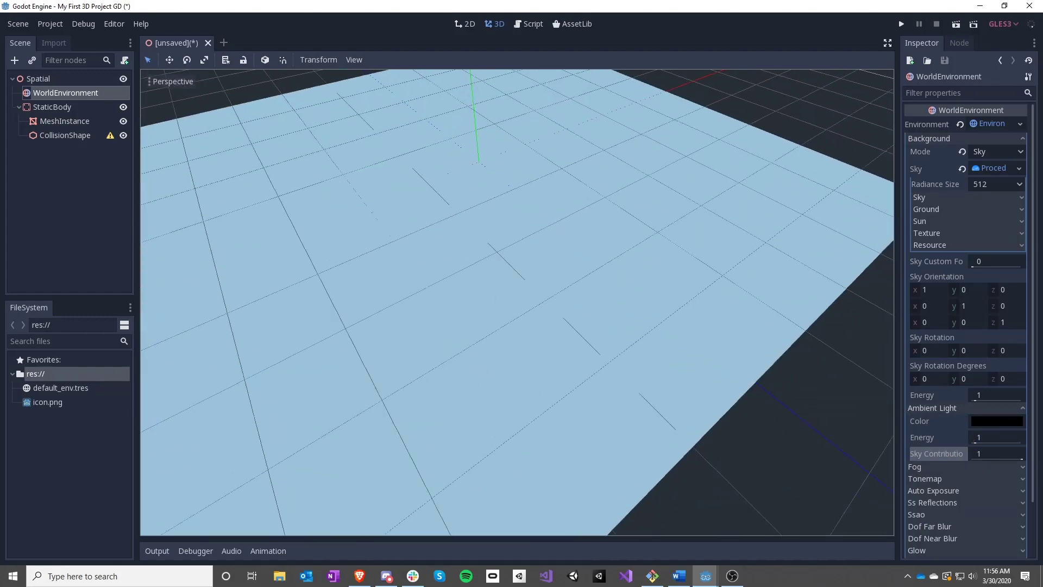
pyautogui.moveTo(461, 290); pyautogui.dragTo(457, 275, button='right')
pyautogui.moveTo(607, 376); pyautogui.dragTo(522, 288, button='right')
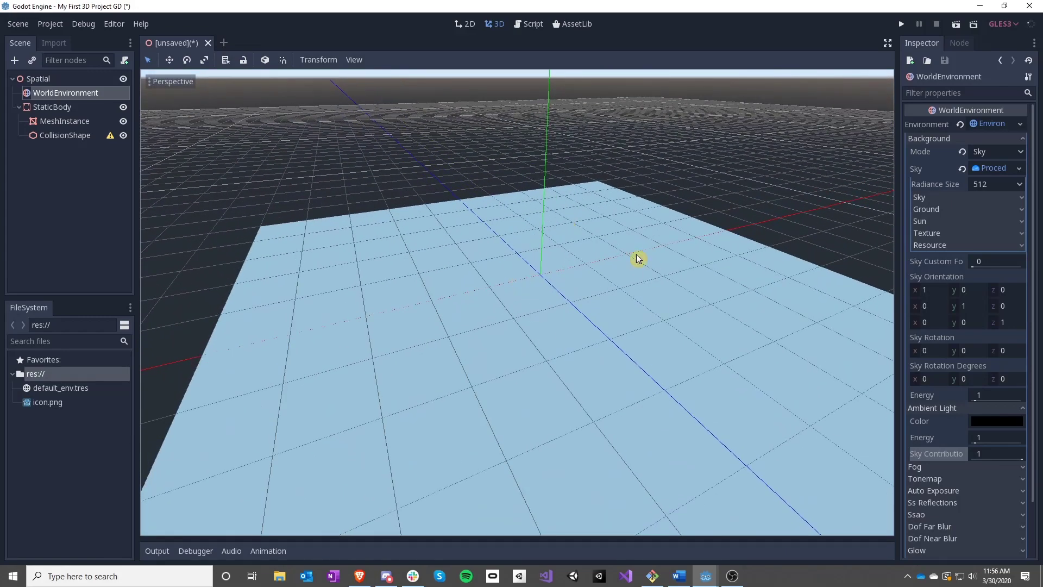
# Set the ambient light color to white (ffffff) and its sky contribution to 0.
pyautogui.click(982, 421)
pyautogui.moveTo(859, 202); pyautogui.dragTo(721, 132)
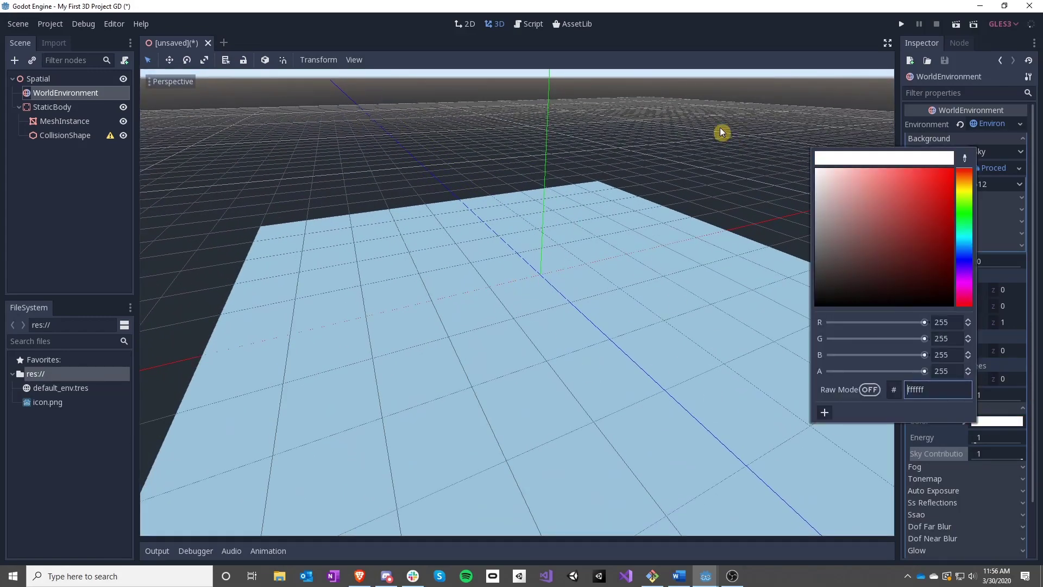
pyautogui.click(930, 438)
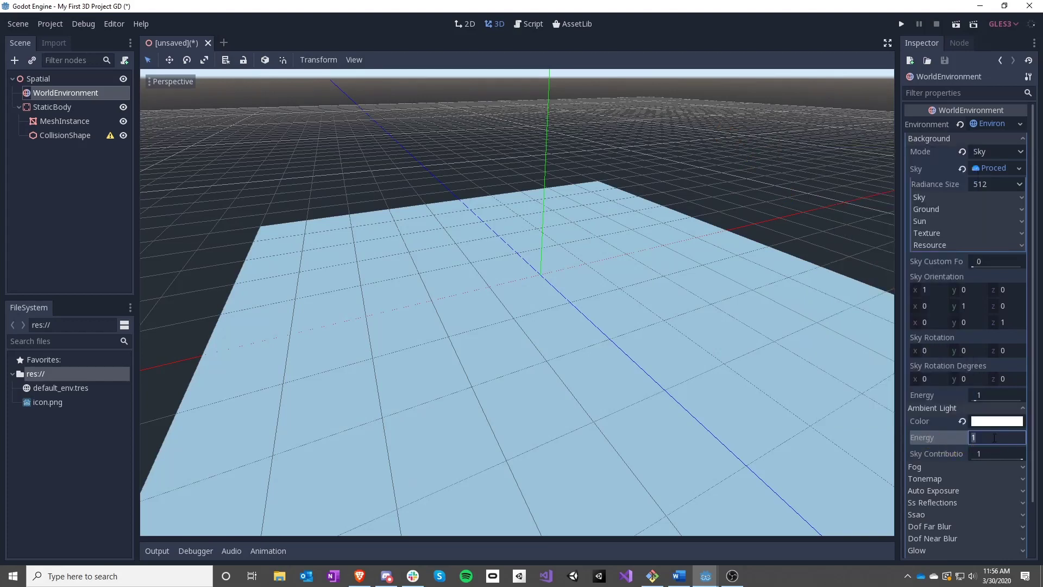
pyautogui.click(987, 452)
pyautogui.write('0')
pyautogui.press('Return')
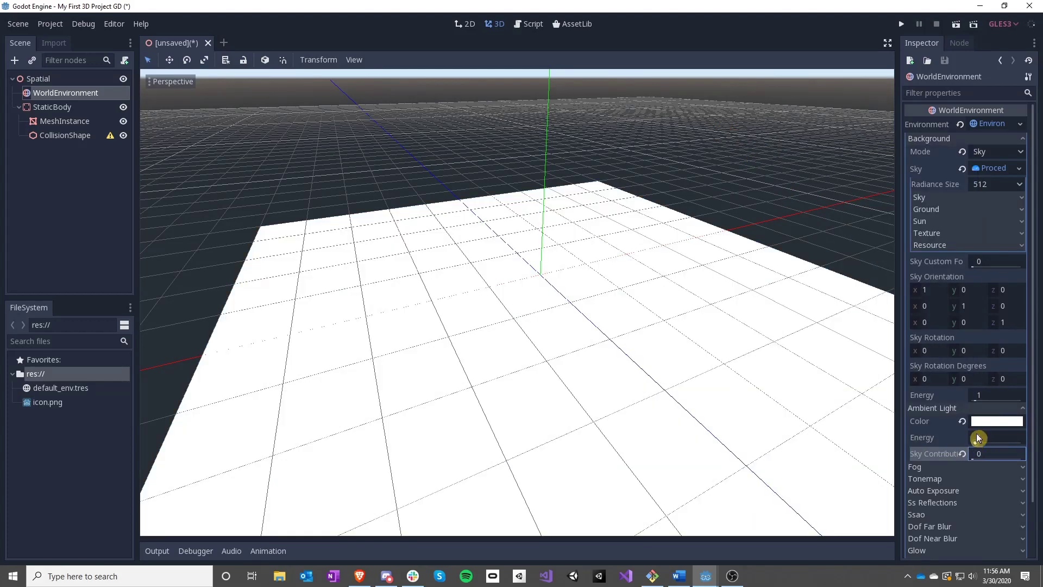
# Set the ambient light energy to 0.4.
pyautogui.click(977, 437)
pyautogui.write('.4')
pyautogui.press('Return')
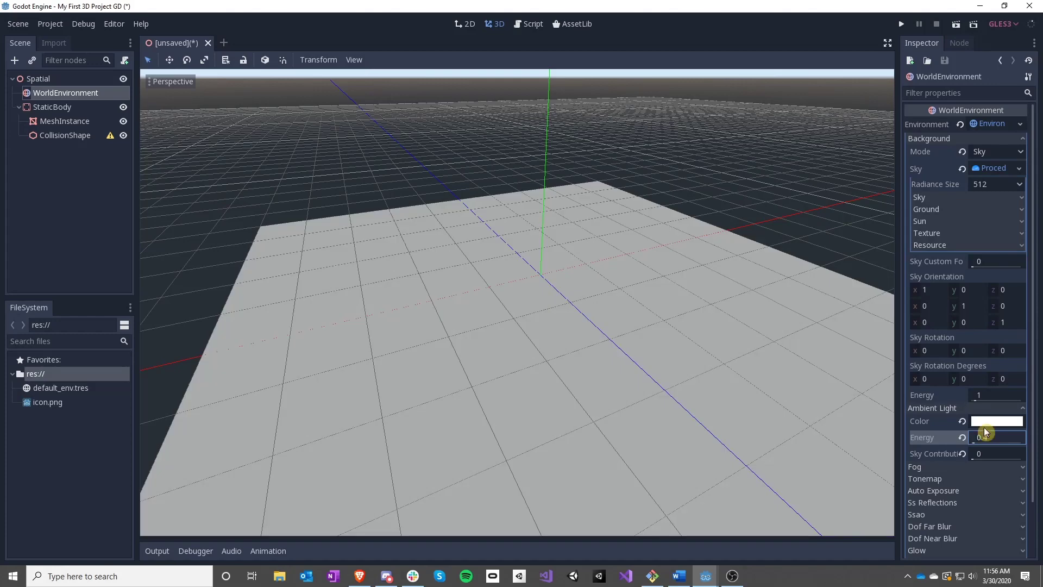
pyautogui.moveTo(591, 287); pyautogui.dragTo(522, 295, button='middle')
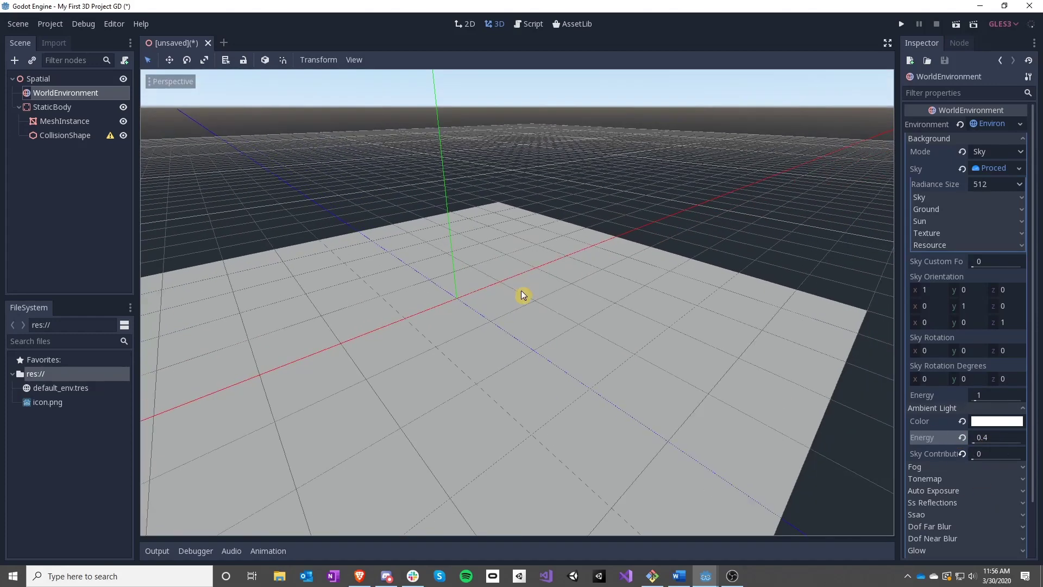
pyautogui.moveTo(603, 318); pyautogui.dragTo(526, 292, button='middle')
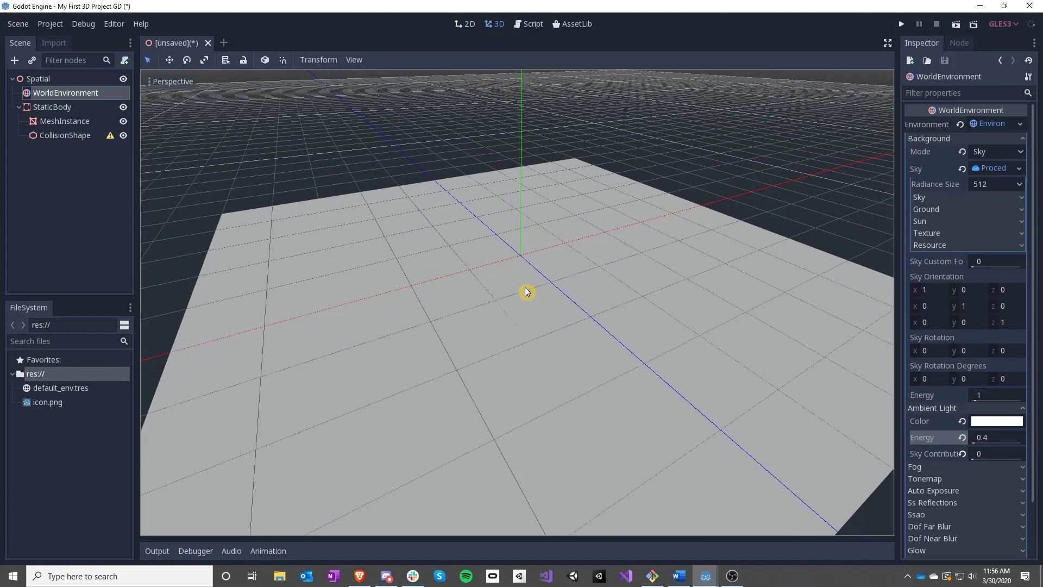
pyautogui.moveTo(579, 263); pyautogui.dragTo(646, 358, button='middle')
pyautogui.moveTo(646, 358); pyautogui.dragTo(676, 429, button='right')
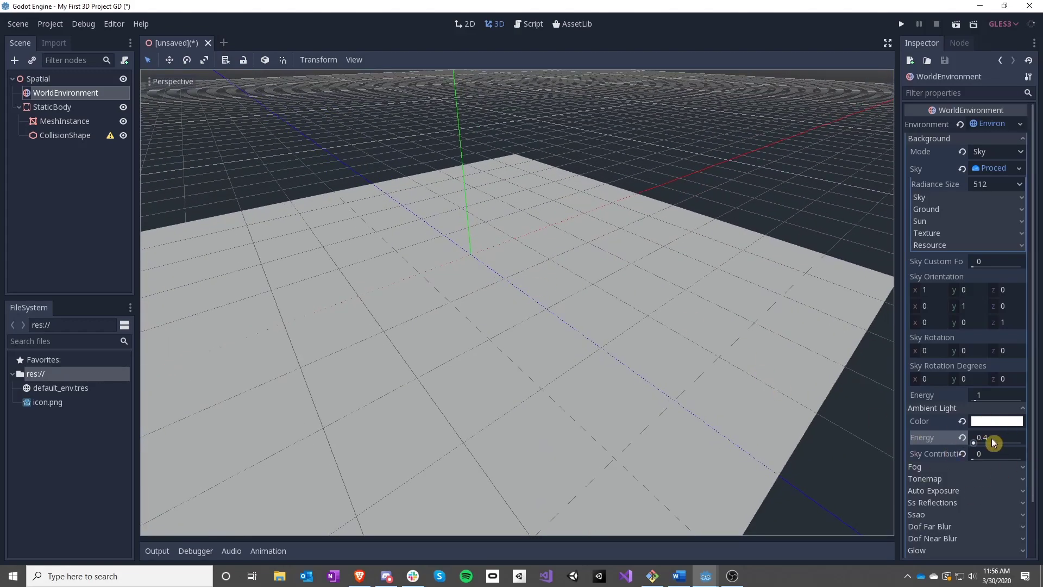
# Rename the StaticBody node to Floor.
pyautogui.moveTo(640, 306); pyautogui.dragTo(619, 309, button='right')
pyautogui.click(65, 136)
pyautogui.click(60, 121)
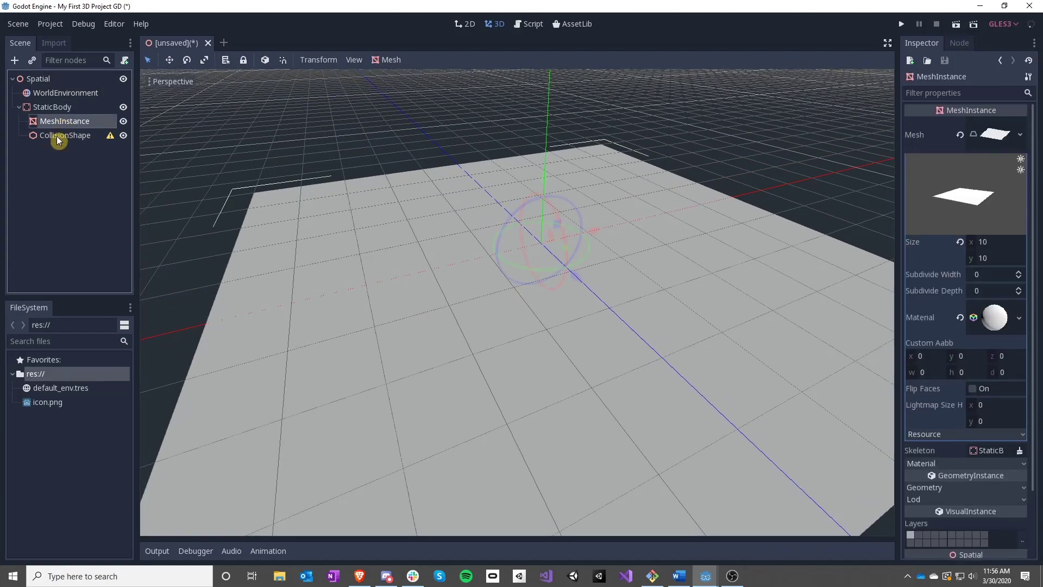
pyautogui.click(49, 109)
pyautogui.click(48, 109)
pyautogui.write('Floor')
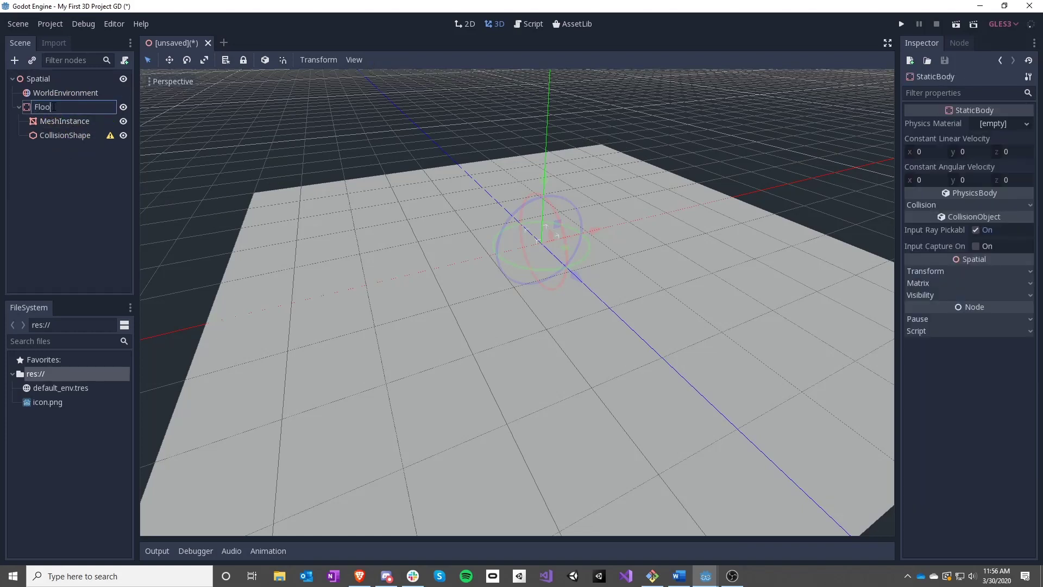
pyautogui.press('Return')
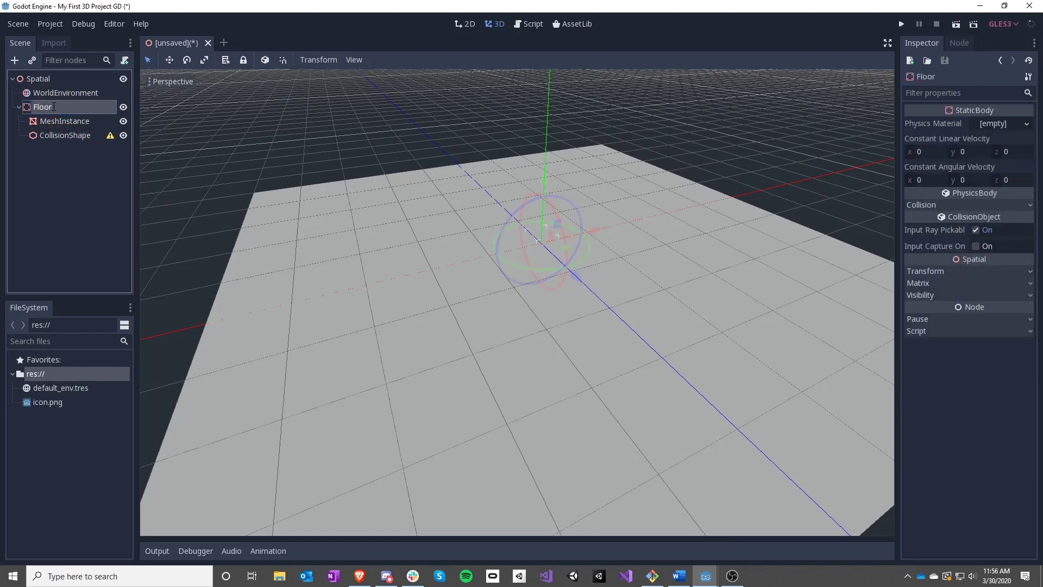
# Read the configuration warning on the CollisionShape node.
pyautogui.click(65, 136)
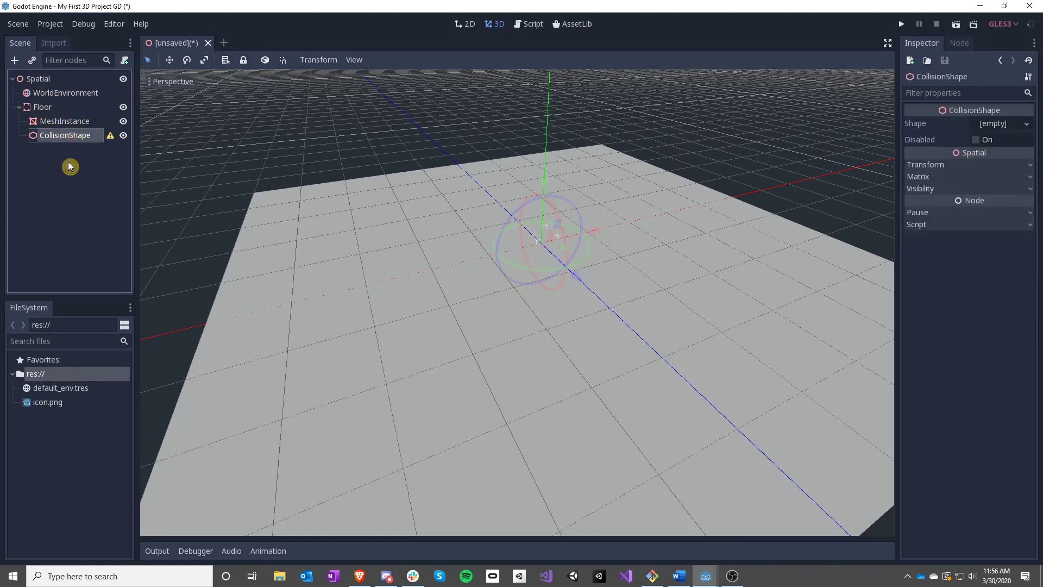
pyautogui.click(111, 136)
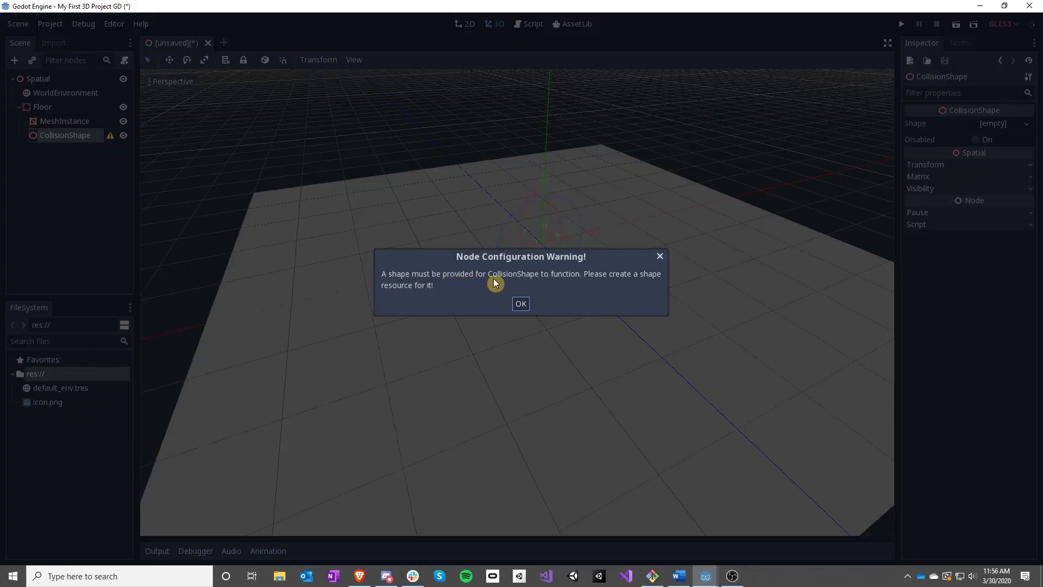
pyautogui.click(522, 304)
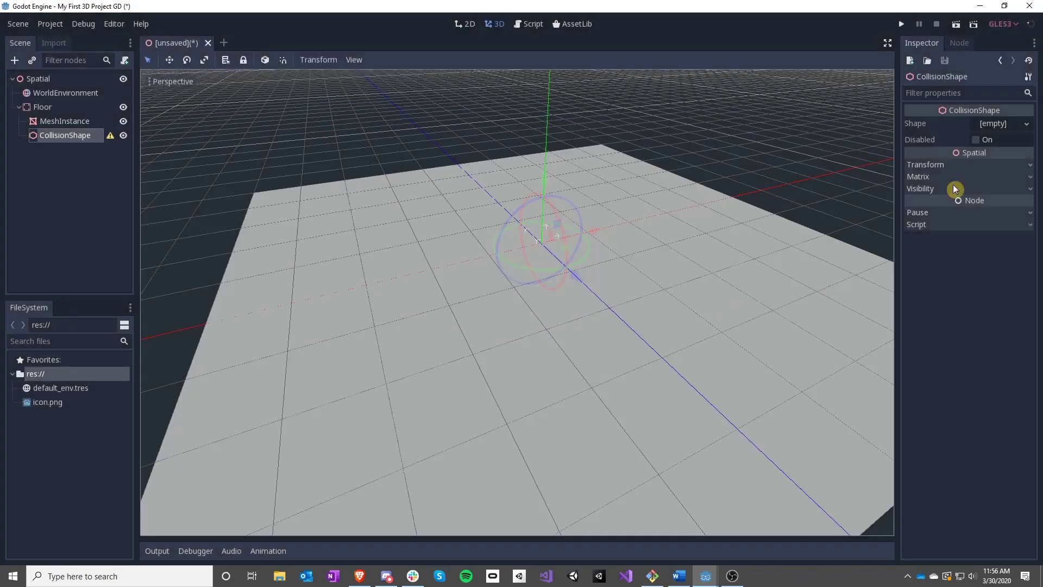
# Try a new PlaneShape as the CollisionShape's shape, inspecting its properties and its configuration warning.
pyautogui.click(1026, 126)
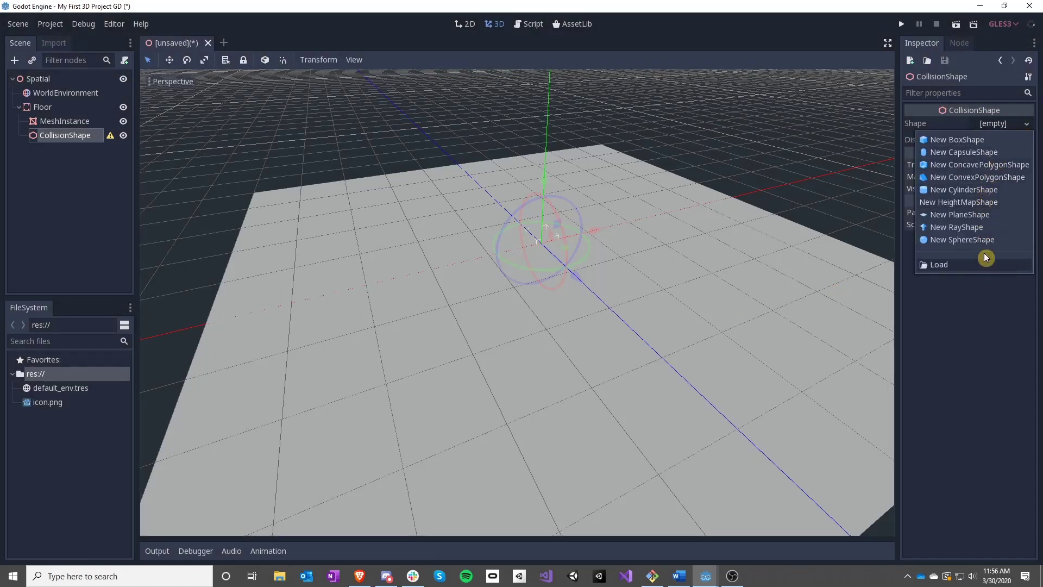
pyautogui.click(993, 215)
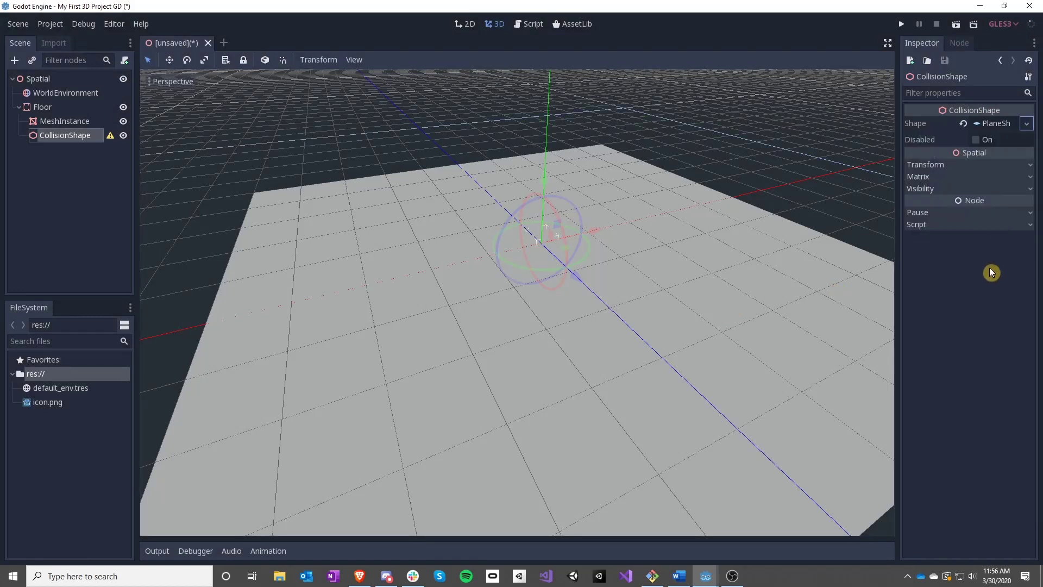
pyautogui.click(1026, 124)
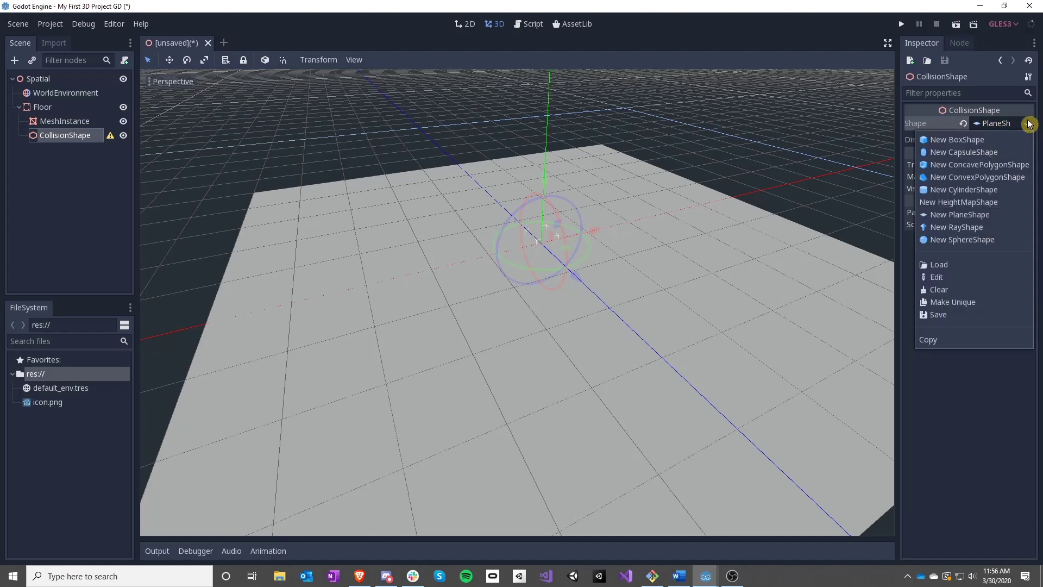
pyautogui.click(984, 217)
pyautogui.click(993, 125)
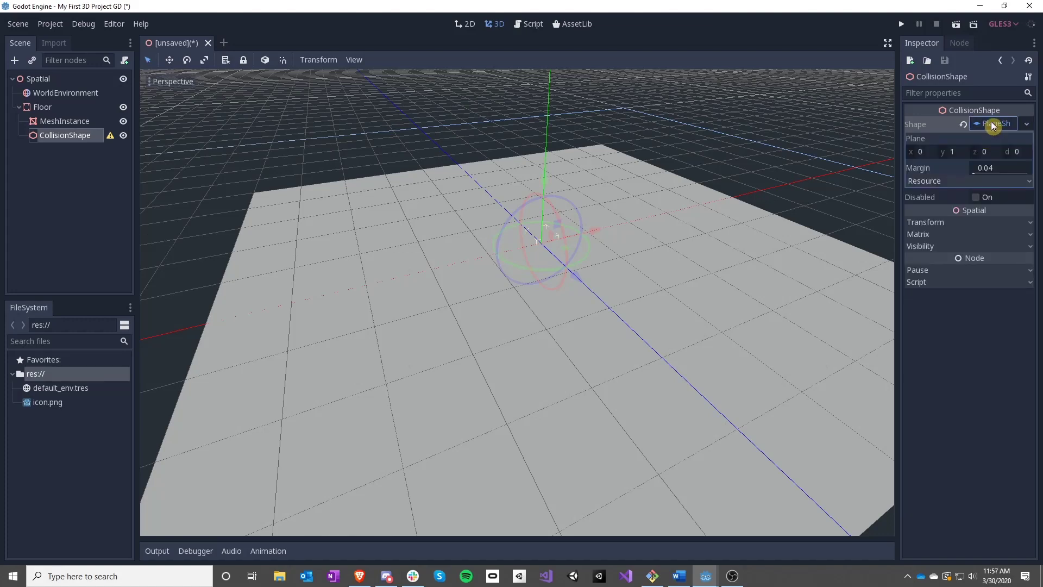
pyautogui.click(993, 124)
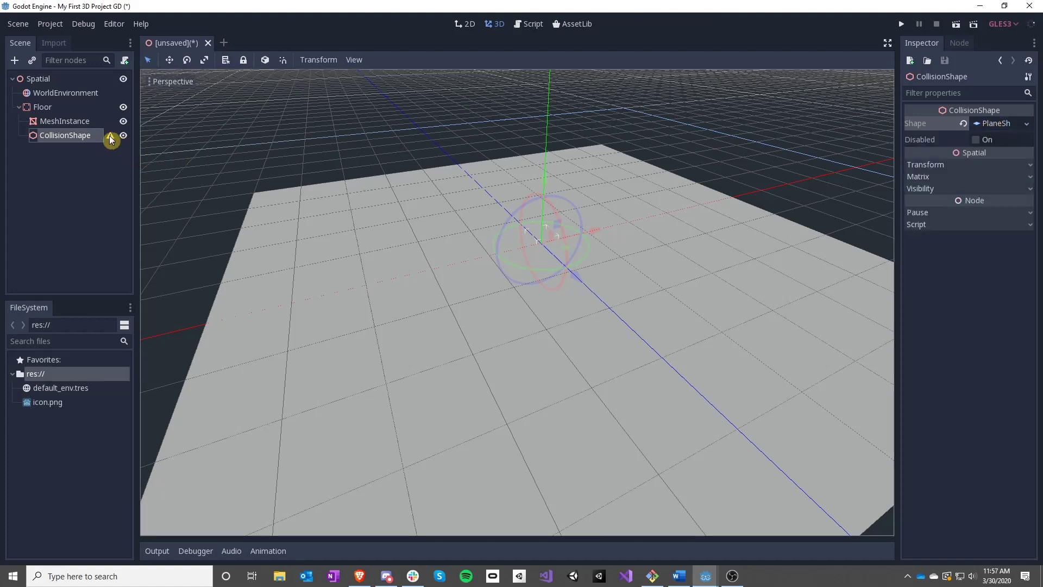
pyautogui.click(110, 137)
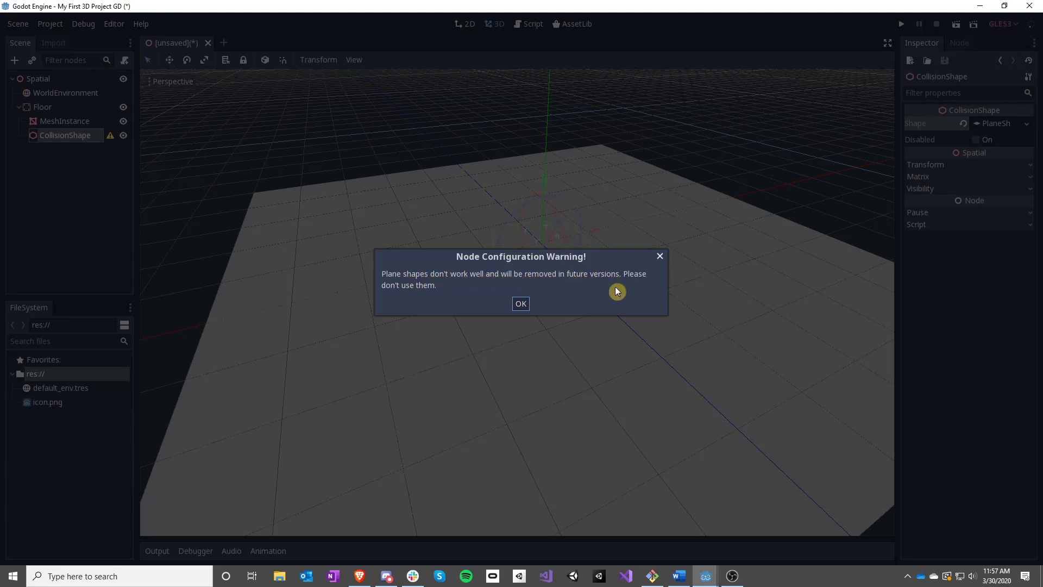
pyautogui.click(520, 305)
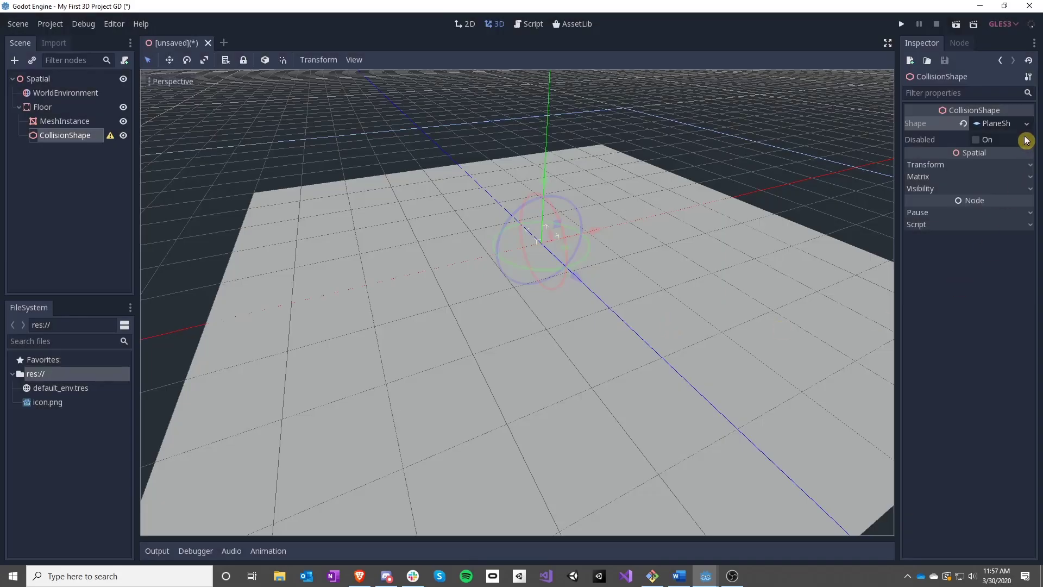
# Replace the CollisionShape's shape with a new BoxShape and set its Y extent to 0.
pyautogui.click(1025, 125)
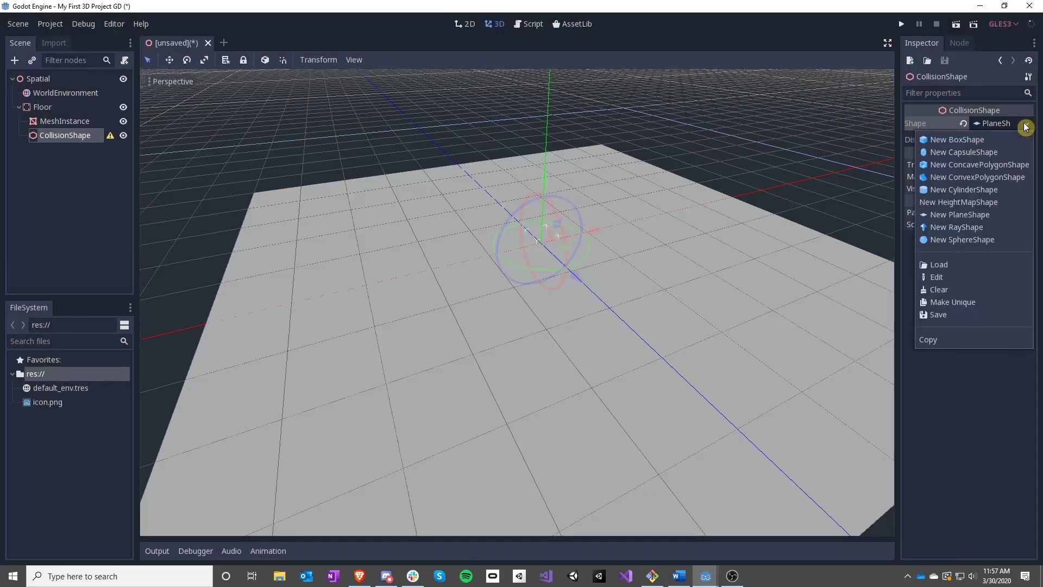
pyautogui.click(975, 143)
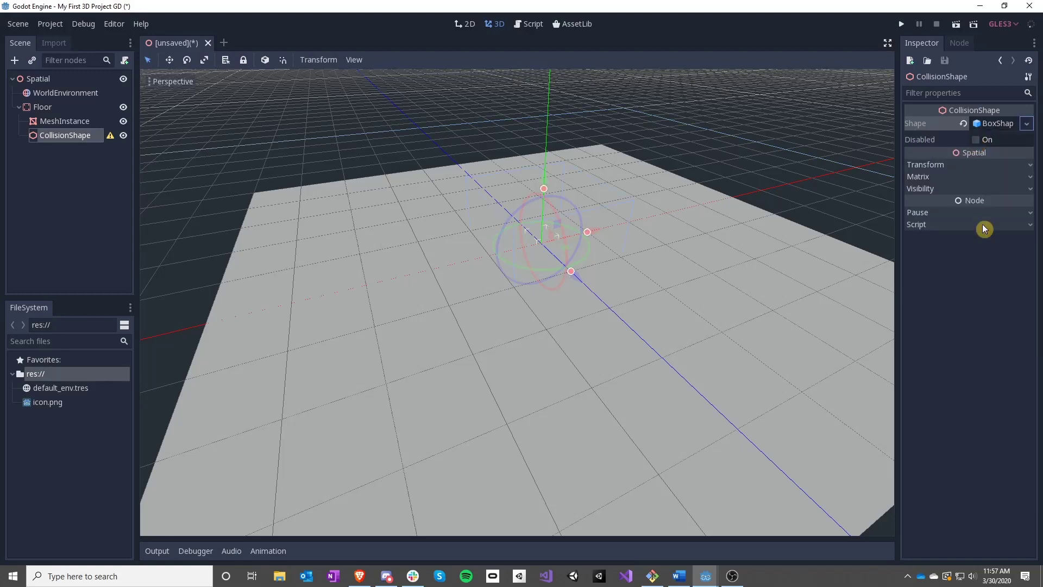
pyautogui.click(991, 125)
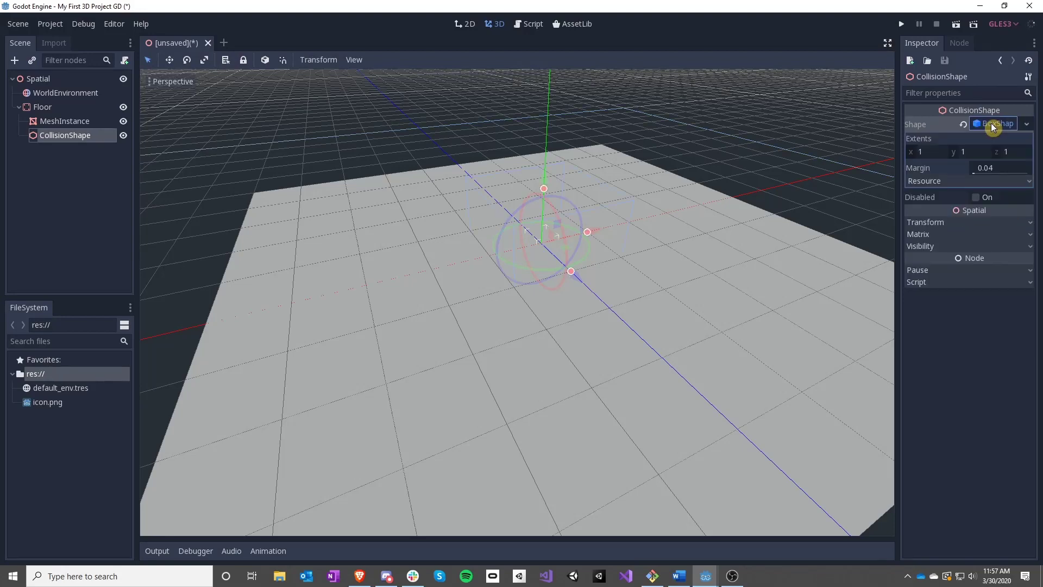
pyautogui.click(970, 153)
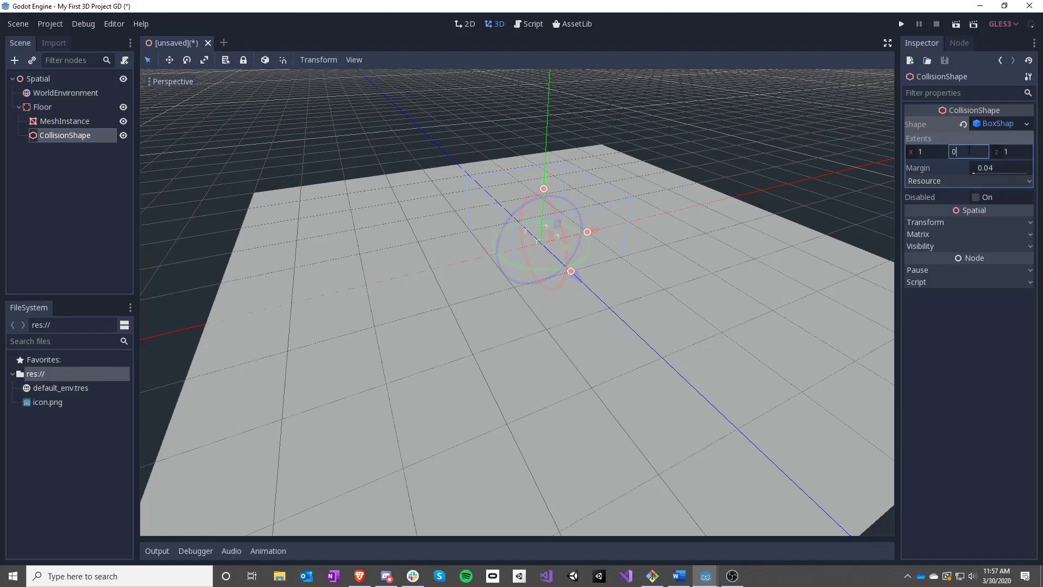
pyautogui.press('Return')
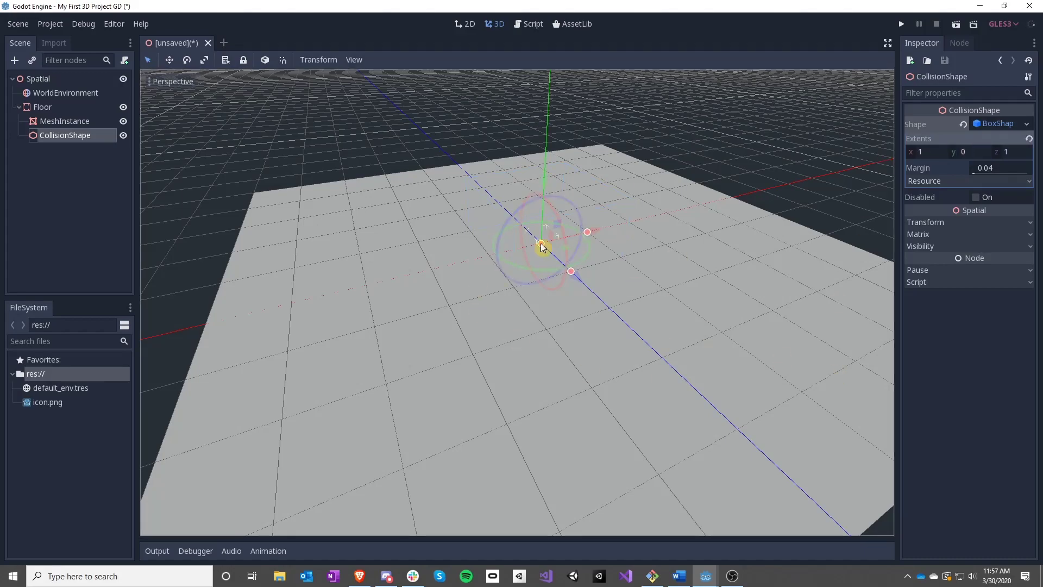
# Set the box collision shape's X extent to 10 and compare it with the floor's edge.
pyautogui.moveTo(542, 248); pyautogui.dragTo(613, 242, button='middle')
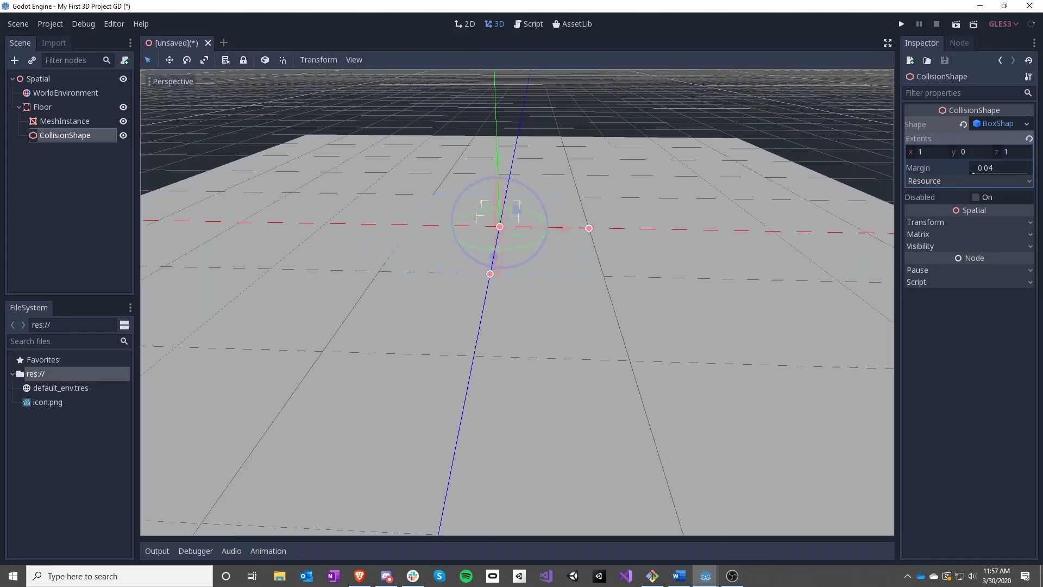
pyautogui.press('w')
pyautogui.moveTo(538, 283); pyautogui.dragTo(554, 239, button='right')
pyautogui.press('s')
pyautogui.press('w')
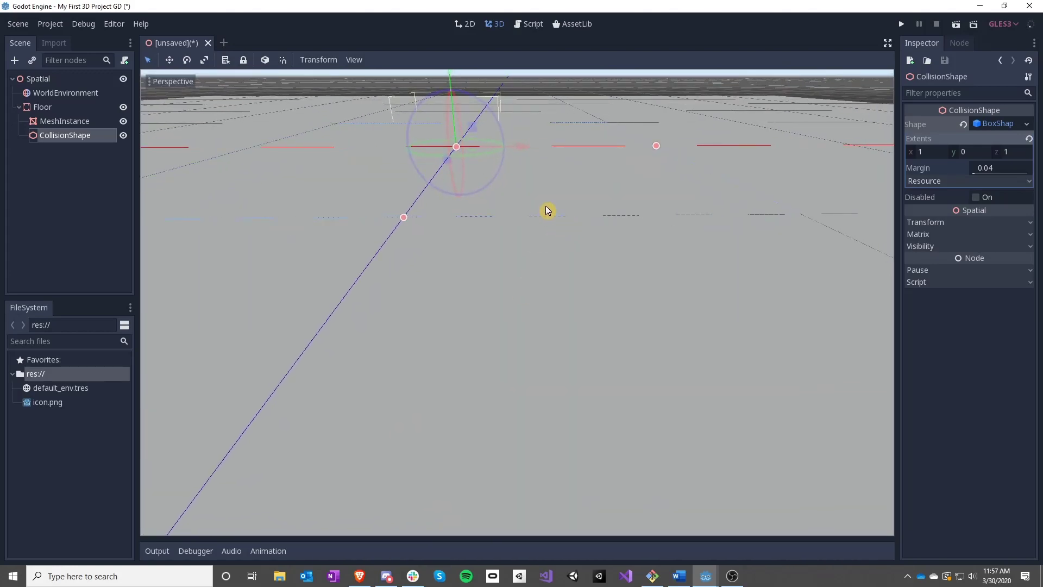
pyautogui.moveTo(644, 237); pyautogui.dragTo(599, 266, button='right')
pyautogui.press('s')
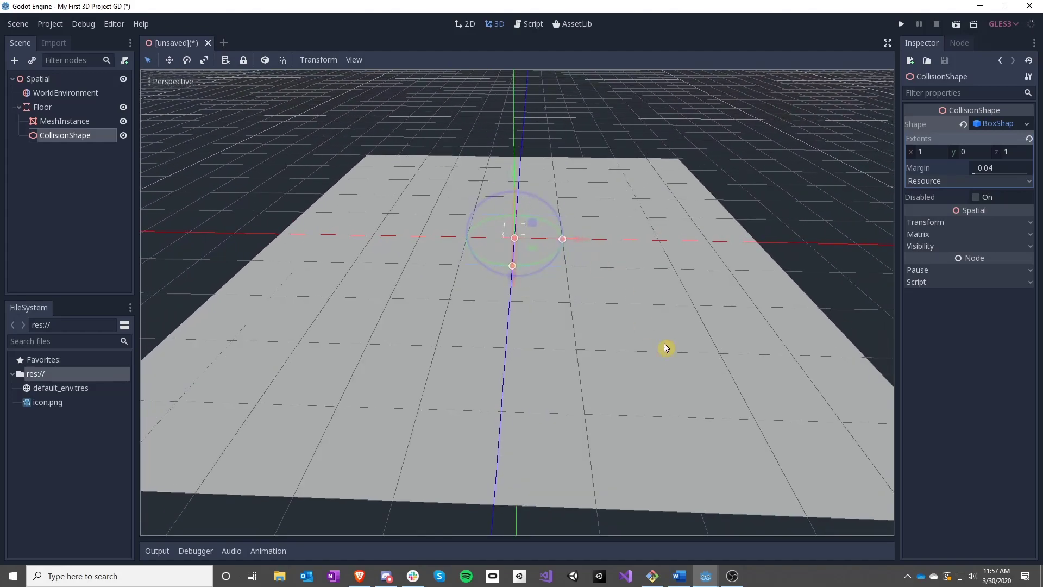
pyautogui.click(926, 157)
pyautogui.write('10')
pyautogui.press('Tab')
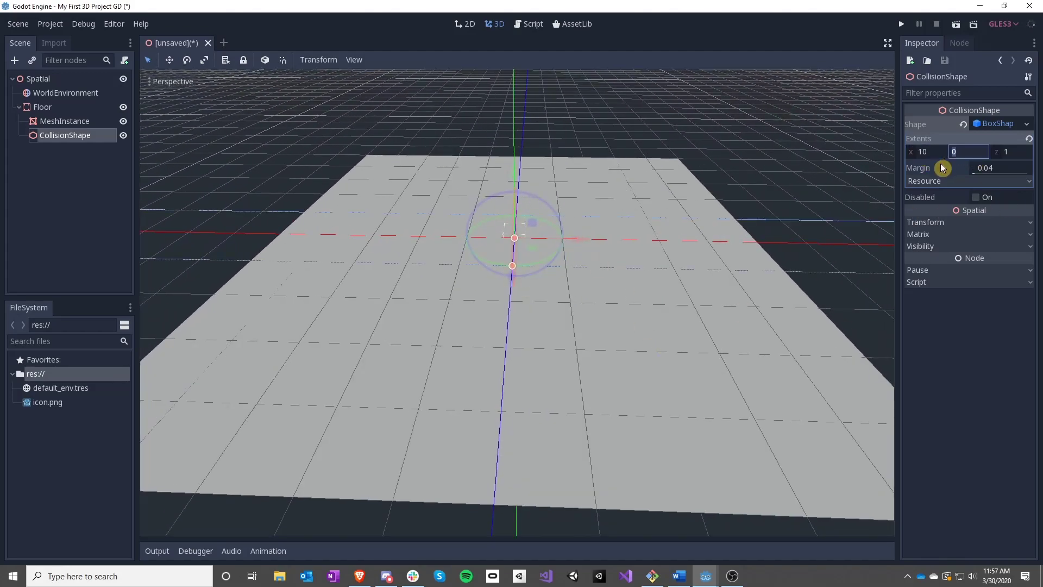
pyautogui.click(935, 152)
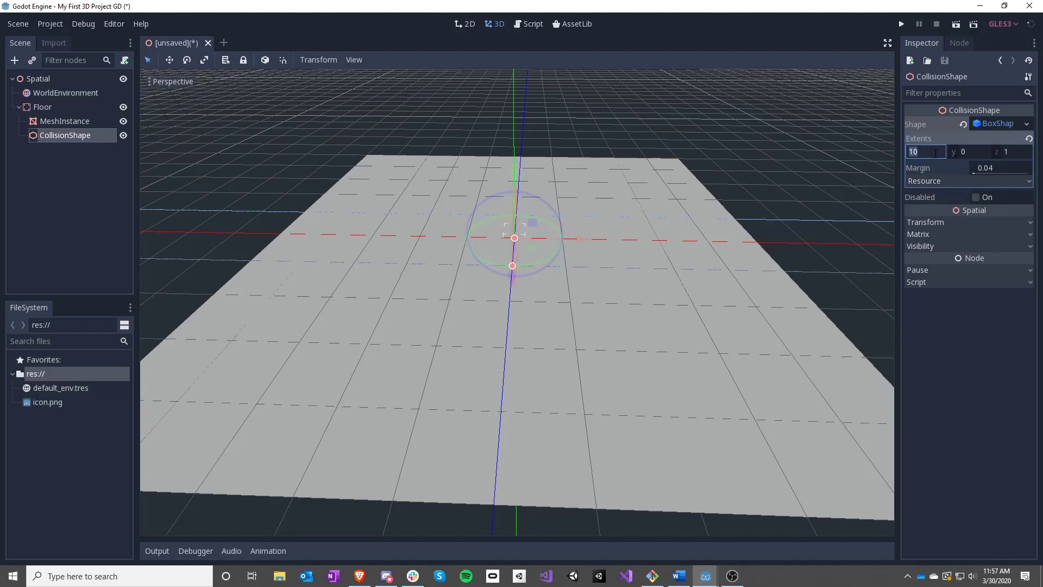
pyautogui.moveTo(780, 245); pyautogui.dragTo(793, 268, button='middle')
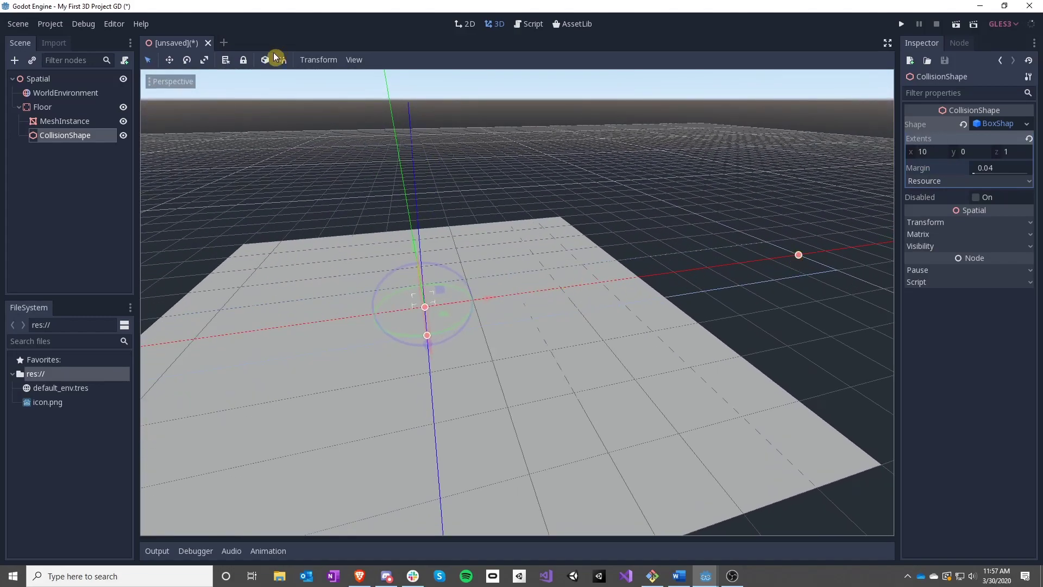
# Shrink the box collision shape to the floor's edges with X and Z extents of 5.
pyautogui.moveTo(800, 256); pyautogui.dragTo(645, 293)
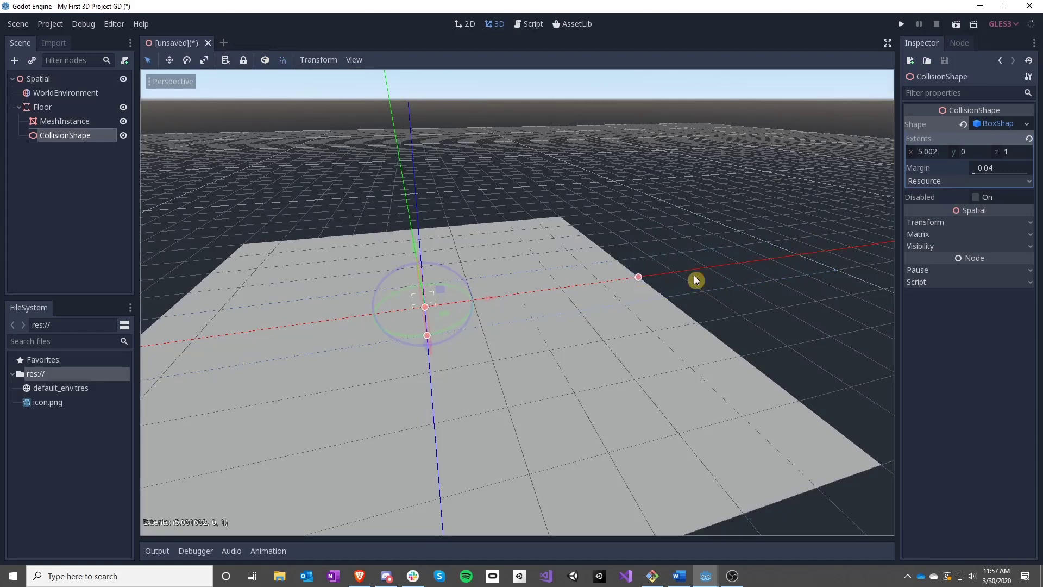
pyautogui.click(924, 151)
pyautogui.write('5')
pyautogui.press('Tab')
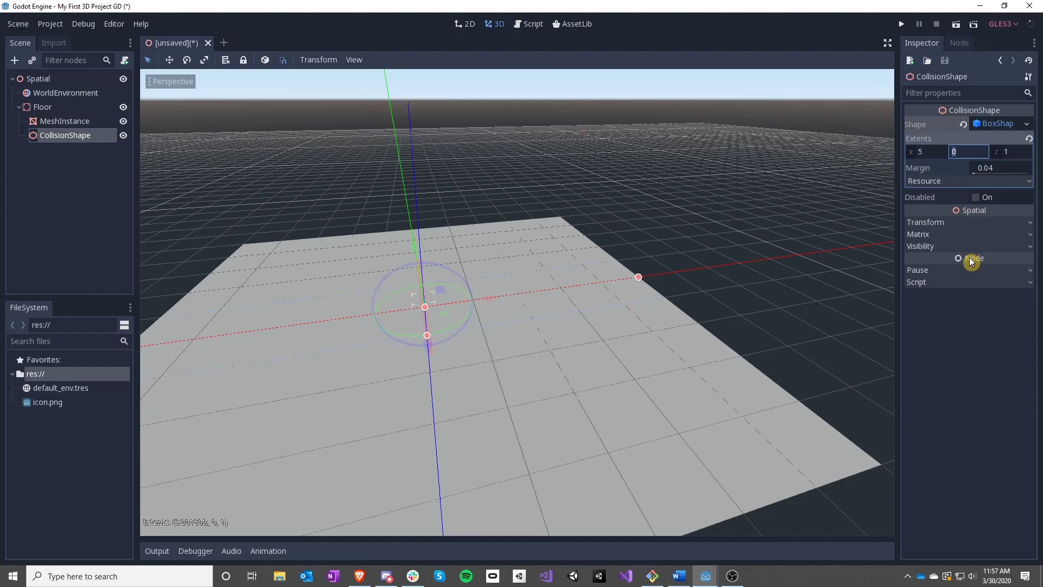
pyautogui.press('Tab')
pyautogui.press('a')
pyautogui.moveTo(806, 267); pyautogui.dragTo(489, 282, button='right')
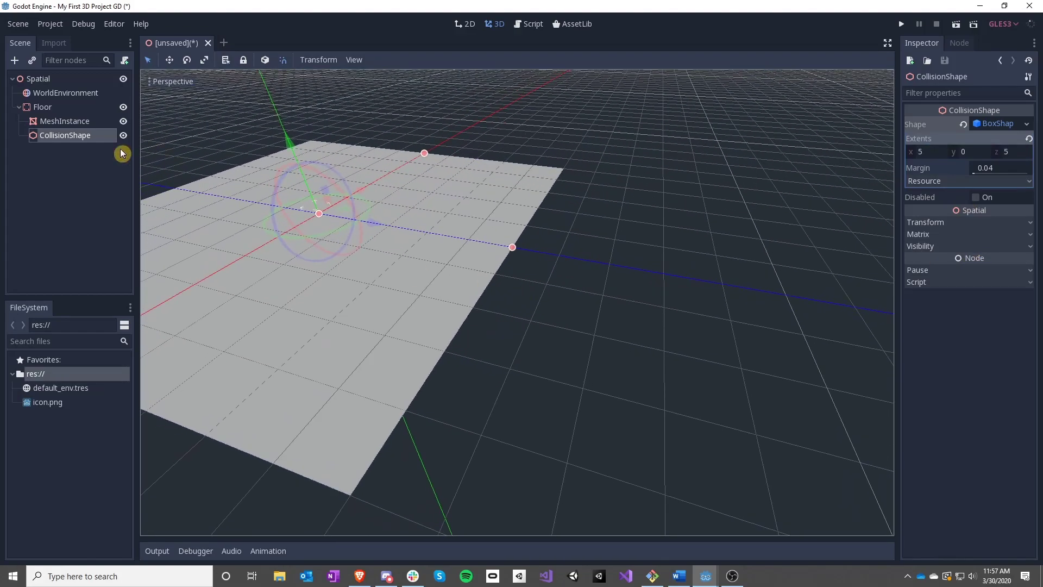
# Set the floor MeshInstance's plane size to 20 by 20.
pyautogui.click(64, 121)
pyautogui.click(1005, 242)
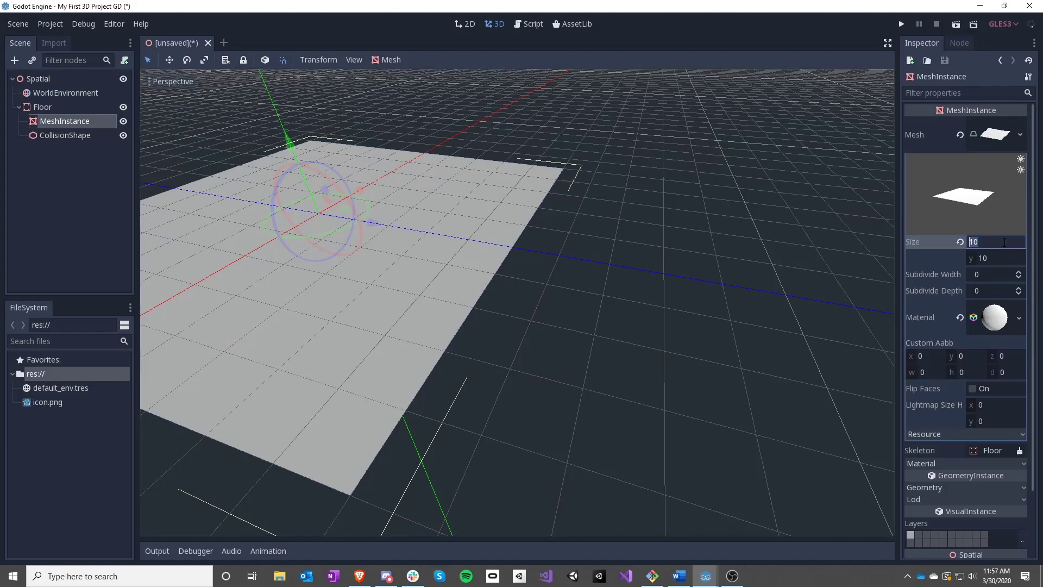
pyautogui.write('20')
pyautogui.press('Tab')
pyautogui.write('20')
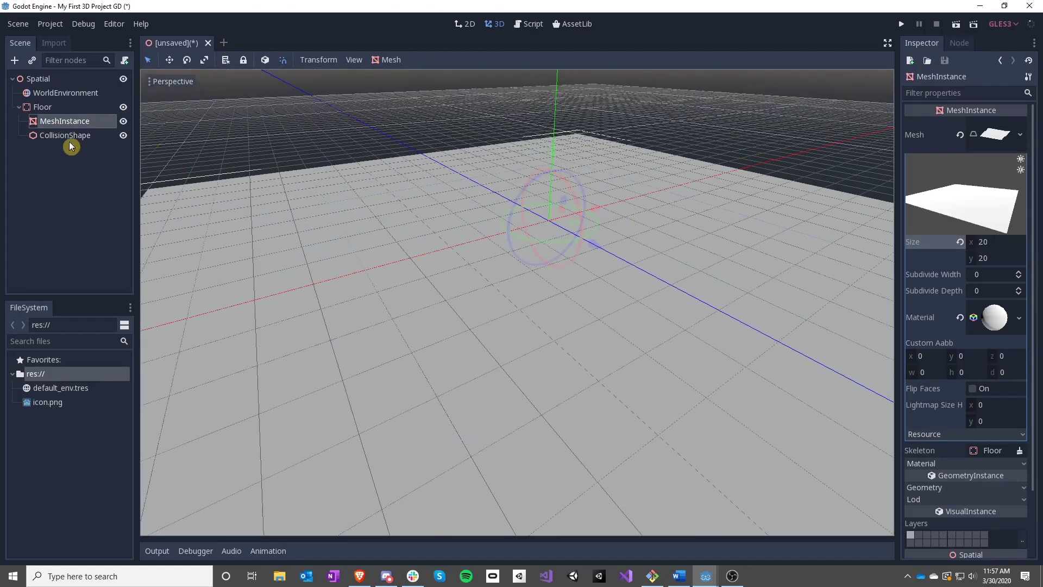
# Set the box collision shape's X and Z extents to 10.
pyautogui.click(70, 141)
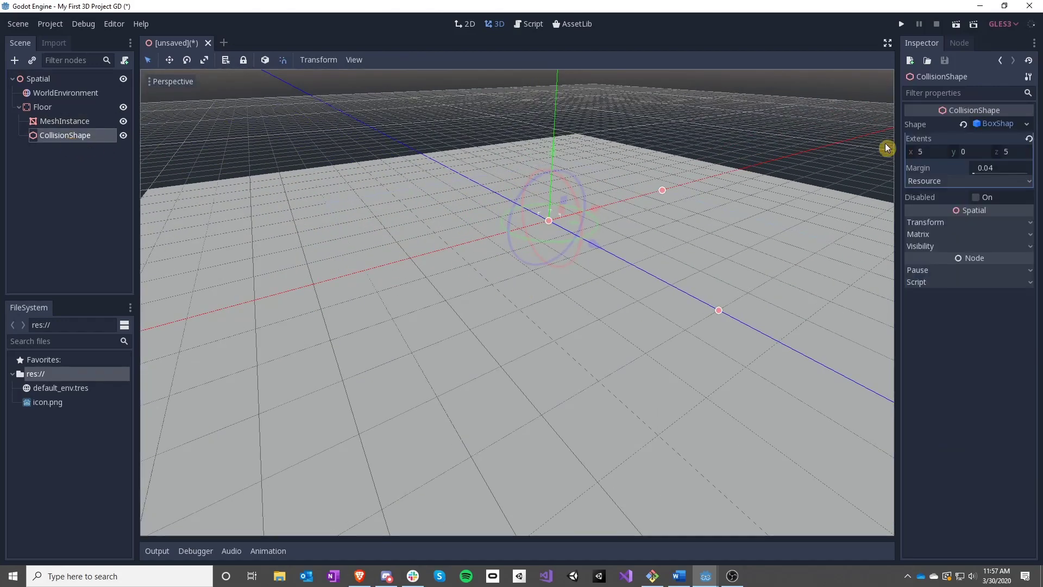
pyautogui.click(936, 152)
pyautogui.write('10')
pyautogui.press('Tab')
pyautogui.press('Tab')
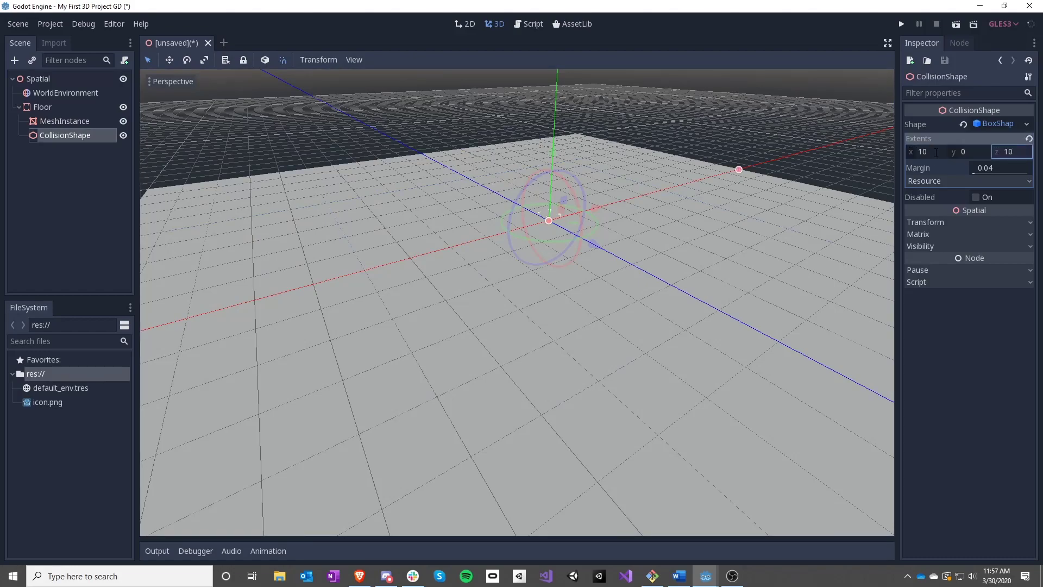
# Examine from several angles how the collision shape lines up with the floor mesh.
pyautogui.press('d')
pyautogui.moveTo(647, 288); pyautogui.dragTo(599, 297, button='right')
pyautogui.press('s')
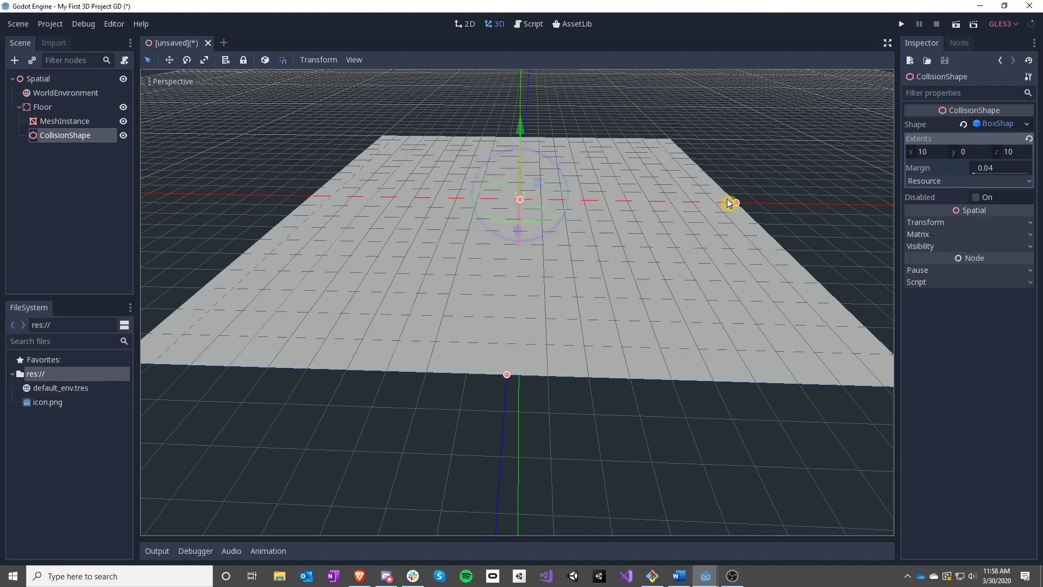
pyautogui.click(62, 121)
pyautogui.click(71, 140)
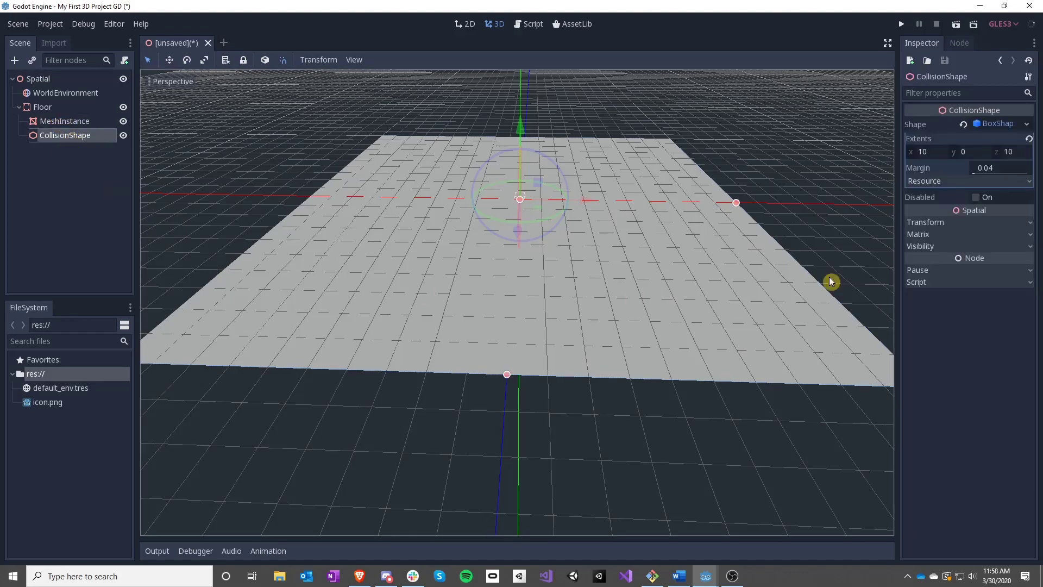
pyautogui.moveTo(355, 273); pyautogui.dragTo(355, 263, button='right')
pyautogui.press('w')
pyautogui.moveTo(568, 317); pyautogui.dragTo(522, 294, button='right')
pyautogui.press('s')
pyautogui.press('a')
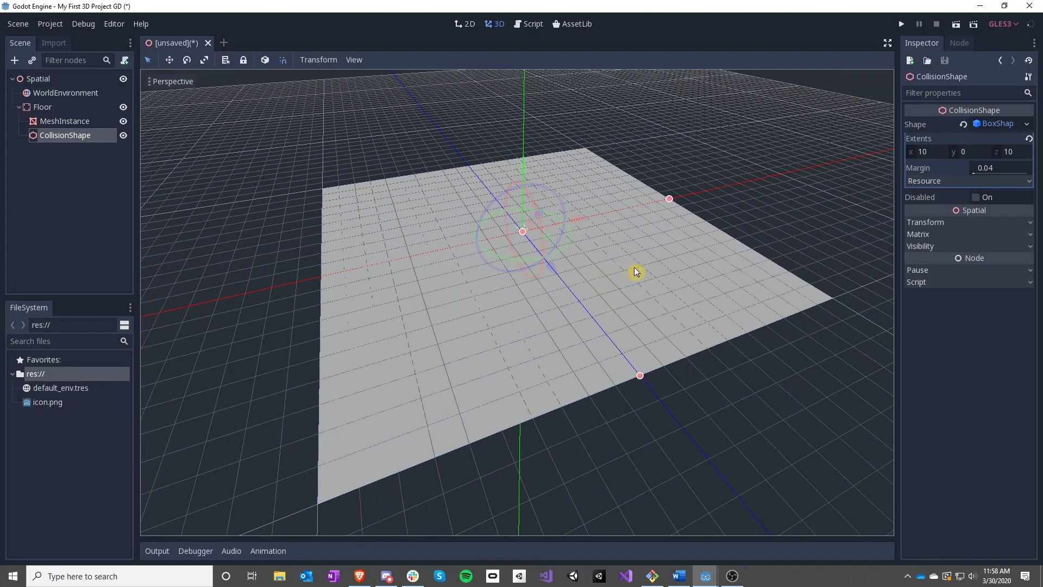
pyautogui.moveTo(634, 267); pyautogui.dragTo(535, 292, button='right')
pyautogui.press('d')
pyautogui.click(565, 315)
pyautogui.press('a')
pyautogui.press('d')
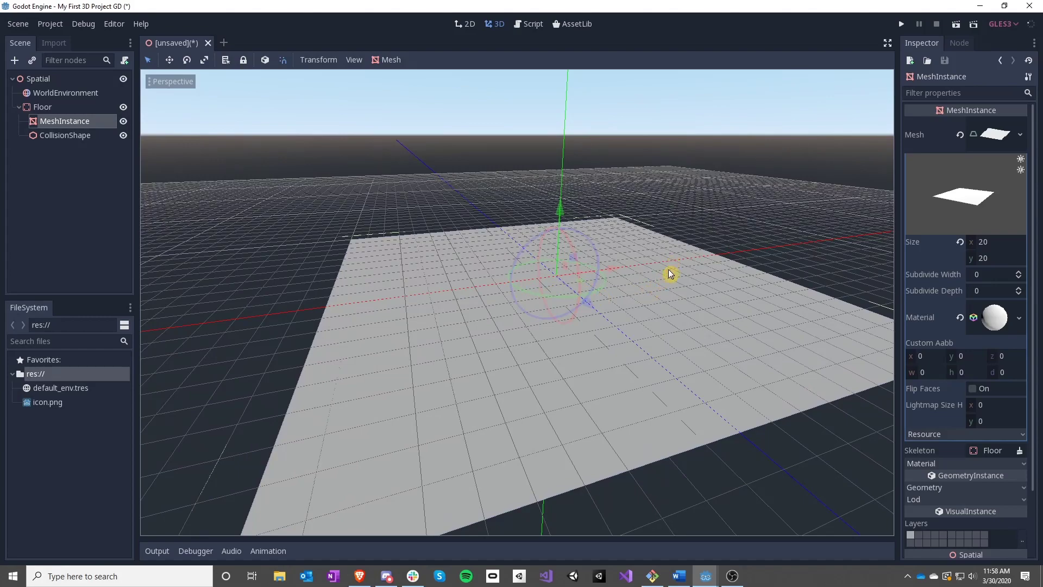
pyautogui.press('d')
pyautogui.moveTo(670, 271); pyautogui.dragTo(522, 292, button='right')
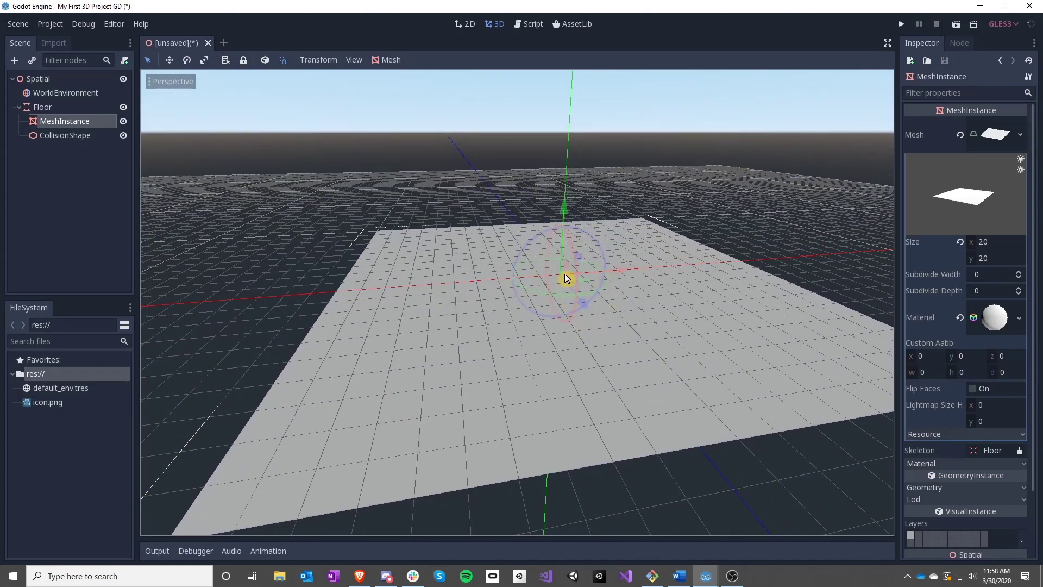
pyautogui.moveTo(635, 335); pyautogui.dragTo(517, 283, button='right')
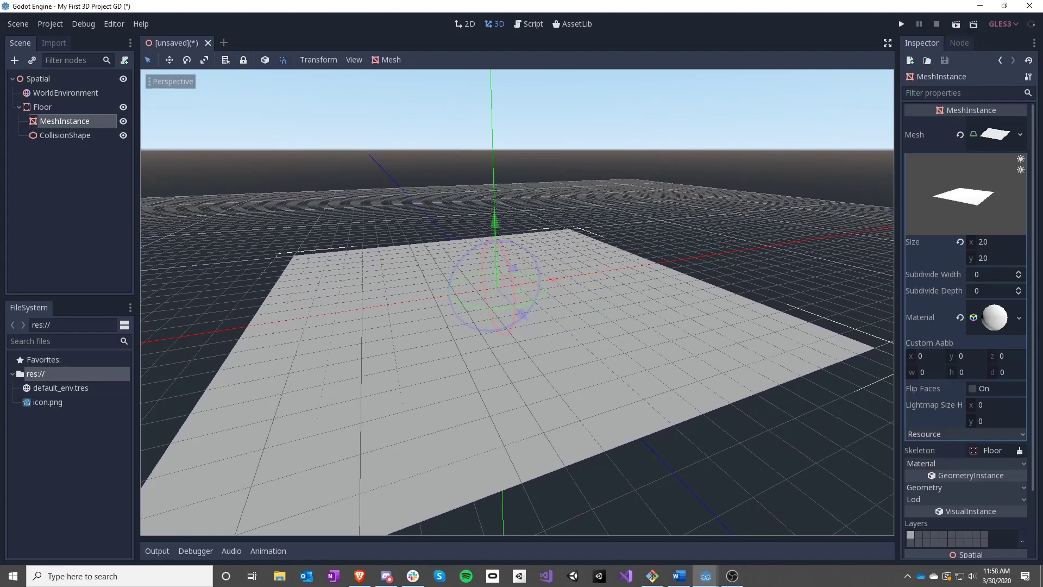
pyautogui.moveTo(735, 249); pyautogui.dragTo(1, 245, button='right')
# Collapse the Floor branch and add a RigidBody node as a child of the root Spatial node.
pyautogui.click(19, 107)
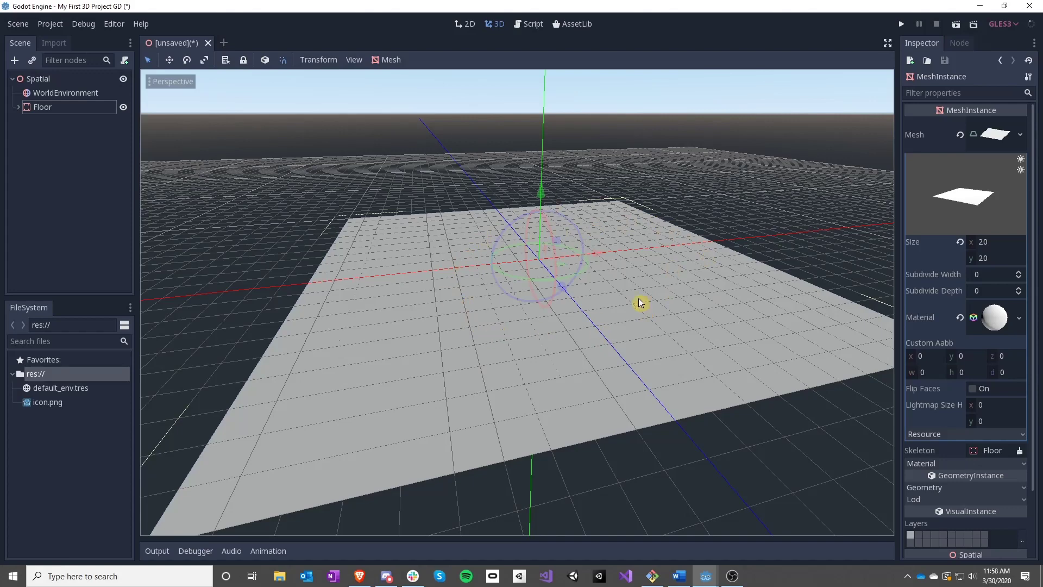
pyautogui.click(65, 154)
pyautogui.click(38, 79)
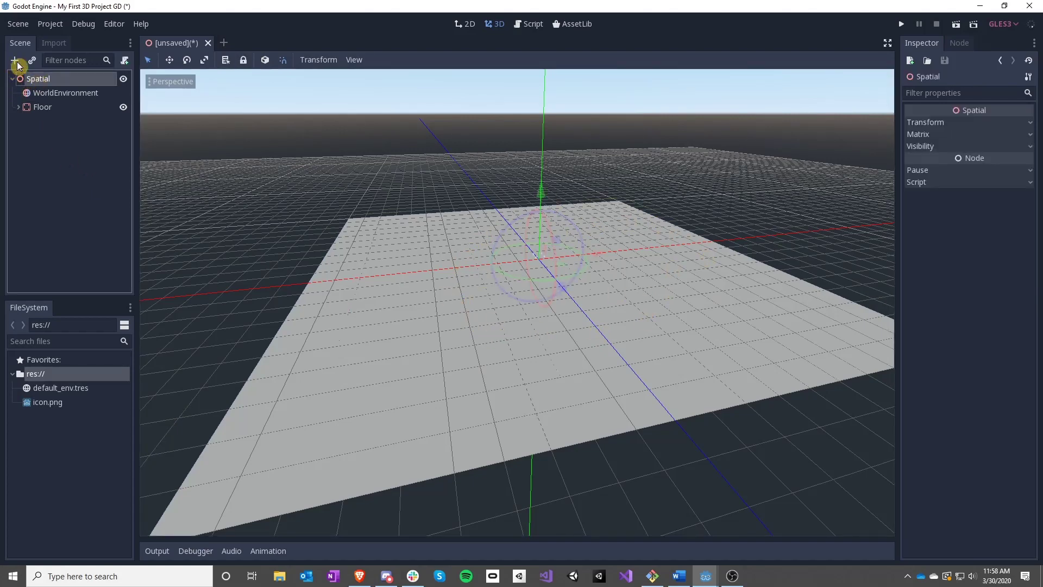
pyautogui.click(15, 60)
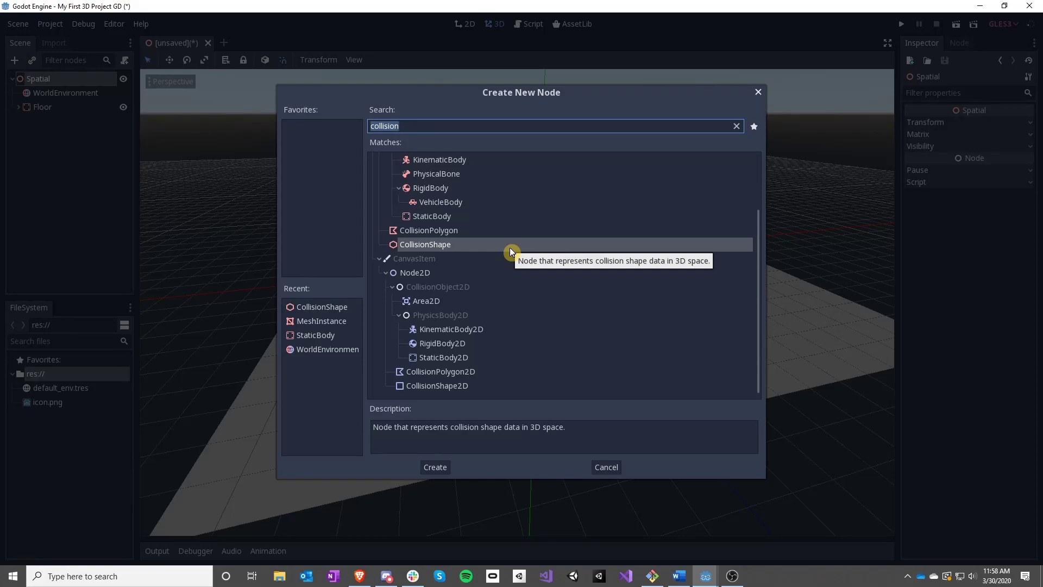
pyautogui.click(446, 188)
pyautogui.scroll(3, 507, 240)
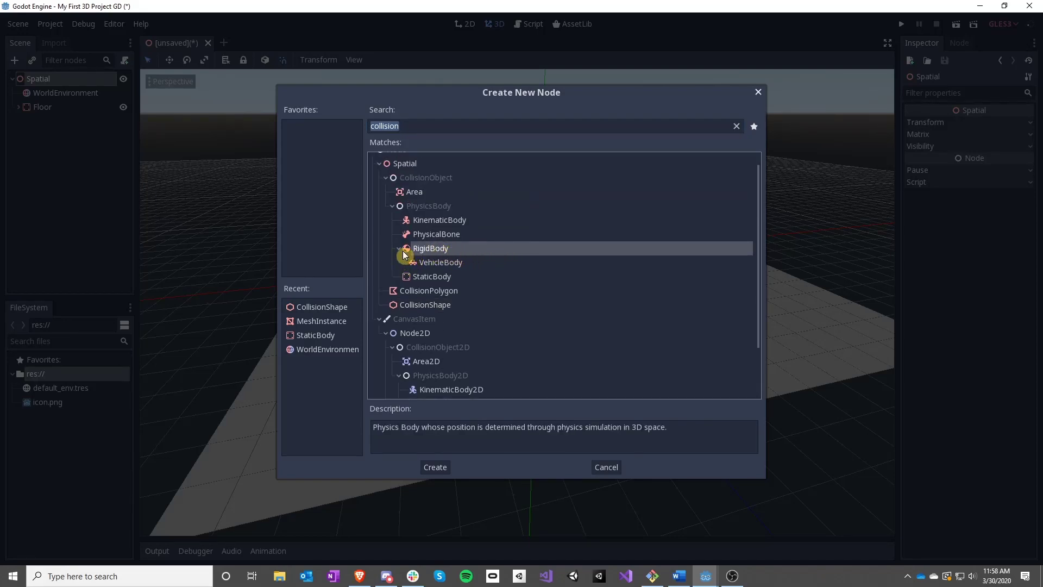
pyautogui.doubleClick(443, 248)
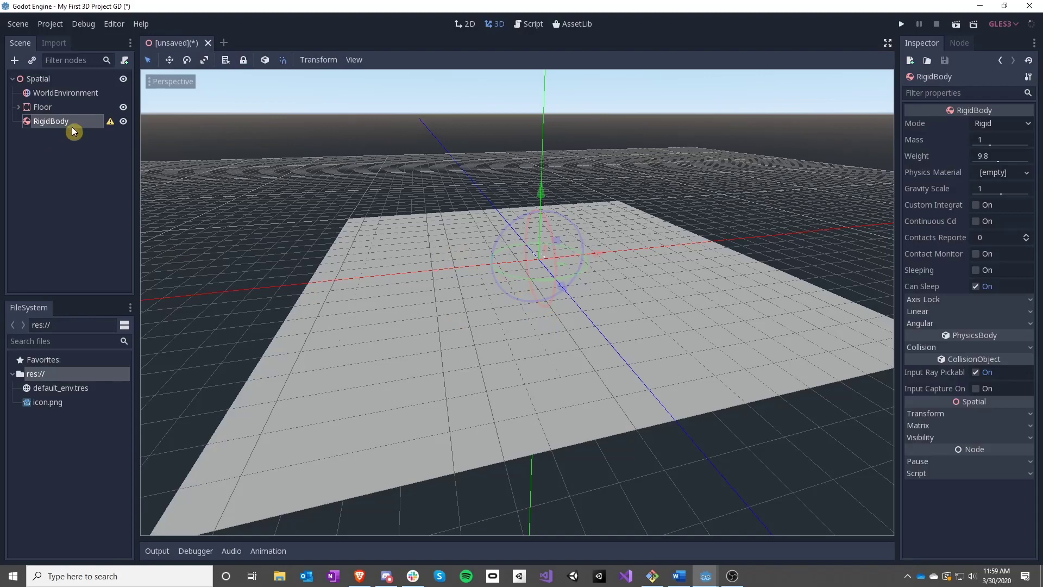
# Raise the RigidBody straight up along the Y axis so it sits above the floor.
pyautogui.scroll(5, 516, 253)
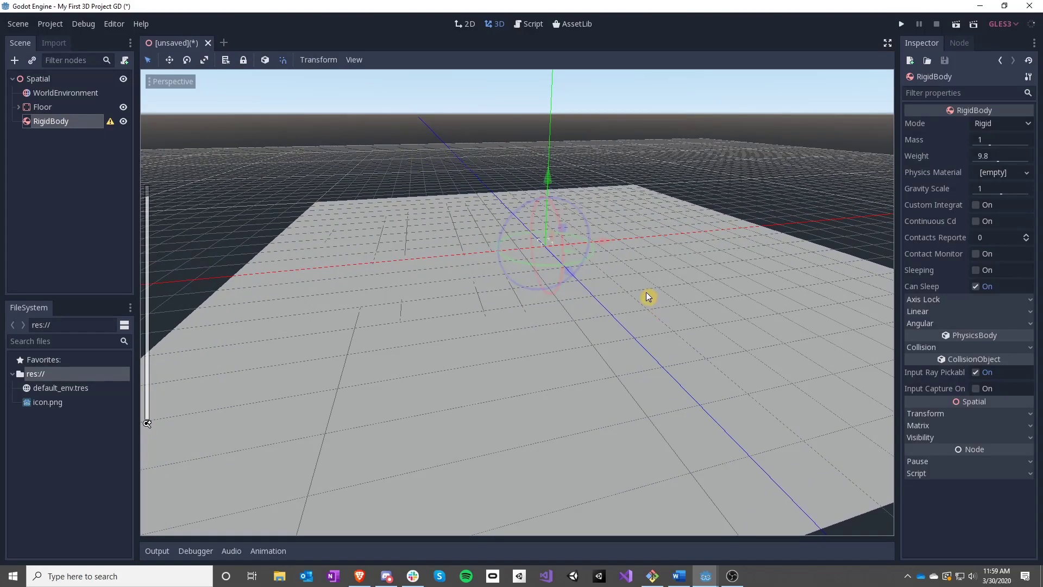
pyautogui.moveTo(648, 297); pyautogui.dragTo(523, 293, button='middle')
pyautogui.scroll(15, 524, 248)
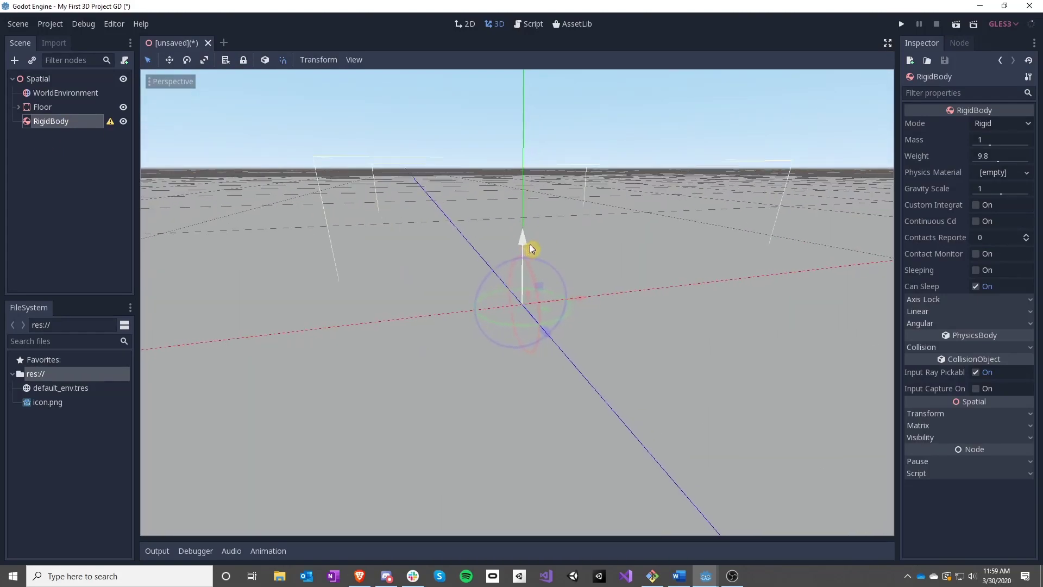
pyautogui.press('s')
pyautogui.moveTo(579, 299); pyautogui.dragTo(582, 303, button='right')
pyautogui.press('s')
pyautogui.press('w')
pyautogui.press('s')
pyautogui.press('w')
pyautogui.press('s')
pyautogui.press('w')
pyautogui.press('s')
pyautogui.press('w')
pyautogui.press('s')
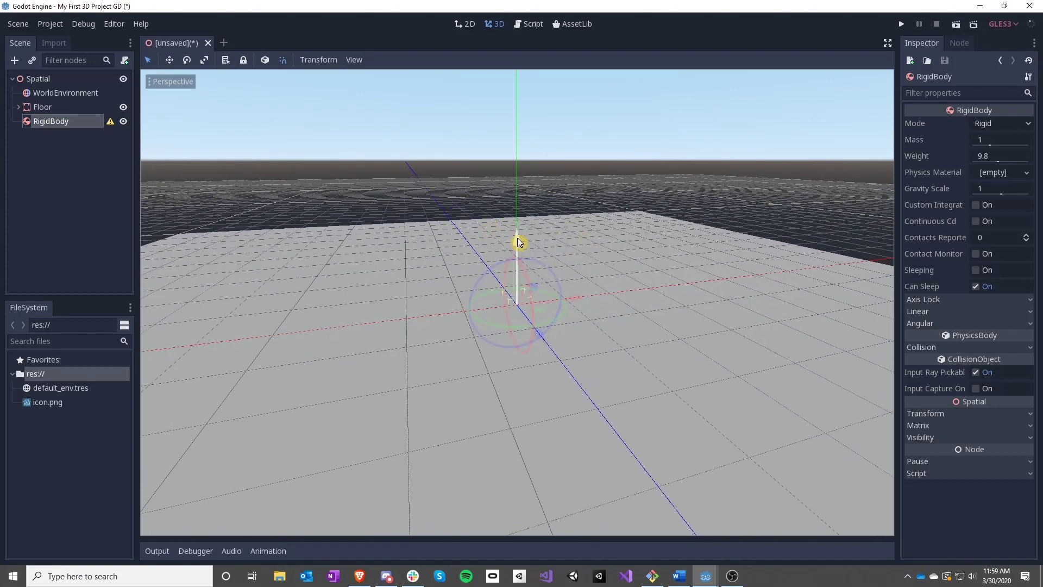
pyautogui.moveTo(516, 234); pyautogui.dragTo(519, 242)
pyautogui.moveTo(519, 164); pyautogui.dragTo(520, 139)
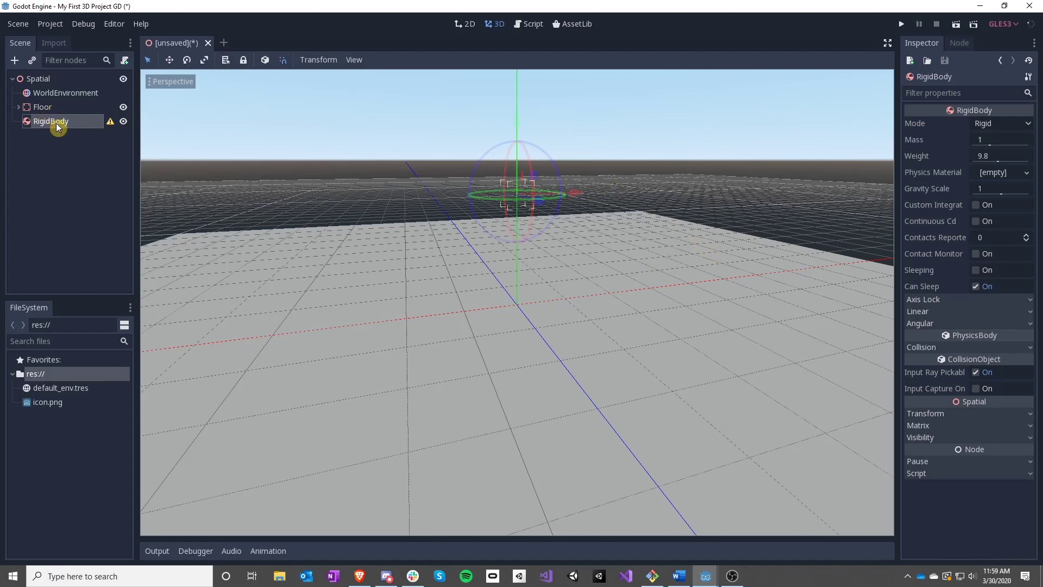
# Add a MeshInstance child to the RigidBody and give it a new SphereMesh.
pyautogui.click(15, 59)
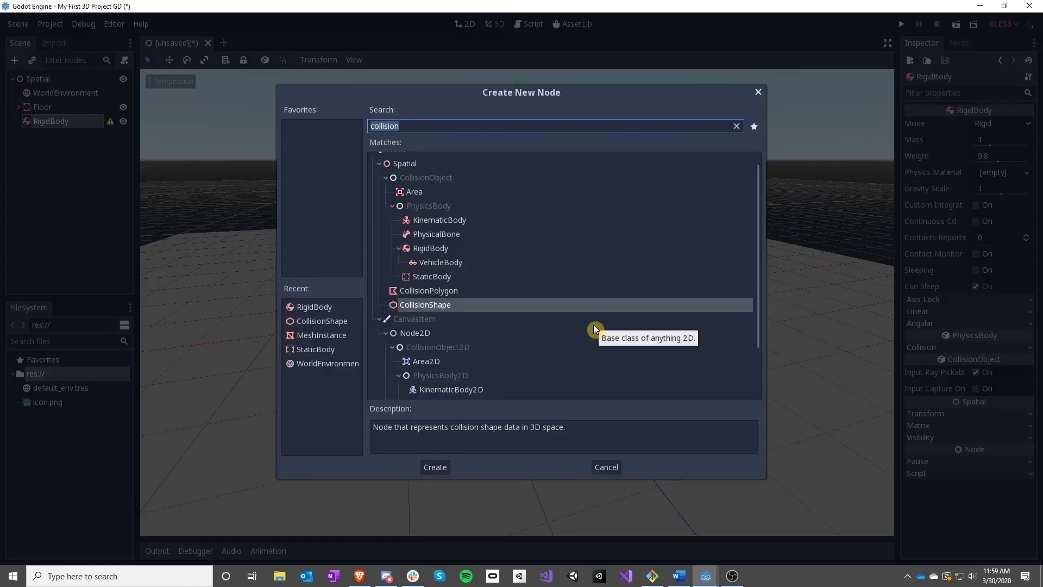
pyautogui.write('meshin')
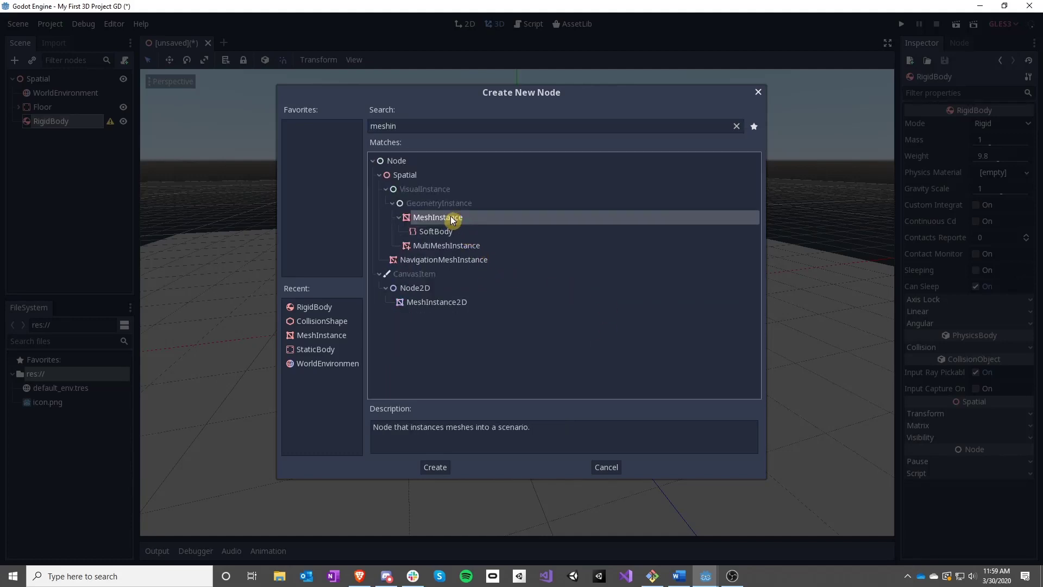
pyautogui.doubleClick(451, 217)
pyautogui.click(1004, 124)
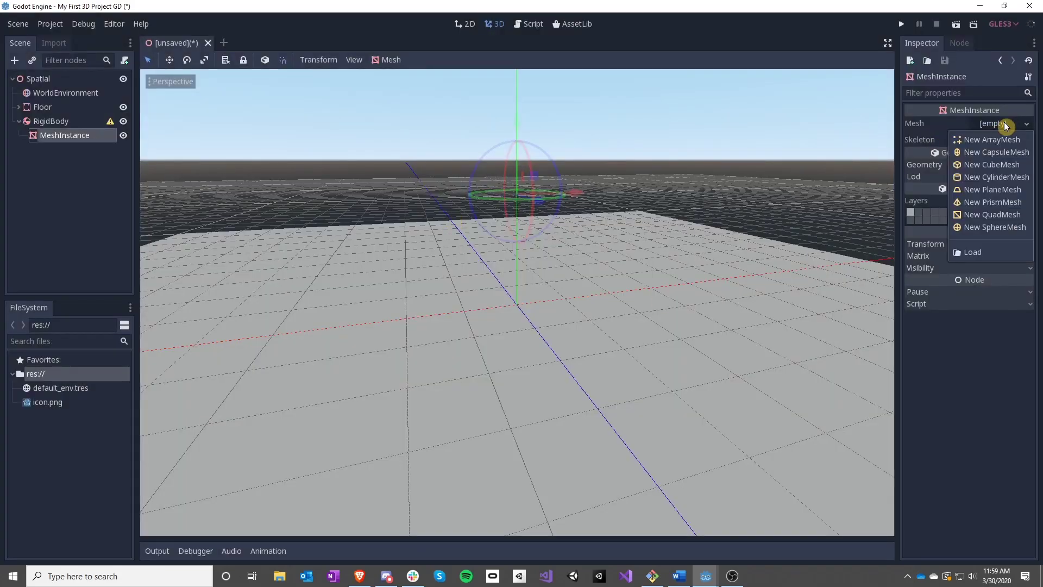
pyautogui.click(982, 227)
# Add a CollisionShape child to the RigidBody and give it a new SphereShape.
pyautogui.click(60, 126)
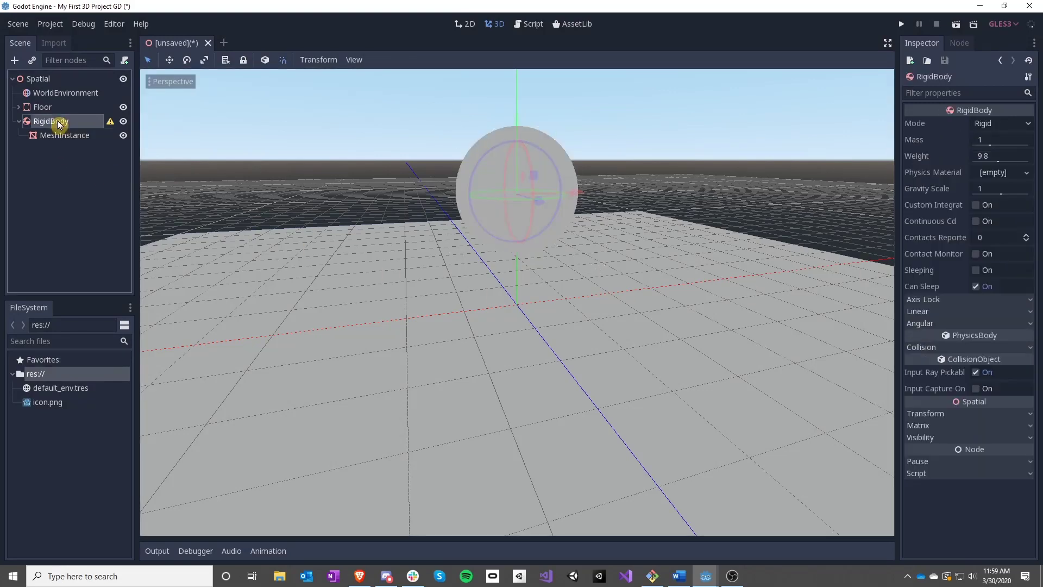
pyautogui.rightClick(60, 124)
pyautogui.click(71, 130)
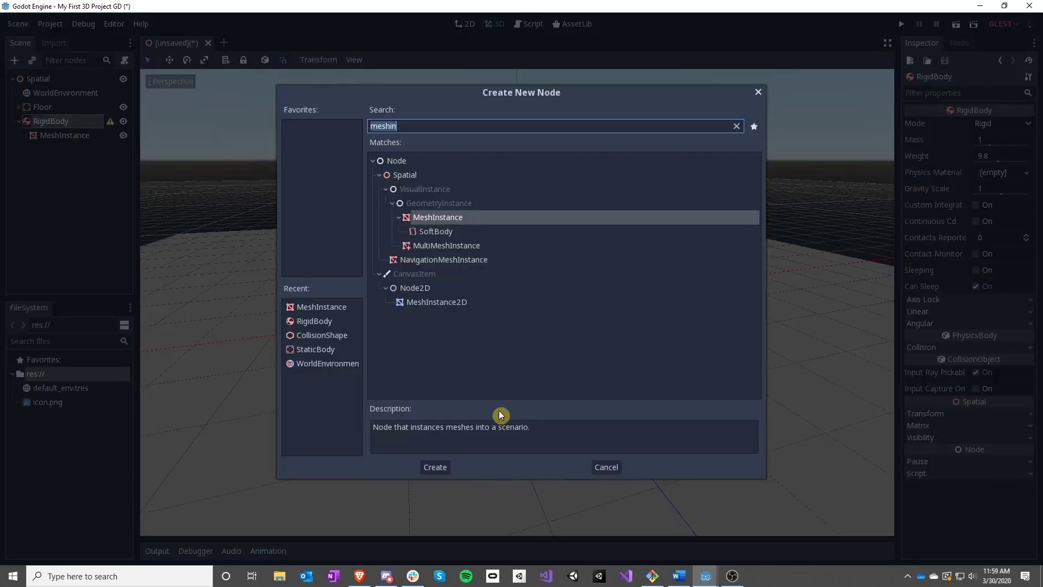
pyautogui.write('col')
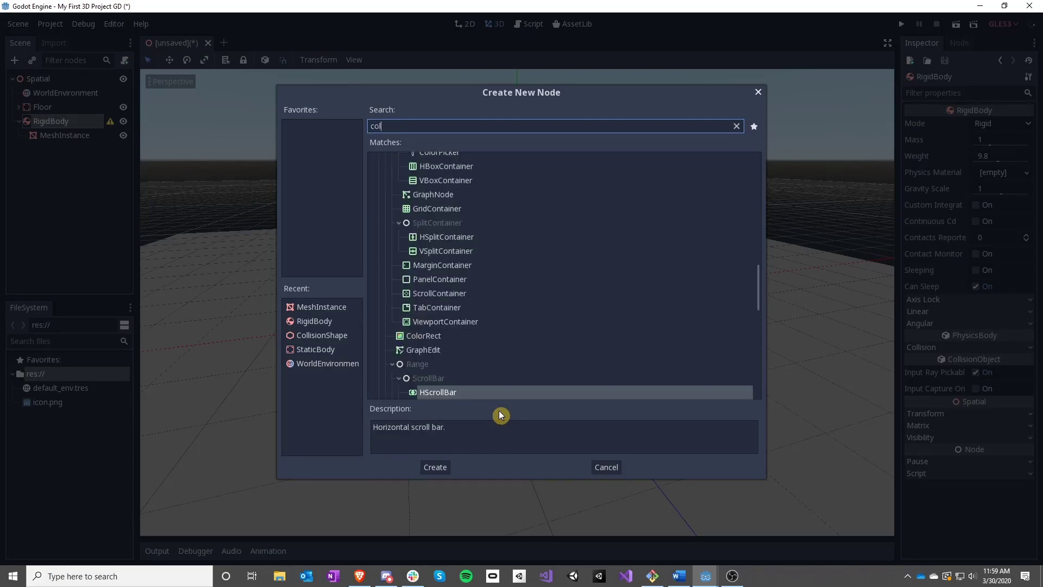
pyautogui.write('lision')
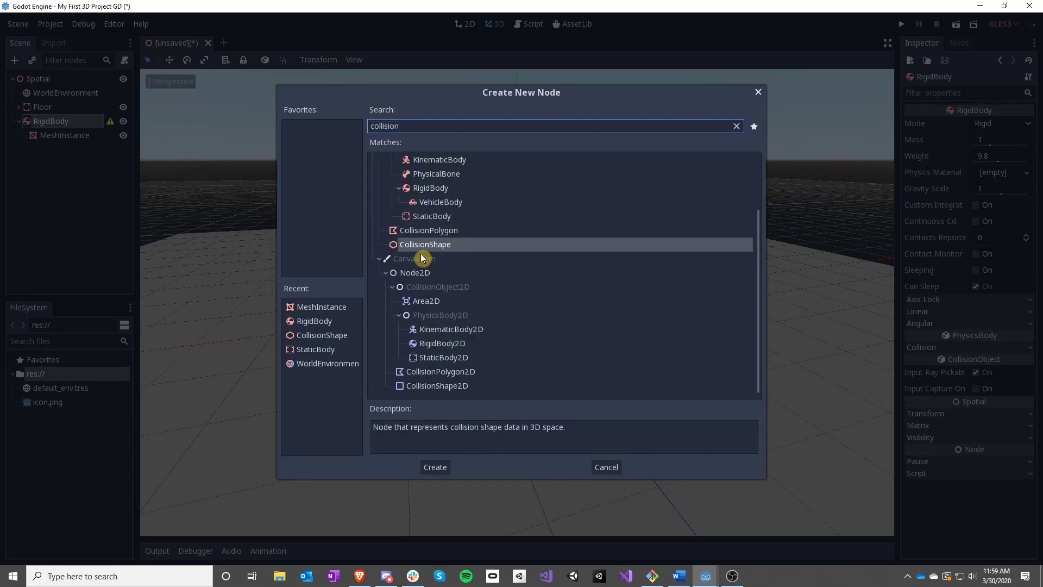
pyautogui.doubleClick(440, 246)
pyautogui.click(998, 123)
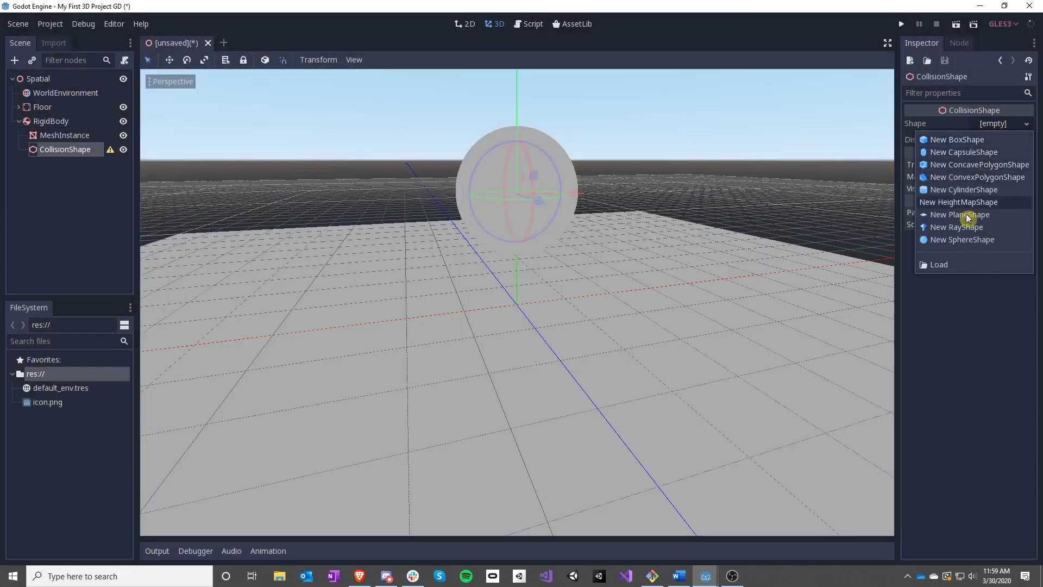
pyautogui.click(972, 237)
# Examine up close how the spherical collision shape fits around the ball mesh.
pyautogui.moveTo(641, 260); pyautogui.dragTo(689, 226, button='right')
pyautogui.press('w')
pyautogui.press('a')
pyautogui.press('d')
pyautogui.press('s')
pyautogui.press('w')
pyautogui.press('s')
pyautogui.press('d')
pyautogui.press('w')
pyautogui.press('a')
pyautogui.press('d')
pyautogui.press('s')
pyautogui.press('a')
pyautogui.press('w')
pyautogui.press('d')
# Look at the ball and its collision shape in the top, left and front views, focusing on the selected shape.
pyautogui.click(163, 82)
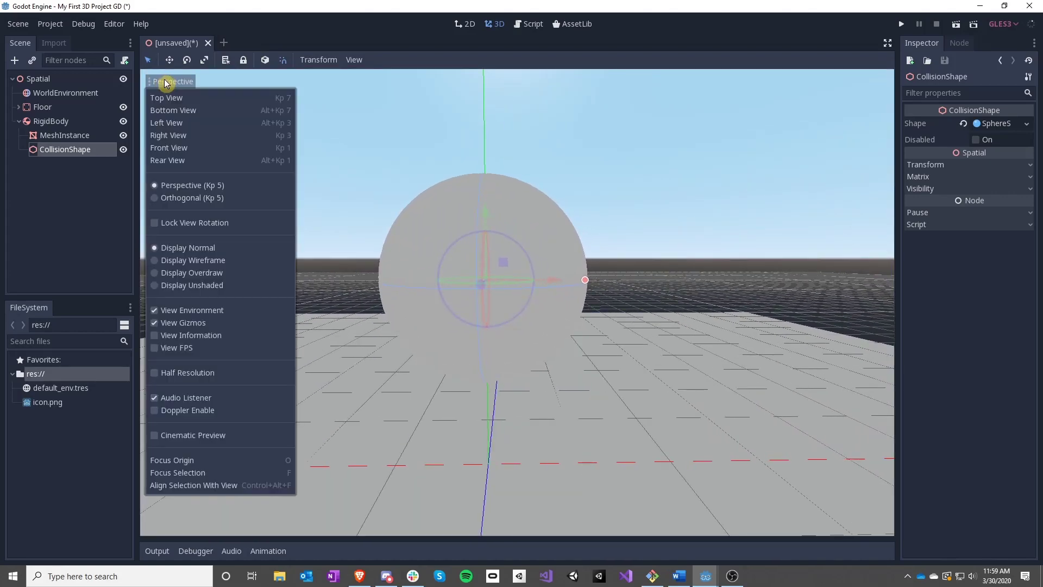
pyautogui.click(184, 99)
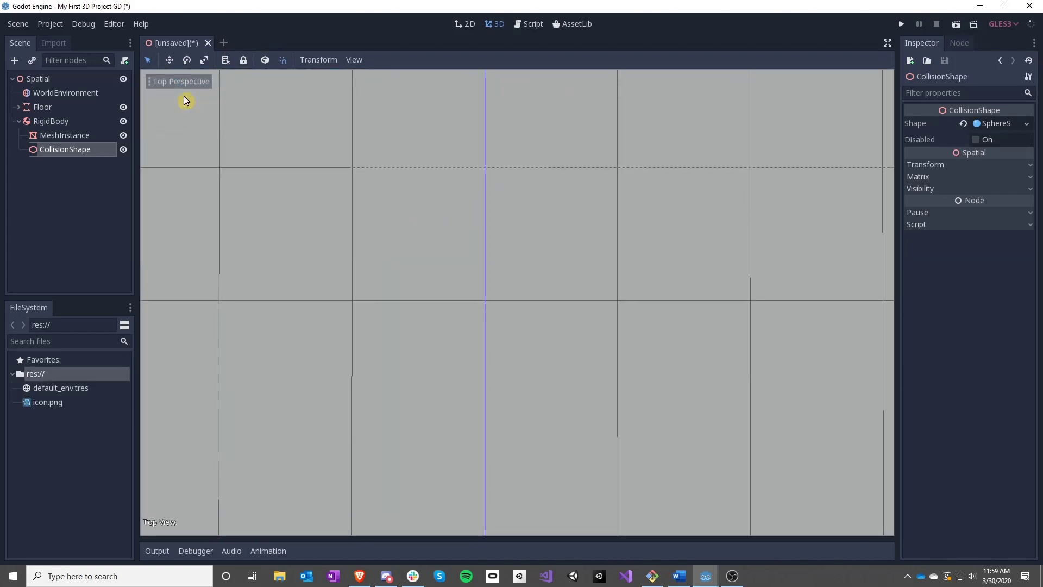
pyautogui.click(165, 79)
pyautogui.click(187, 123)
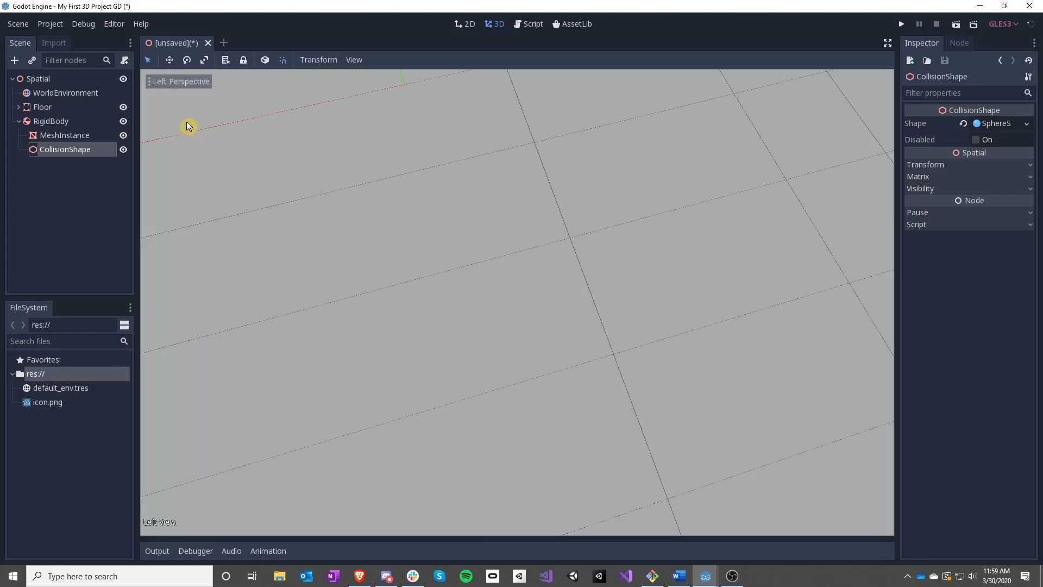
pyautogui.moveTo(491, 315); pyautogui.dragTo(287, 154, button='middle')
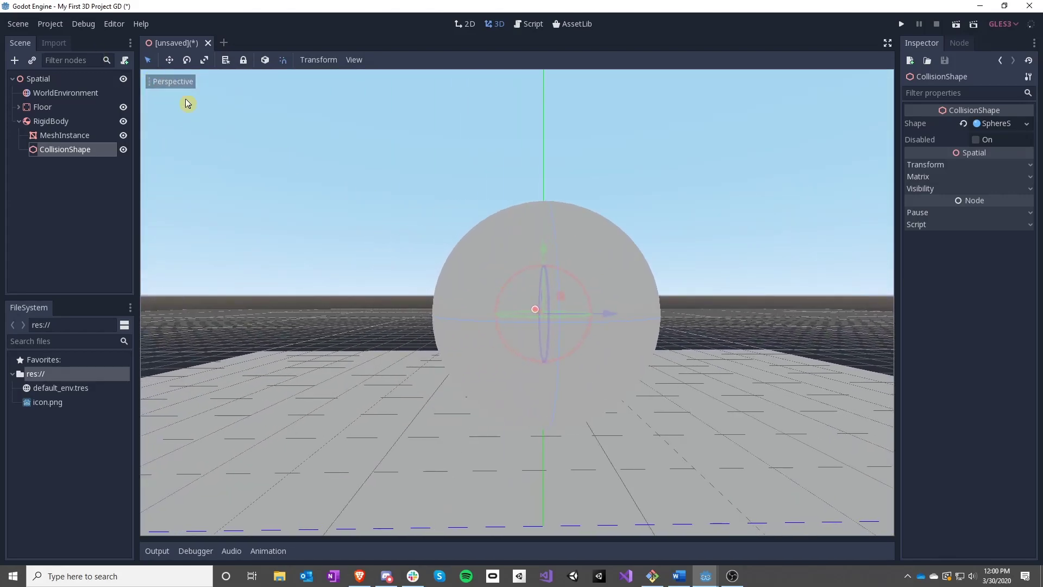
pyautogui.press('d')
pyautogui.moveTo(185, 103); pyautogui.dragTo(534, 302, button='right')
pyautogui.press('a')
pyautogui.press('f')
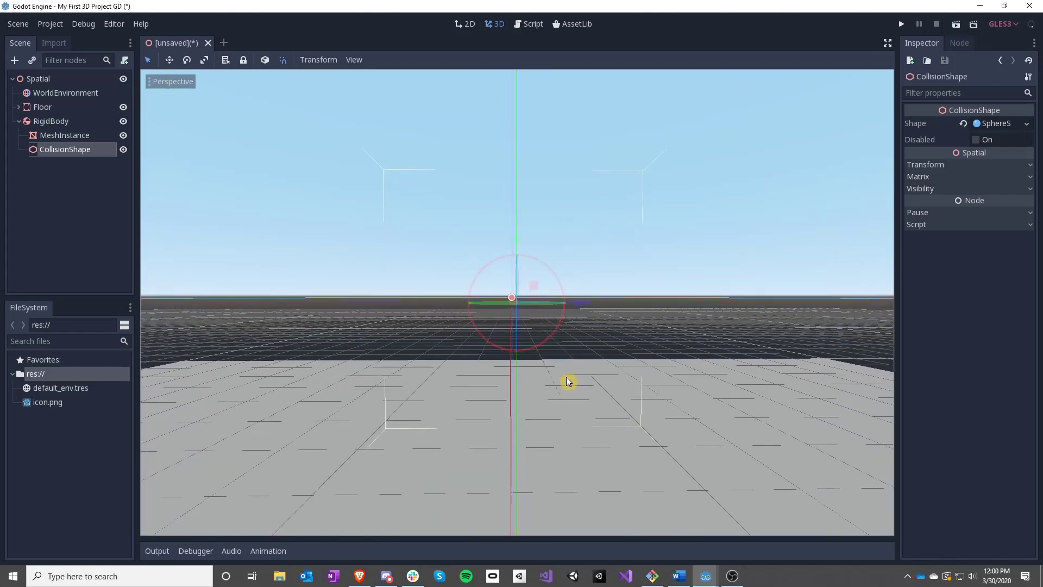
pyautogui.scroll(-5, 566, 377)
pyautogui.click(159, 83)
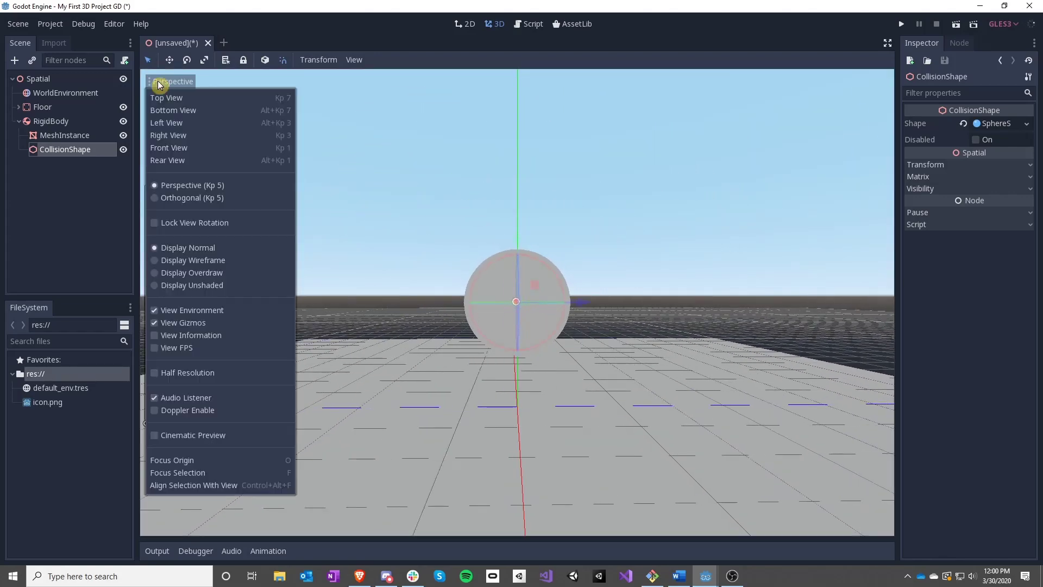
pyautogui.click(198, 126)
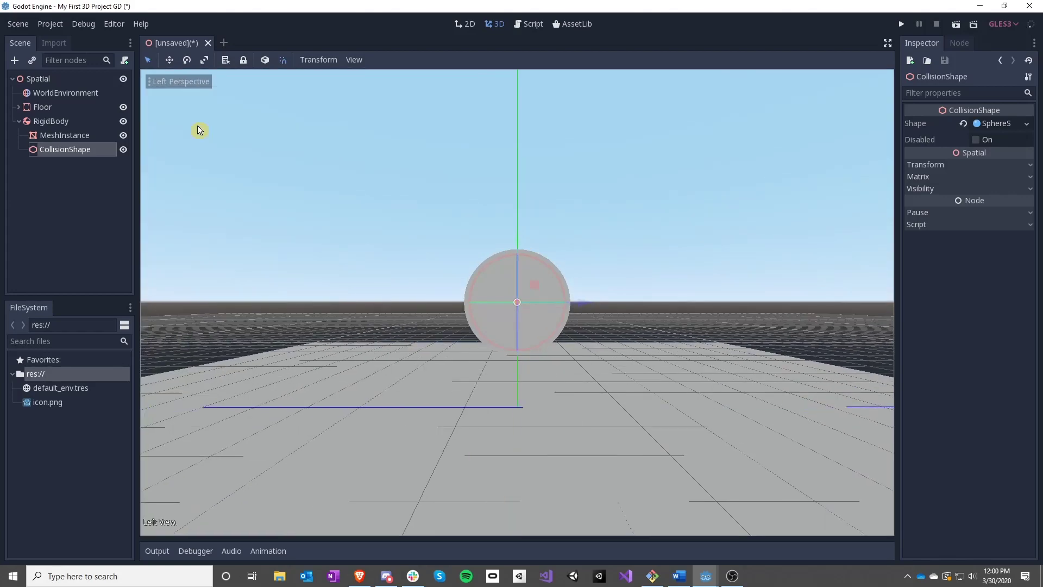
pyautogui.scroll(5, 524, 323)
pyautogui.click(179, 83)
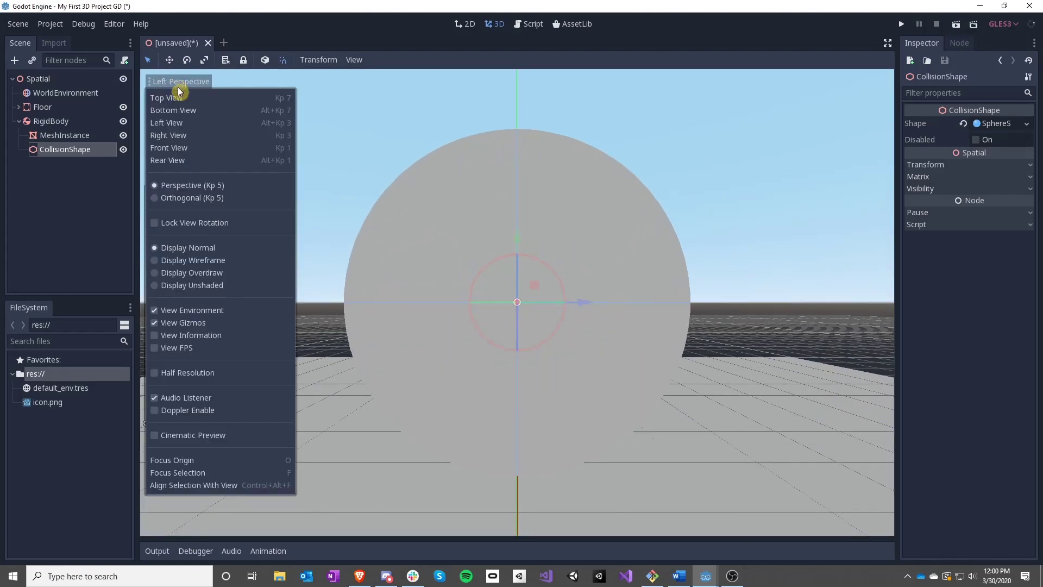
pyautogui.click(198, 147)
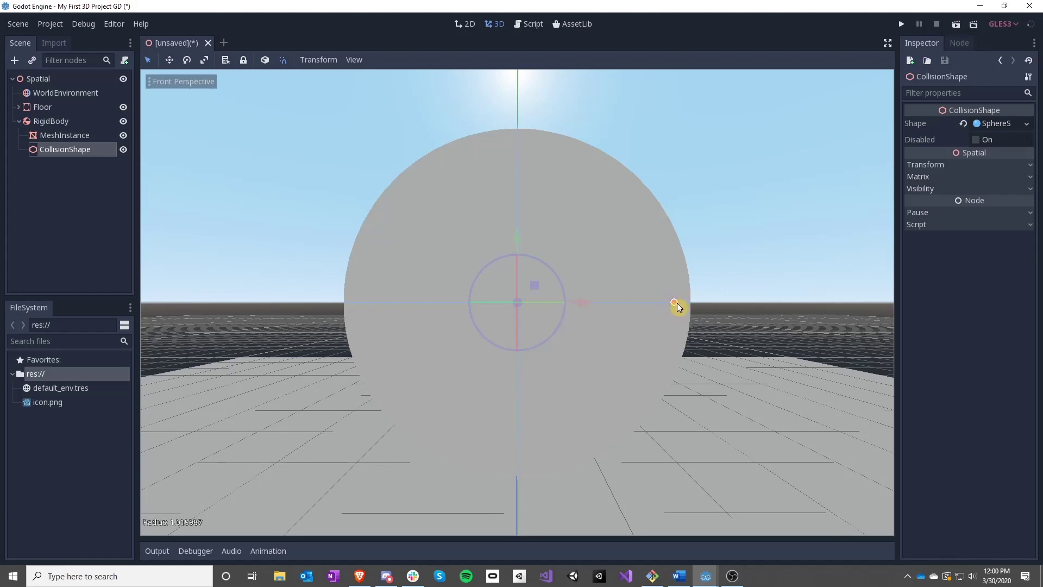
# Try resizing the collision sphere by hand in the front view and show the SphereShape's properties.
pyautogui.moveTo(702, 303); pyautogui.dragTo(671, 302)
pyautogui.scroll(-3, 593, 320)
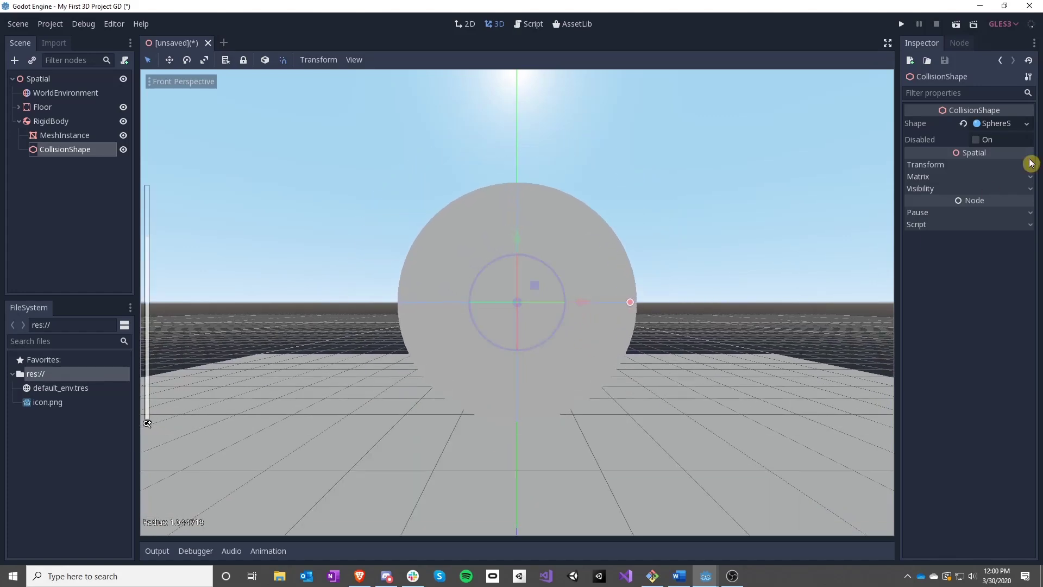
pyautogui.click(994, 124)
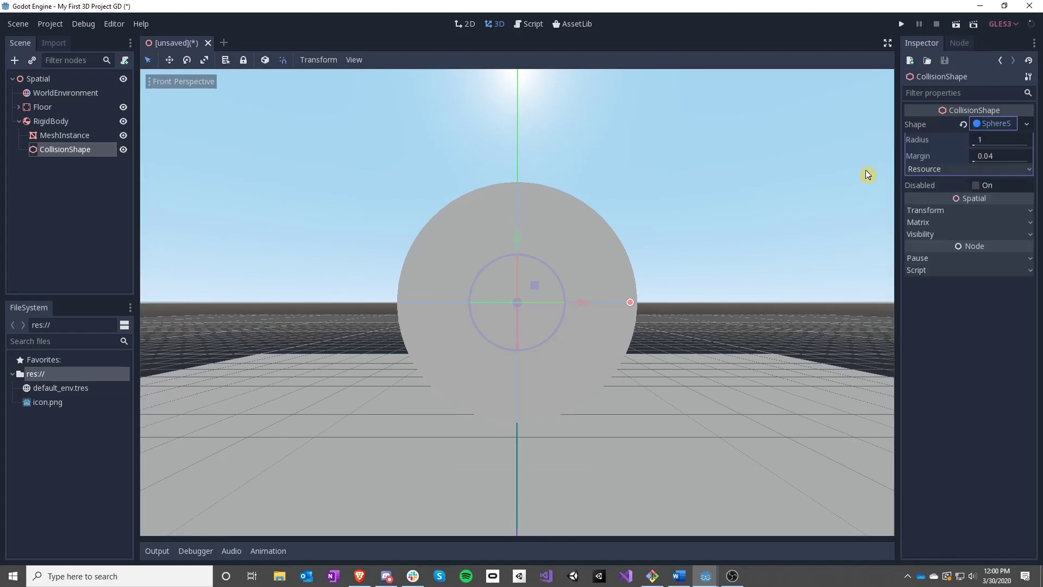
# Try a height of 1 on the ball's SphereMesh, and reset the height to its default.
pyautogui.click(76, 136)
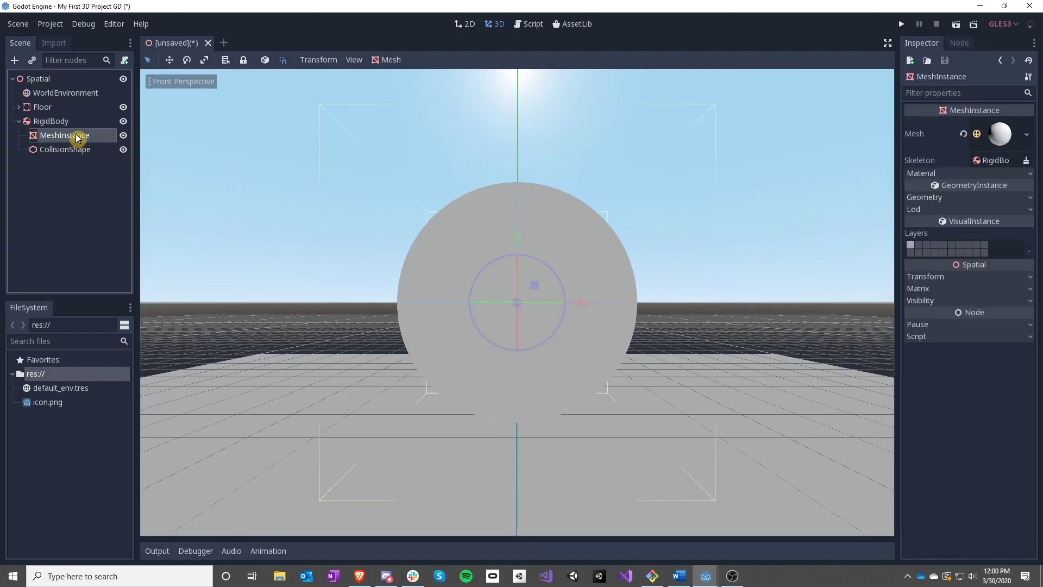
pyautogui.click(1006, 135)
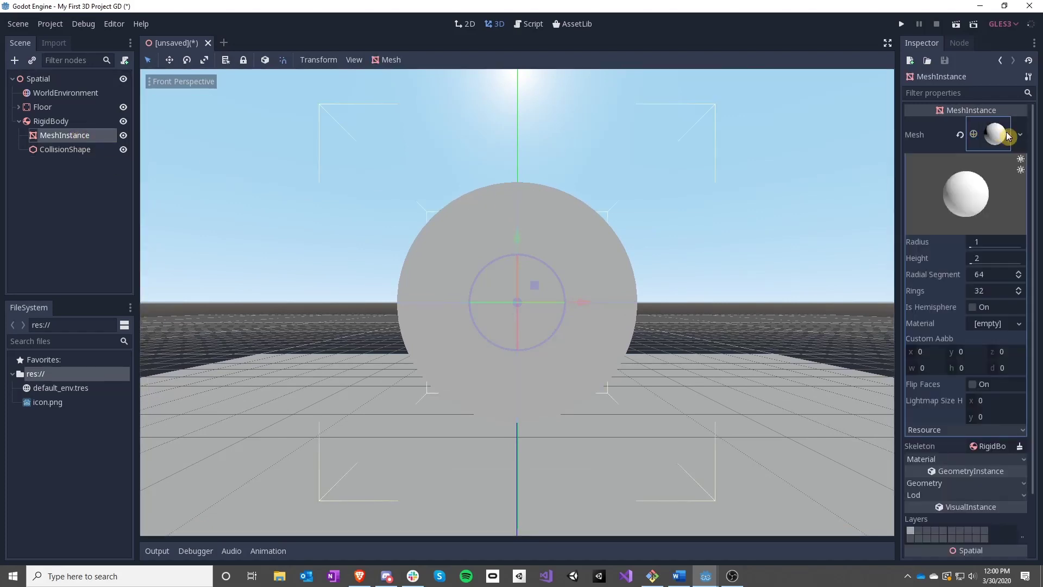
pyautogui.click(987, 261)
pyautogui.press('Return')
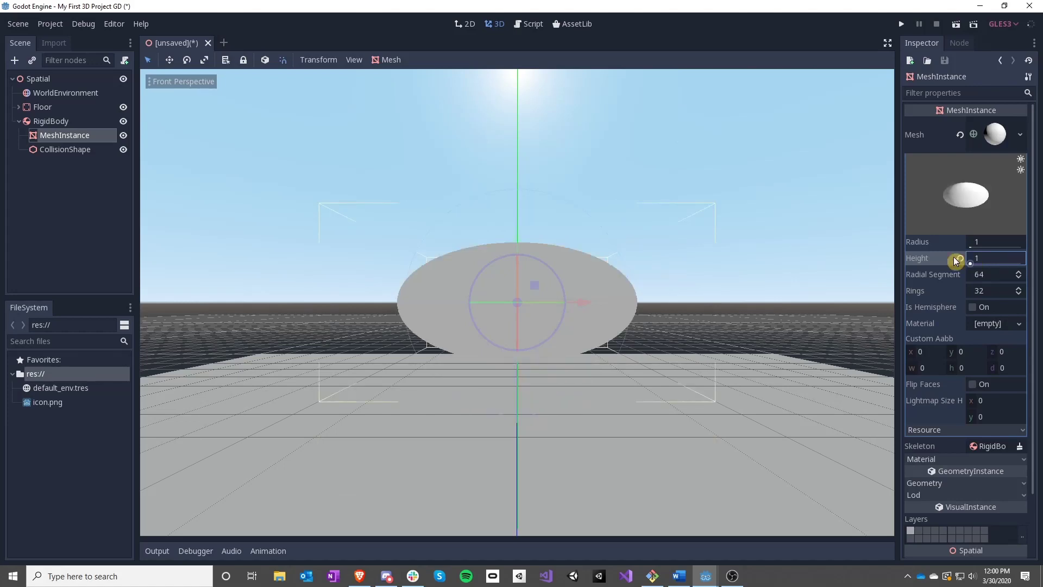
pyautogui.click(960, 258)
# Look at the ball and its collision shape over the floor from the front and from an angled perspective.
pyautogui.scroll(-3, 586, 284)
pyautogui.scroll(2, 582, 301)
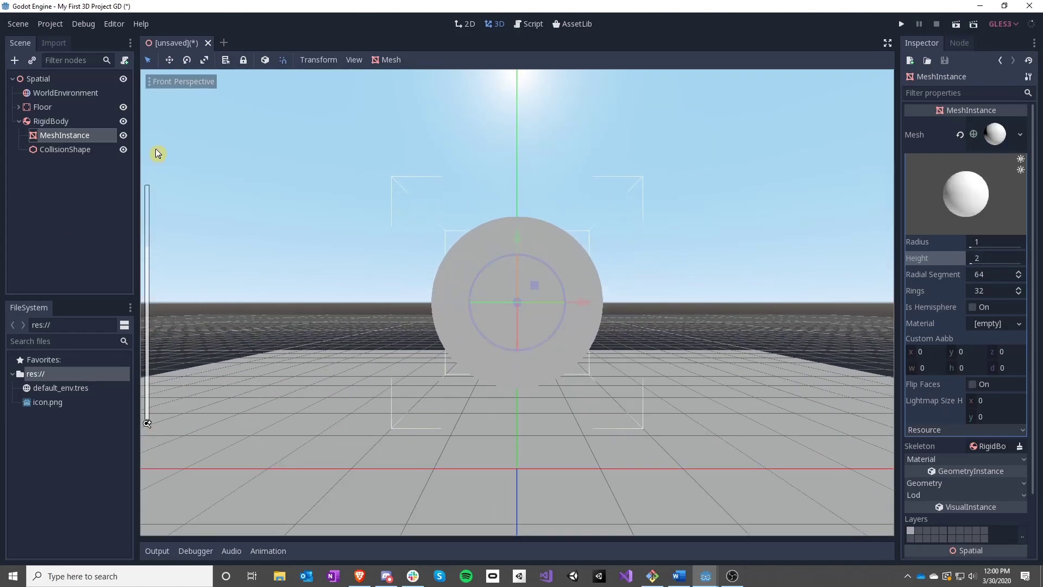
pyautogui.click(63, 150)
pyautogui.click(54, 121)
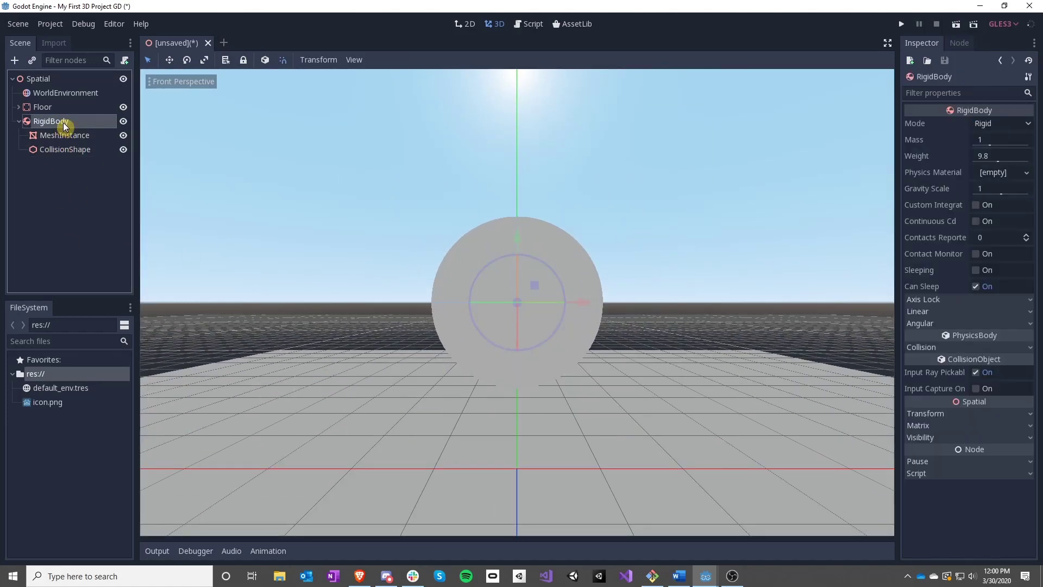
pyautogui.scroll(-3, 473, 332)
pyautogui.click(513, 301)
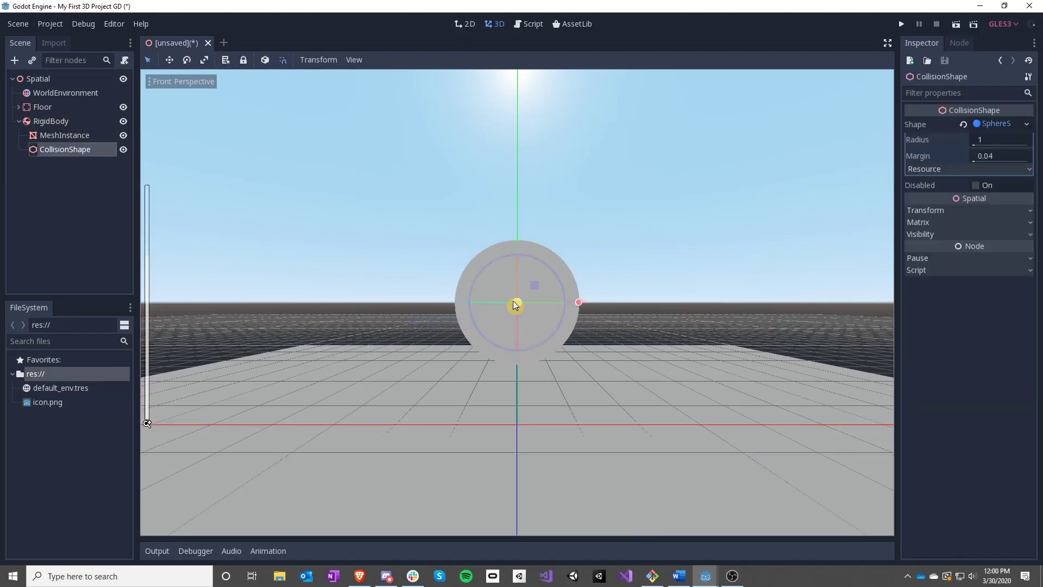
pyautogui.moveTo(513, 300); pyautogui.dragTo(585, 340, button='right')
pyautogui.press('s')
pyautogui.press('w')
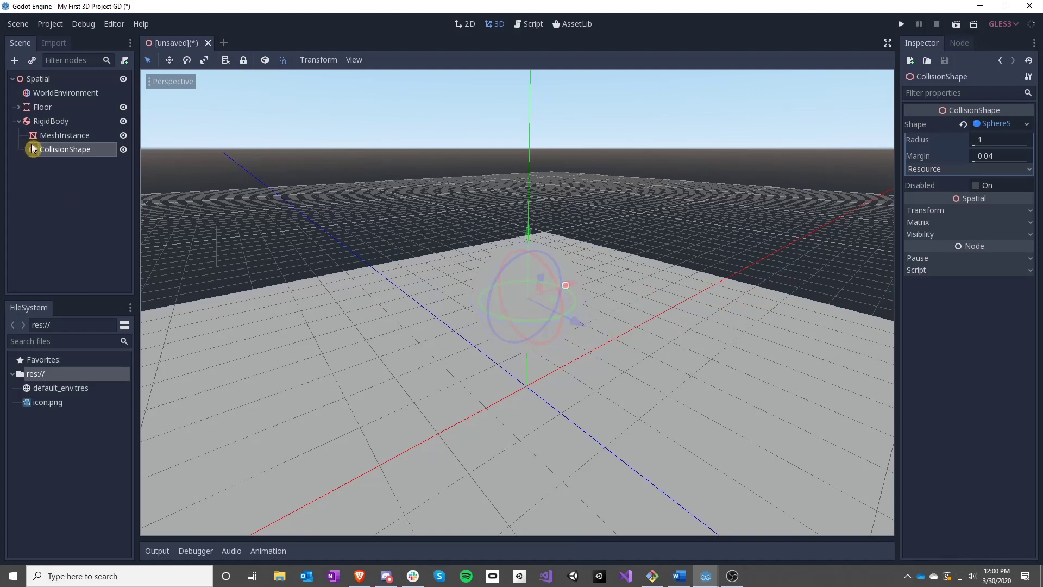
# Assign a new SpatialMaterial to the ball's SphereMesh and open the material for editing.
pyautogui.click(46, 135)
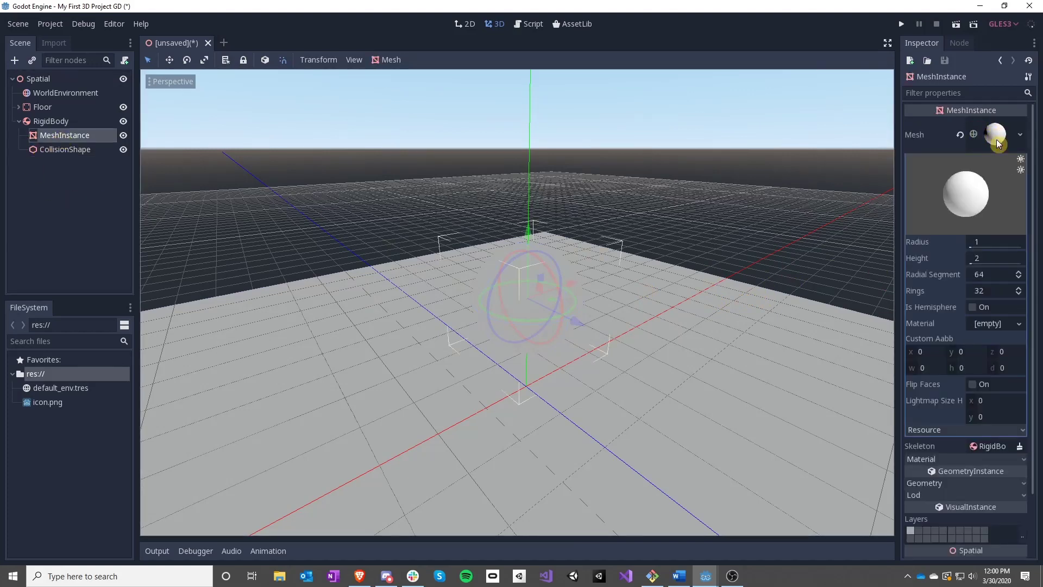
pyautogui.click(1000, 325)
pyautogui.click(986, 336)
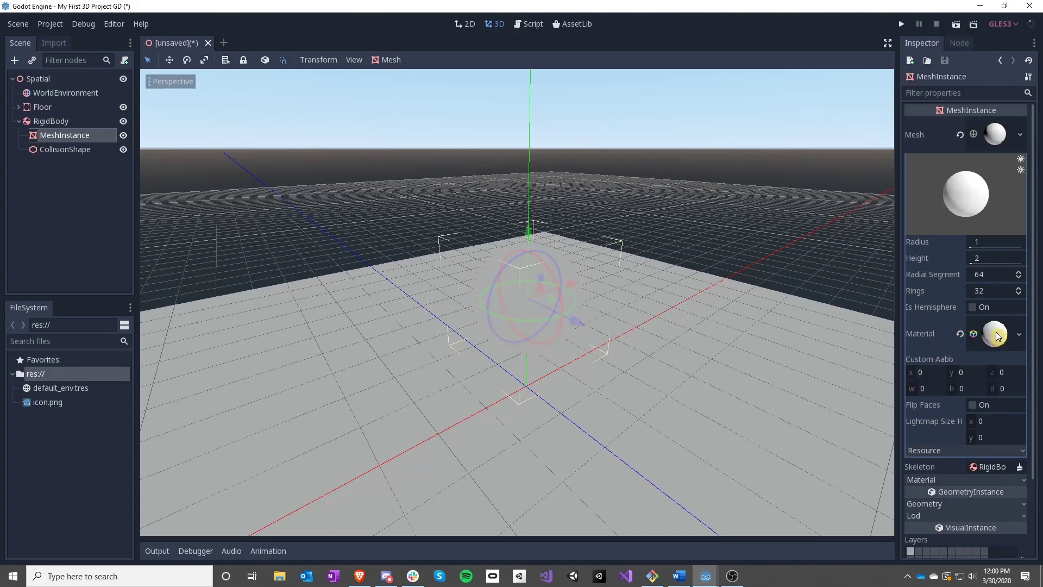
pyautogui.click(994, 334)
# Set the albedo color of the ball's material to green, 52c160.
pyautogui.click(923, 240)
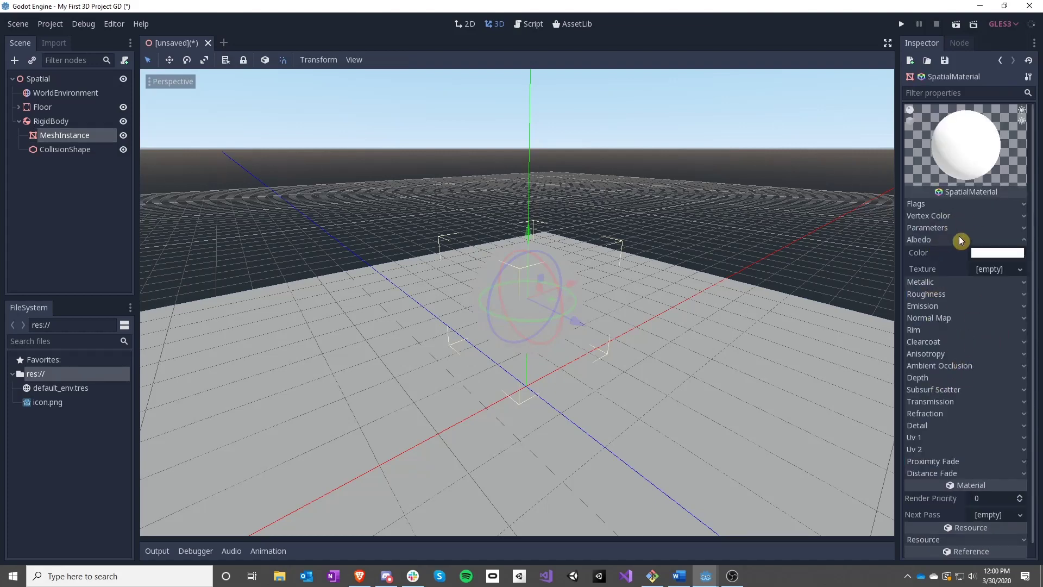
pyautogui.click(987, 252)
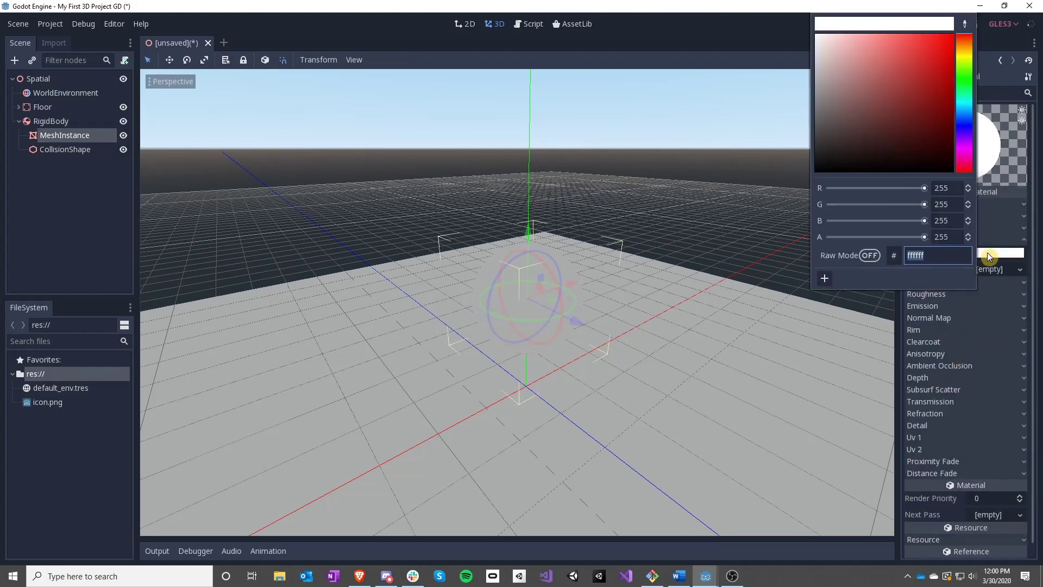
pyautogui.click(966, 83)
pyautogui.moveTo(908, 78)
pyautogui.mouseDown()
pyautogui.moveTo(916, 55)
pyautogui.moveTo(905, 50)
pyautogui.moveTo(902, 73)
pyautogui.moveTo(894, 67)
pyautogui.mouseUp()
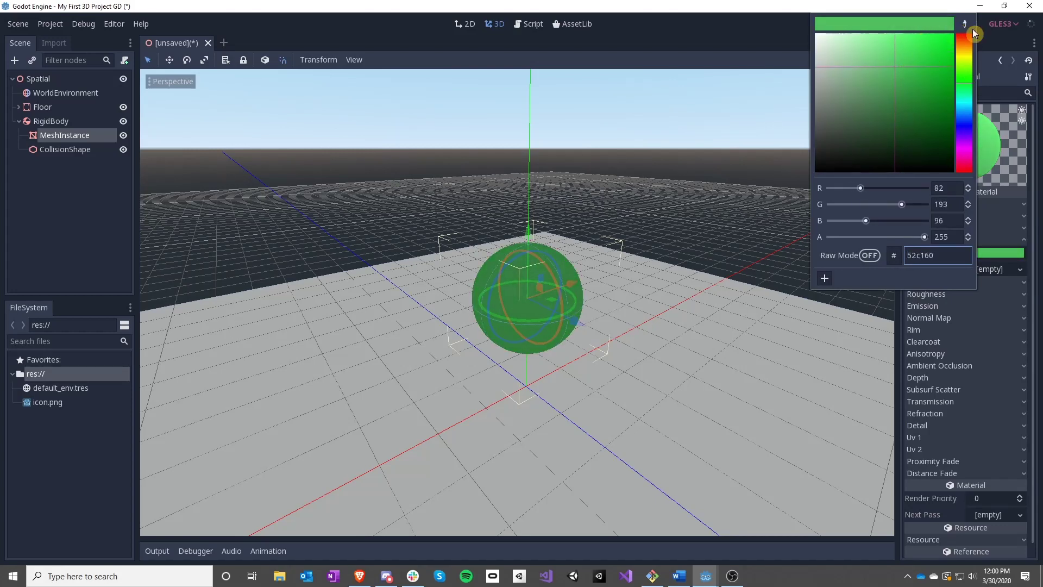
# Set the roughness of the ball's material to 0.2.
pyautogui.click(945, 342)
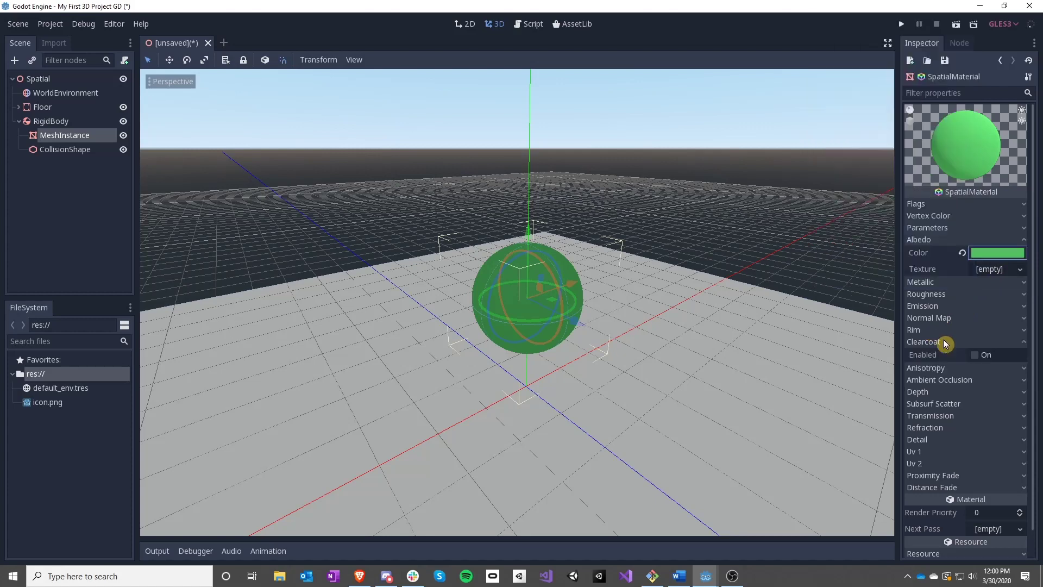
pyautogui.click(942, 342)
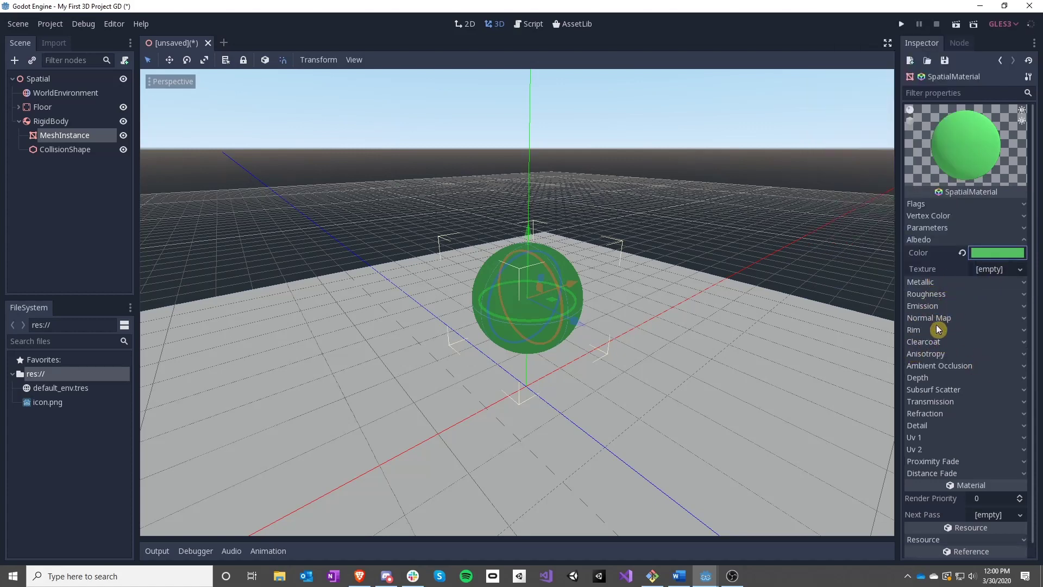
pyautogui.click(932, 298)
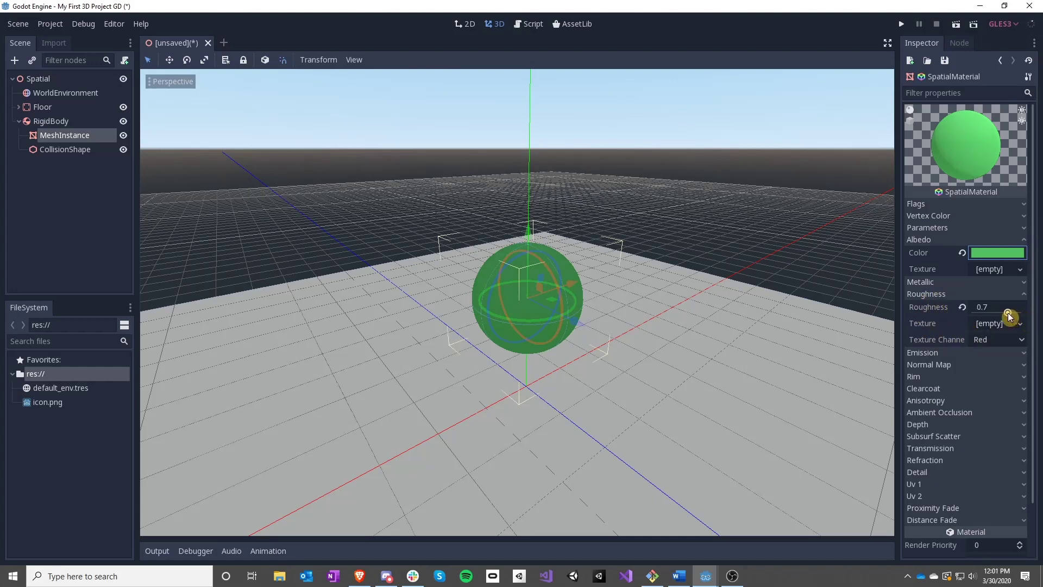
pyautogui.click(977, 313)
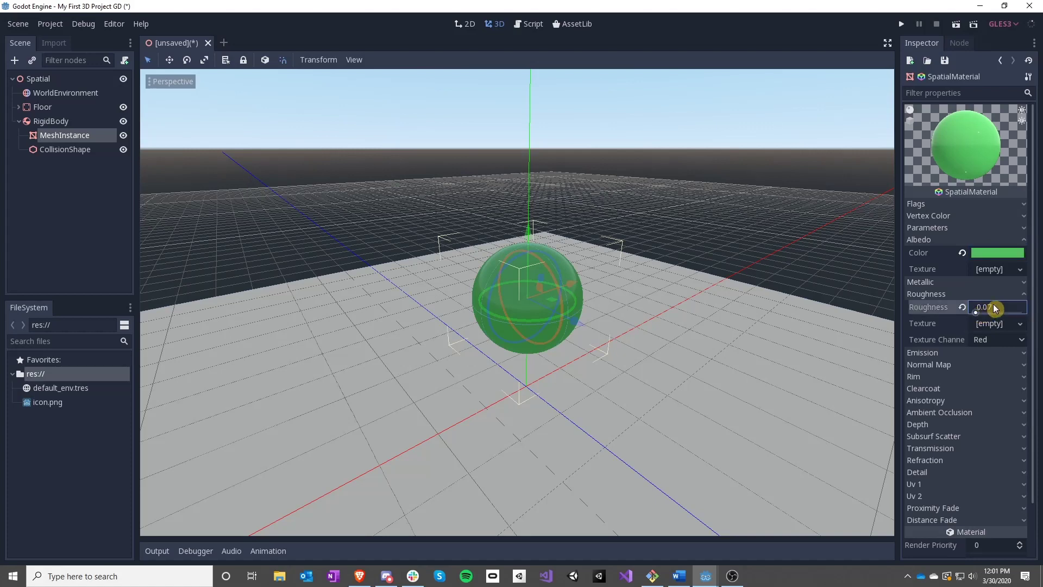
# Set the metallic value of the ball's material to 0.8.
pyautogui.click(926, 282)
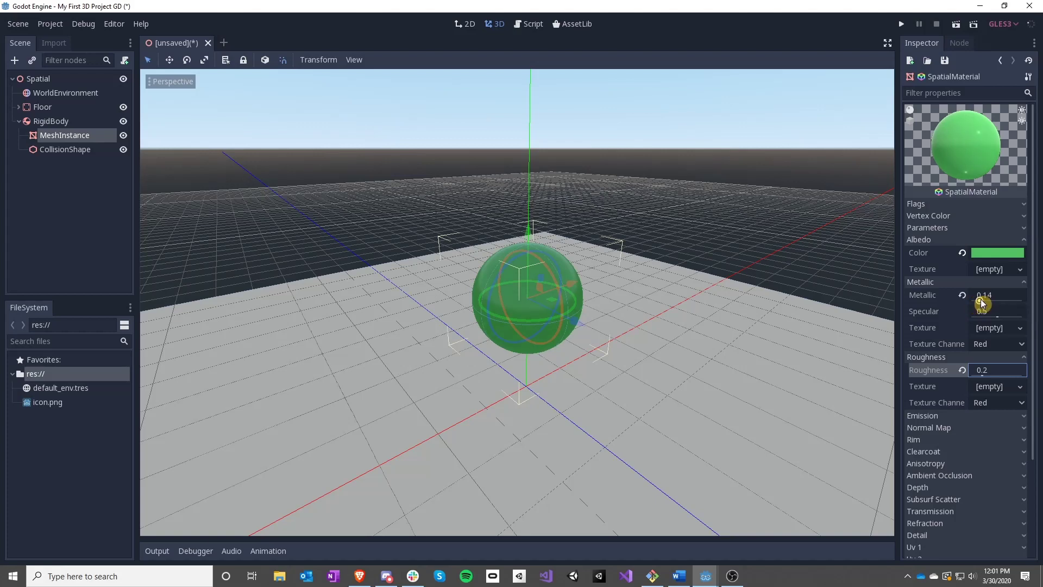
pyautogui.moveTo(994, 303); pyautogui.dragTo(1007, 303)
pyautogui.click(1009, 303)
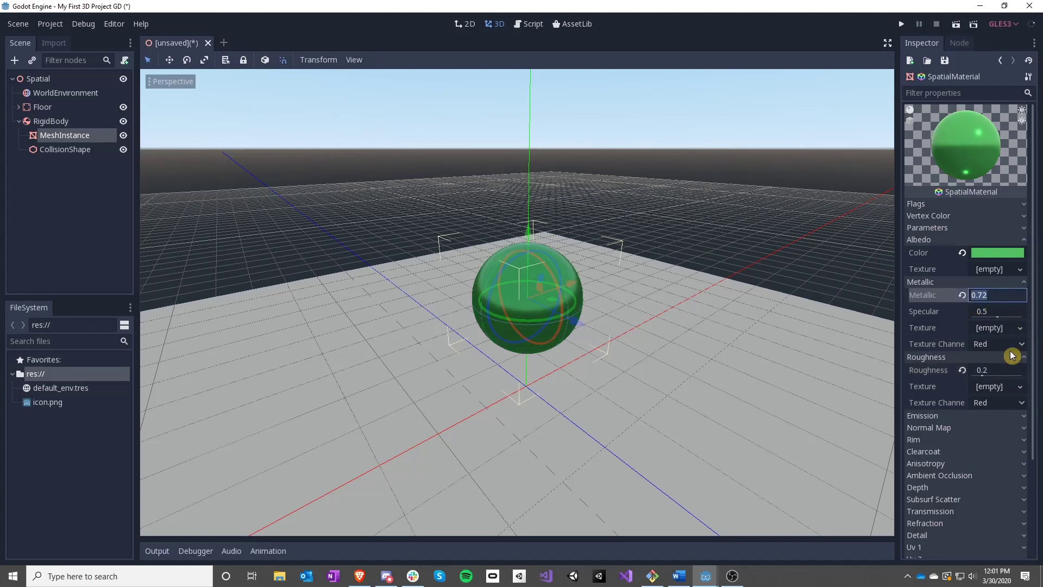
pyautogui.write('.8')
pyautogui.press('Return')
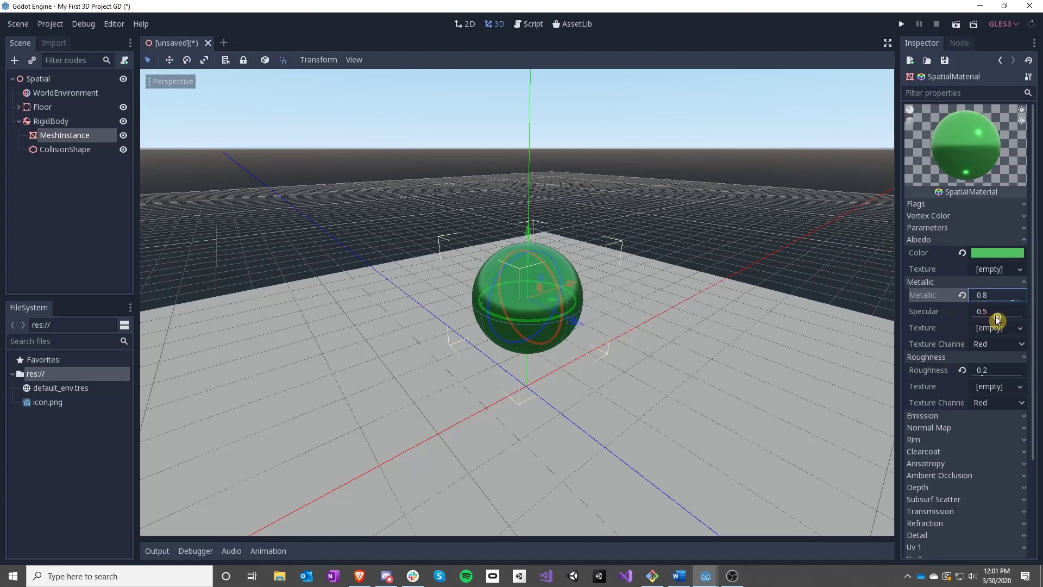
# Try a lower specular value for the ball's material, undo it, and collapse the material's expanded property sections.
pyautogui.moveTo(997, 321); pyautogui.dragTo(974, 329)
pyautogui.hotkey('ctrl', 'z')
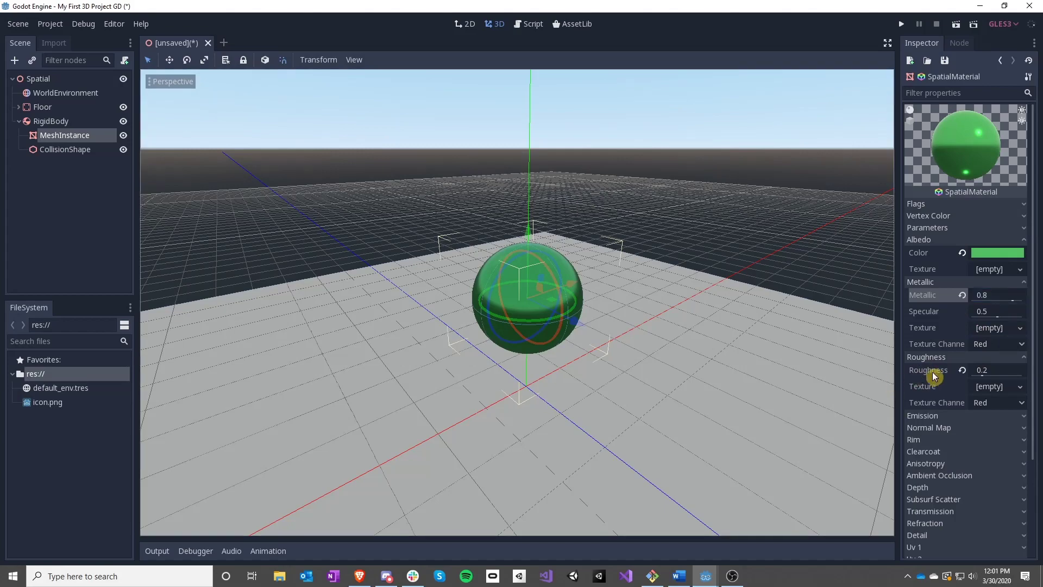
pyautogui.click(951, 282)
pyautogui.click(942, 294)
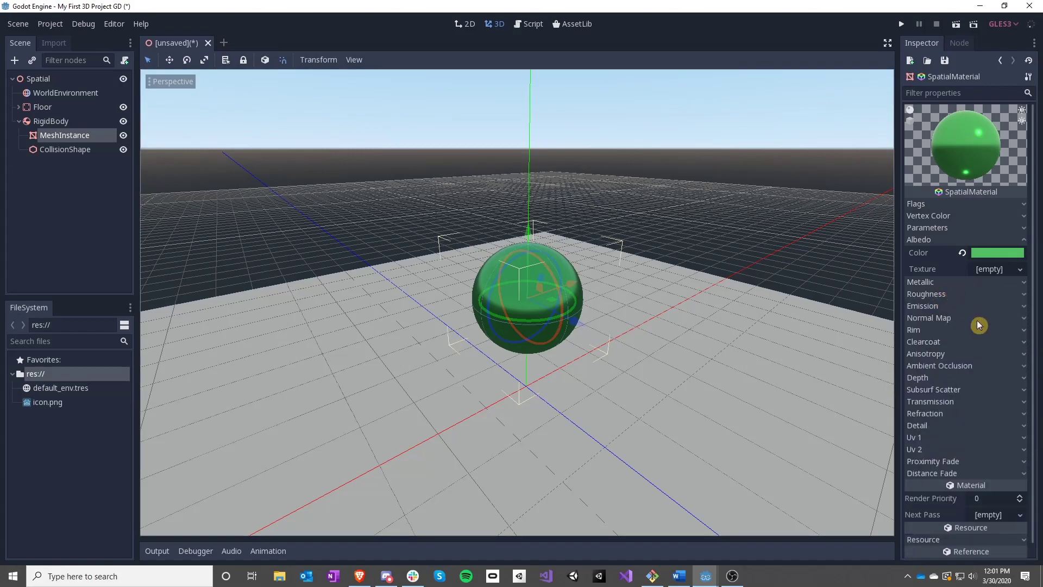
pyautogui.click(925, 239)
# Examine the metallic green ball's shading from several angles and clear the node selection.
pyautogui.moveTo(643, 343); pyautogui.dragTo(625, 353, button='middle')
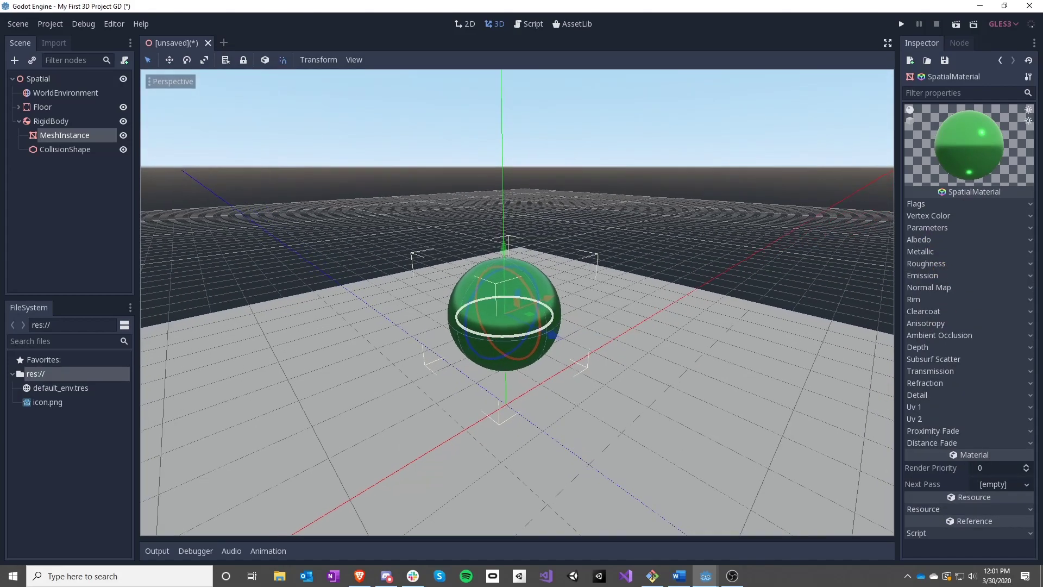
pyautogui.press('w')
pyautogui.moveTo(625, 353); pyautogui.dragTo(538, 279, button='right')
pyautogui.press('s')
pyautogui.press('w')
pyautogui.press('s')
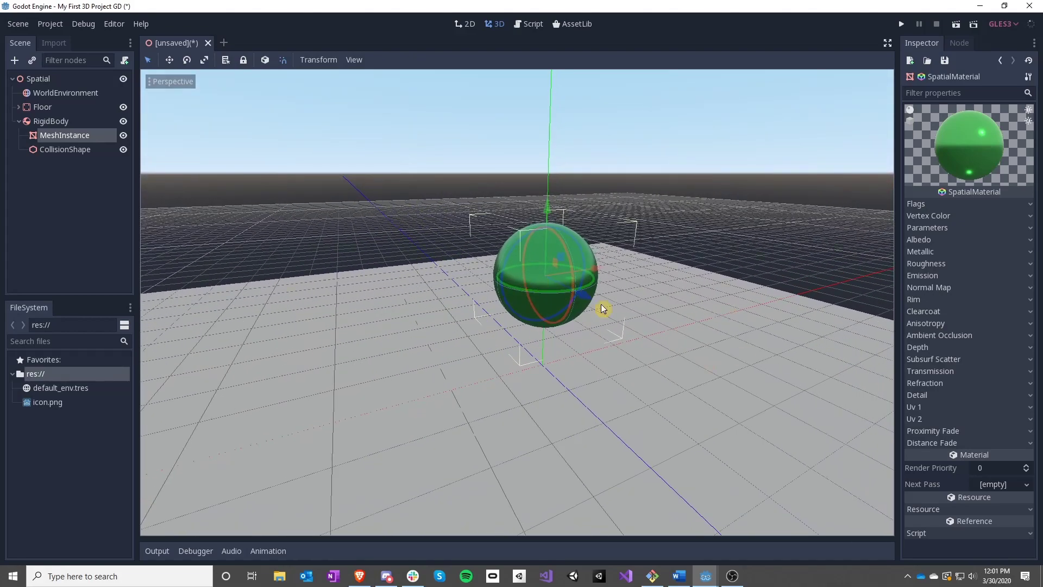
pyautogui.moveTo(654, 345); pyautogui.dragTo(629, 364, button='right')
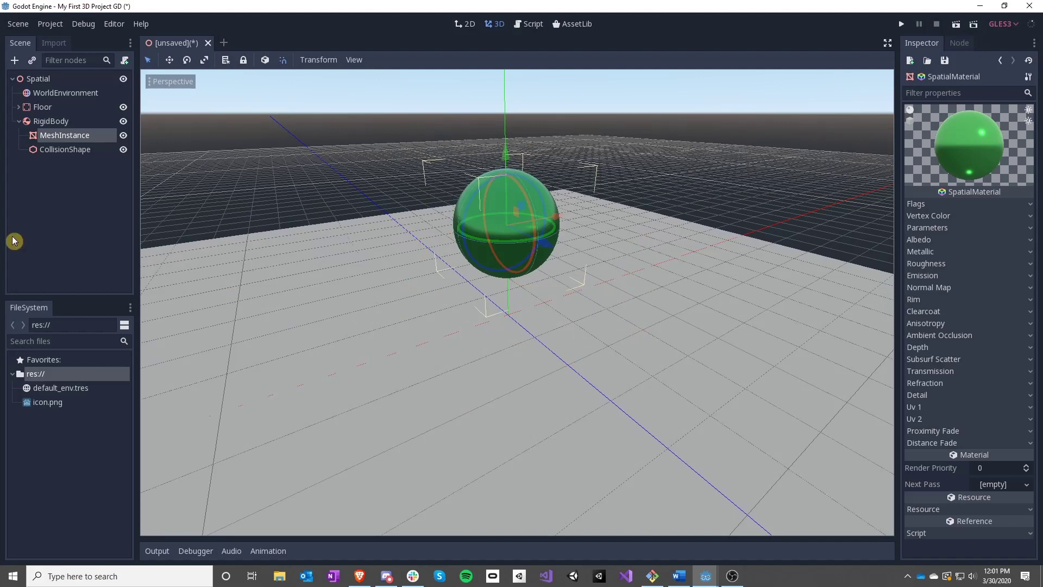
pyautogui.click(67, 212)
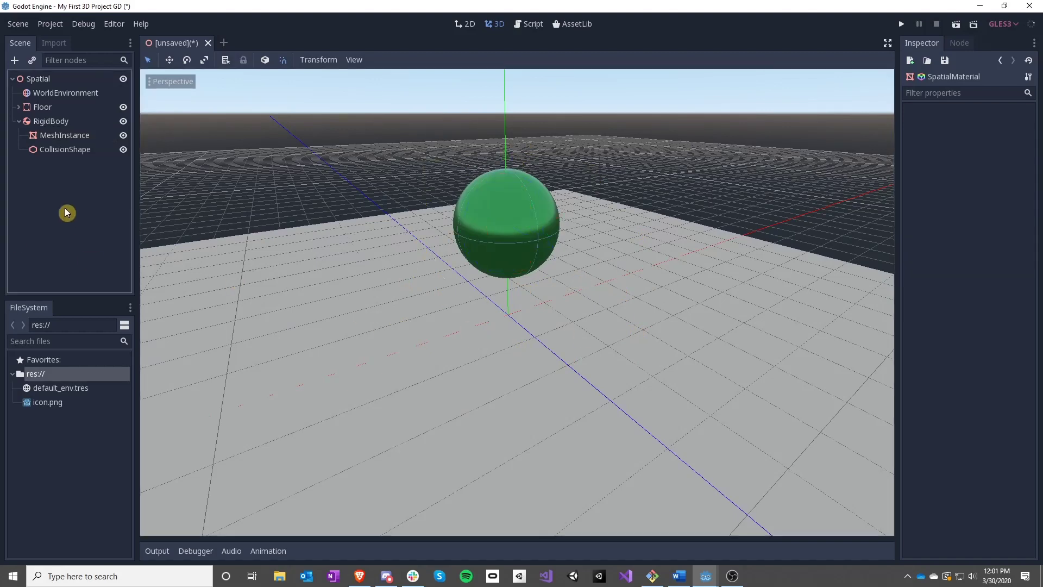
# Rename the RigidBody node as Ball and collapse its children in the scene tree.
pyautogui.doubleClick(33, 121)
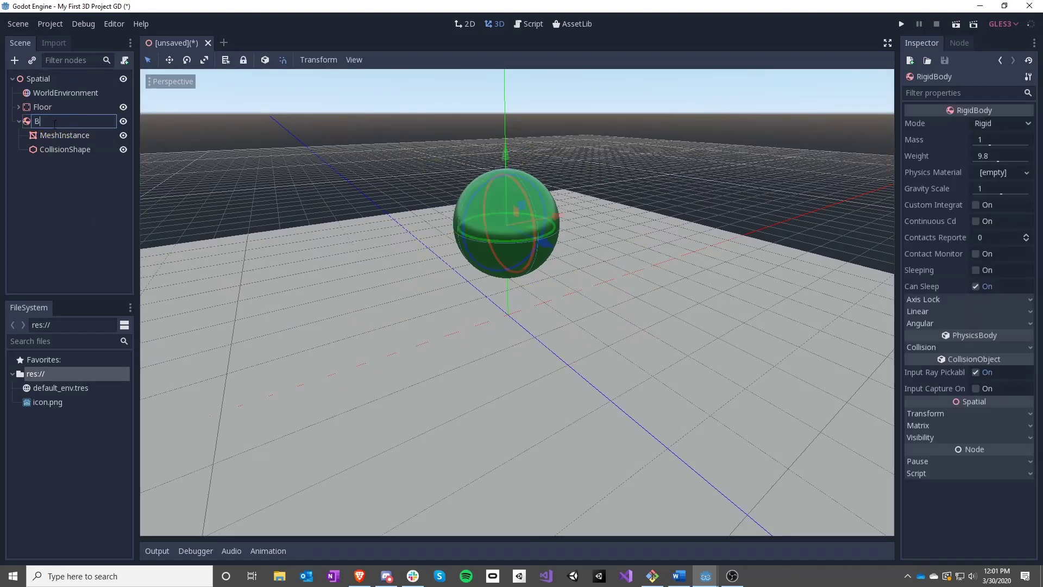
pyautogui.write('Ball')
pyautogui.press('Return')
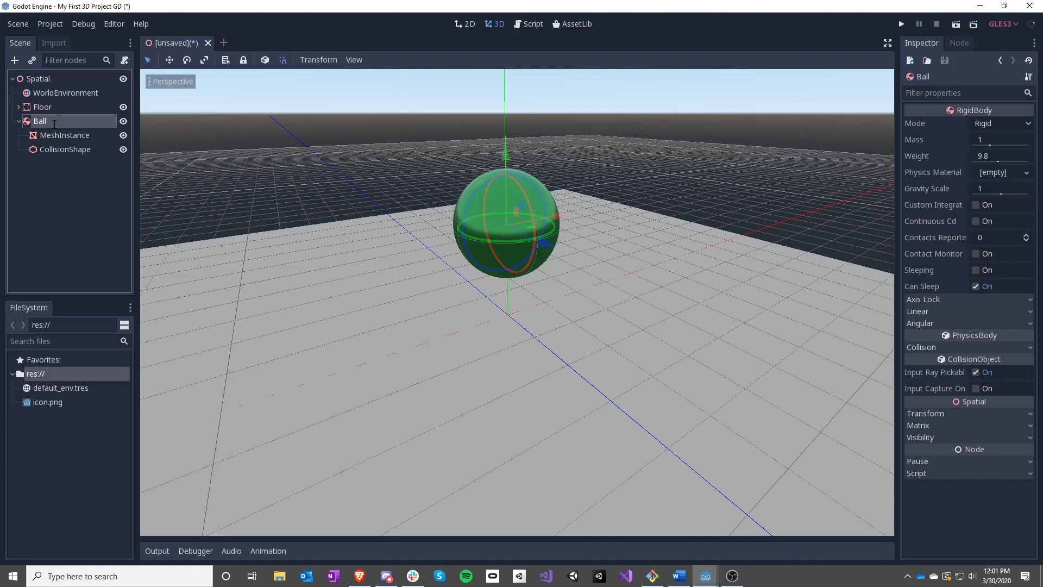
pyautogui.click(20, 122)
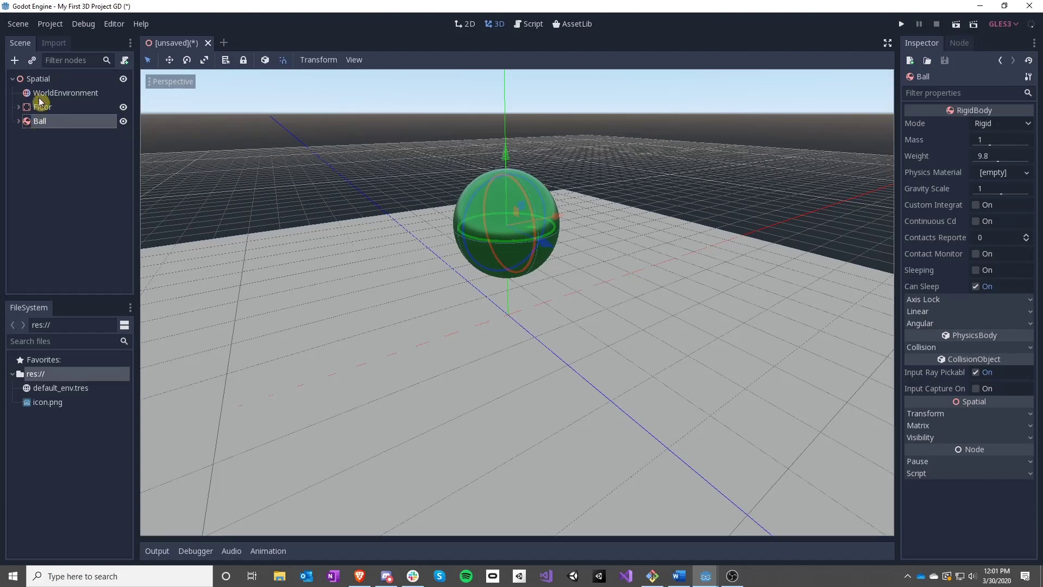
# Add a DirectionalLight node as a child of the root Spatial node.
pyautogui.click(38, 79)
pyautogui.rightClick(39, 80)
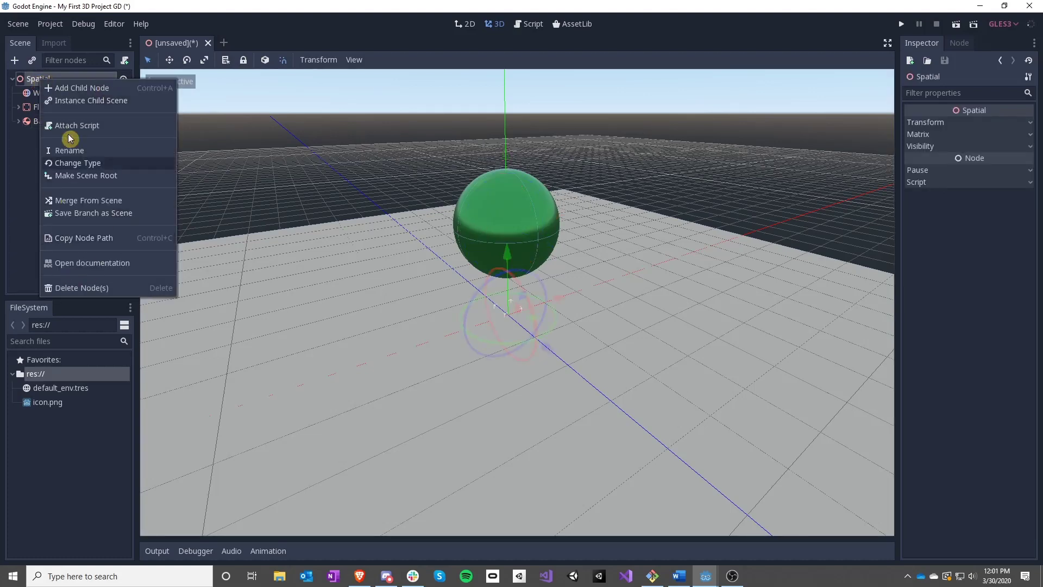
pyautogui.click(93, 88)
pyautogui.write('light')
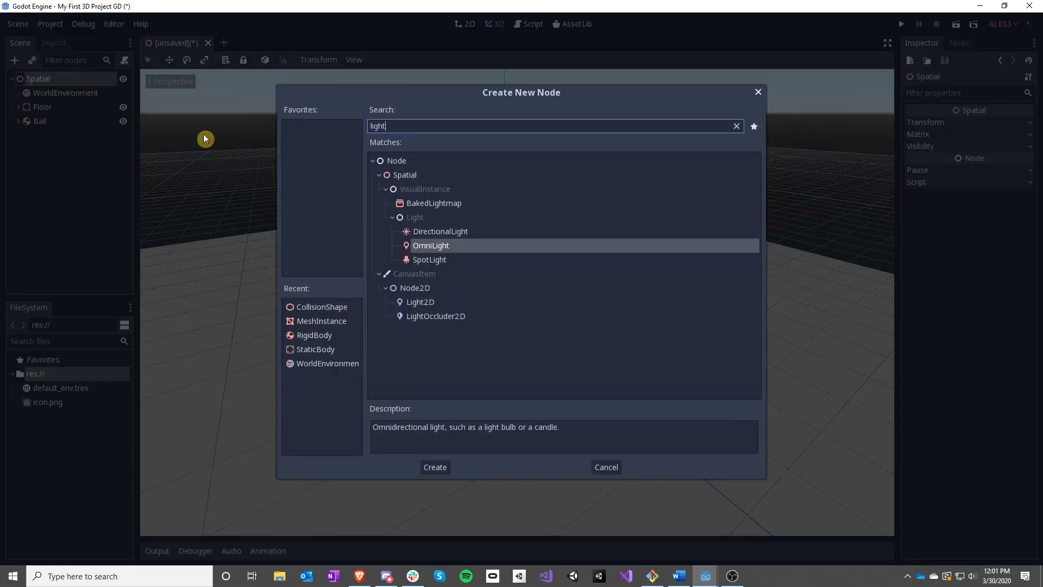
pyautogui.click(461, 233)
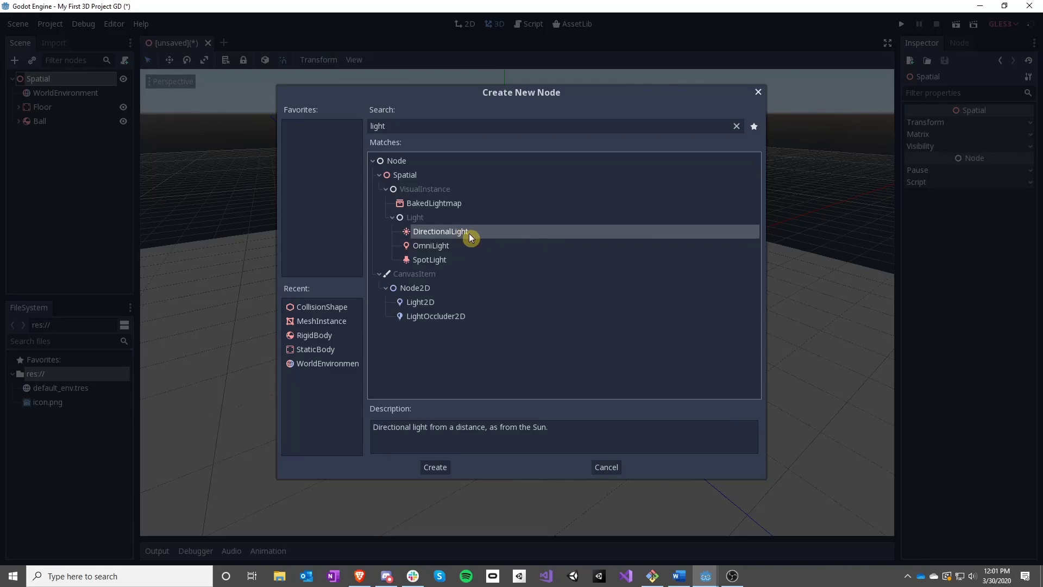
pyautogui.doubleClick(469, 234)
# Move the directional light up above the ball and away from it along the Z axis.
pyautogui.moveTo(469, 233); pyautogui.dragTo(533, 286, button='right')
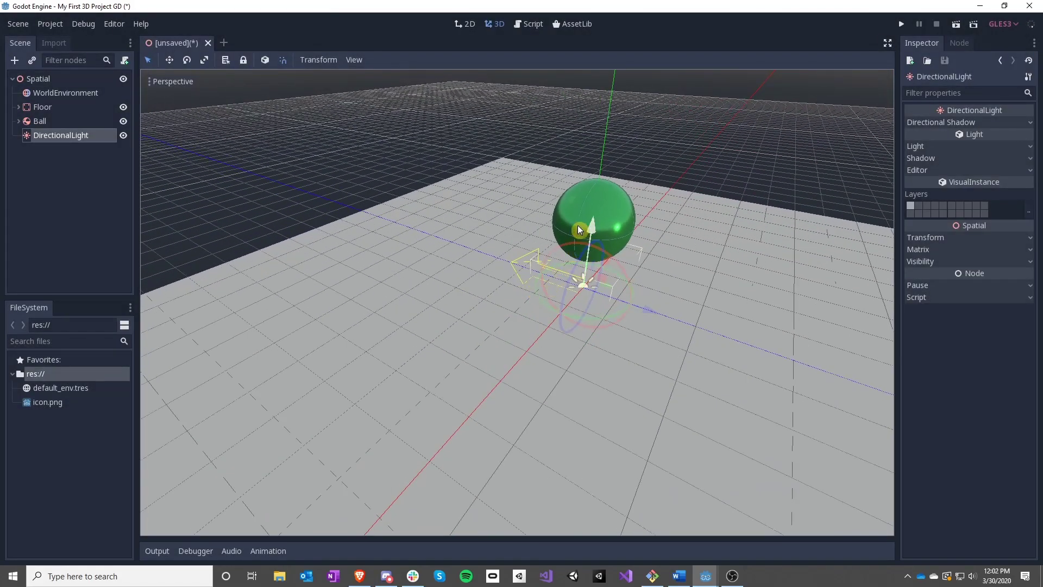
pyautogui.moveTo(578, 225); pyautogui.dragTo(613, 81)
pyautogui.moveTo(705, 274); pyautogui.dragTo(726, 326, button='right')
pyautogui.moveTo(435, 210); pyautogui.dragTo(335, 275, button='right')
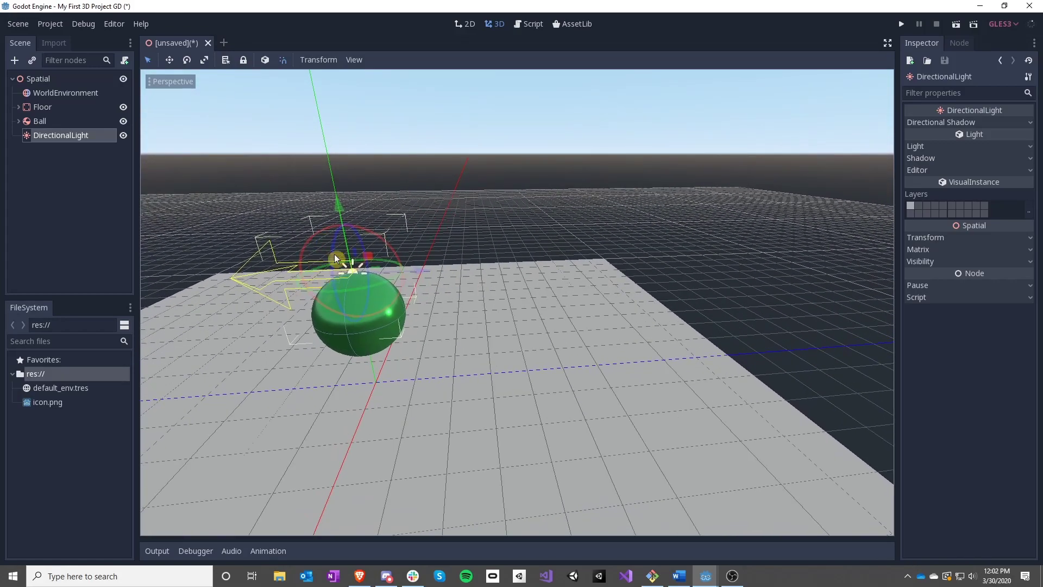
pyautogui.moveTo(338, 206); pyautogui.dragTo(319, 149)
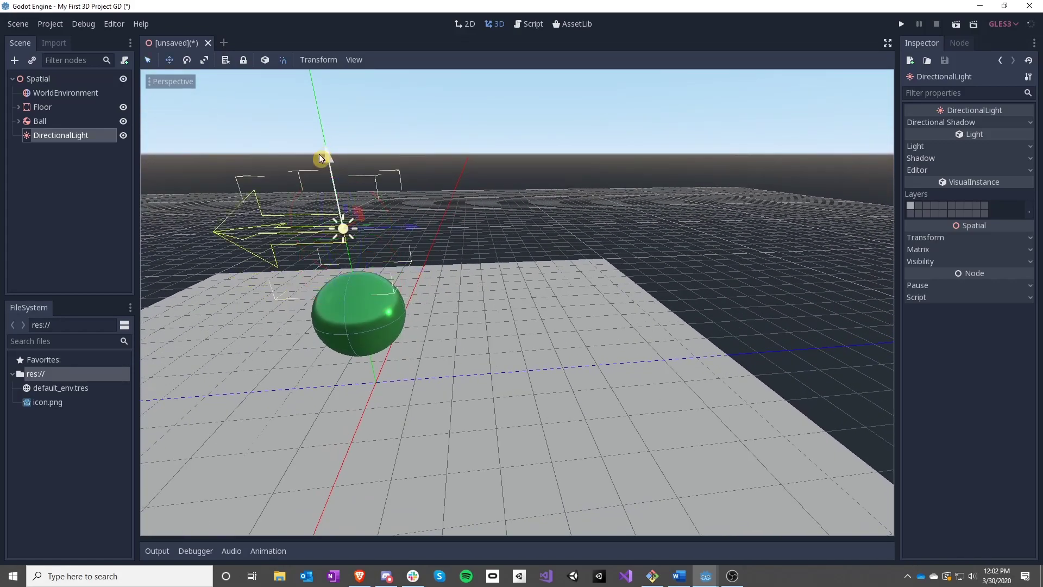
pyautogui.moveTo(408, 228); pyautogui.dragTo(636, 226)
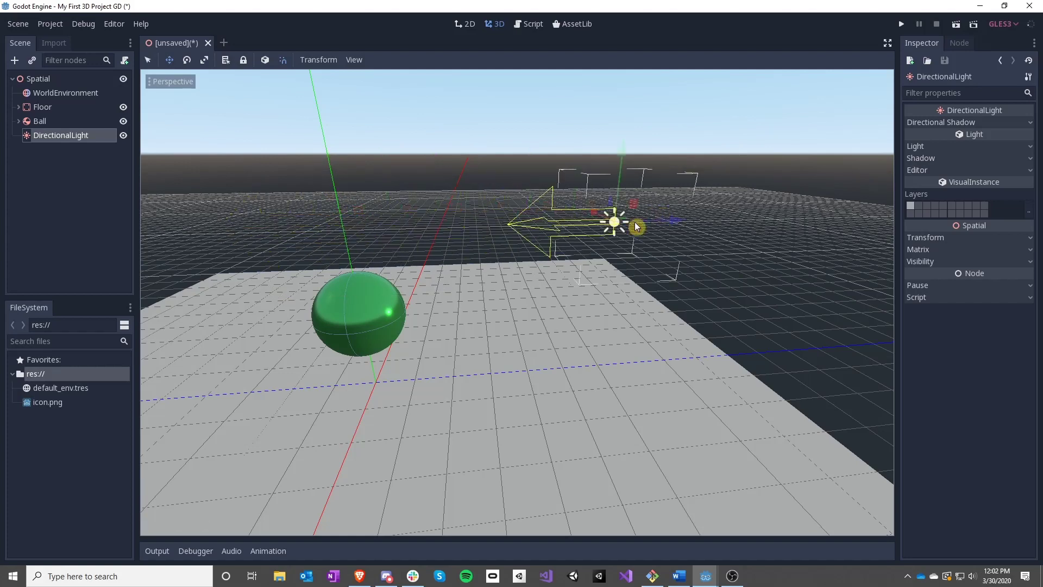
pyautogui.moveTo(623, 156); pyautogui.dragTo(636, 155)
# Show the directional light's Light properties and examine its highlight on the ball up close.
pyautogui.click(930, 147)
pyautogui.moveTo(598, 305); pyautogui.dragTo(522, 294, button='right')
pyautogui.press('w')
pyautogui.press('s')
pyautogui.press('w')
pyautogui.press('s')
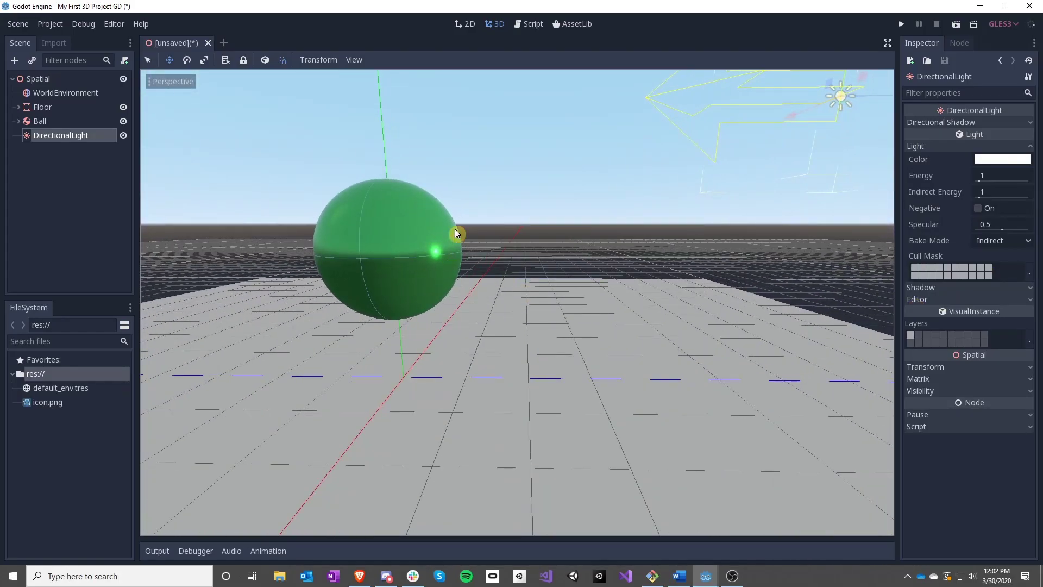
# Rotate the directional light about -145 degrees around its X axis so that it points down toward the floor.
pyautogui.press('s')
pyautogui.moveTo(623, 262); pyautogui.dragTo(696, 283, button='right')
pyautogui.moveTo(517, 302); pyautogui.dragTo(683, 473, button='right')
pyautogui.press('s')
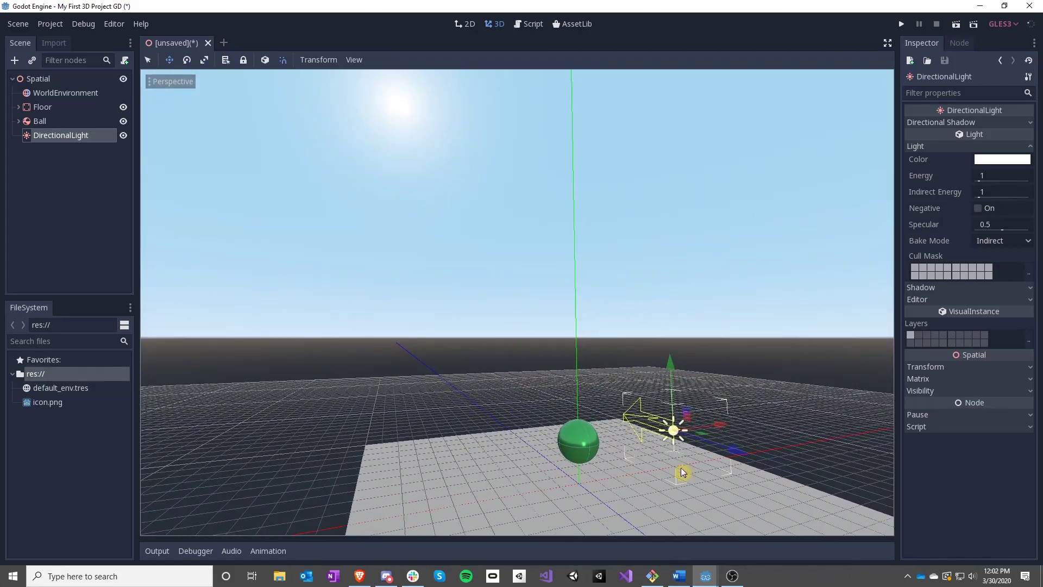
pyautogui.press('e')
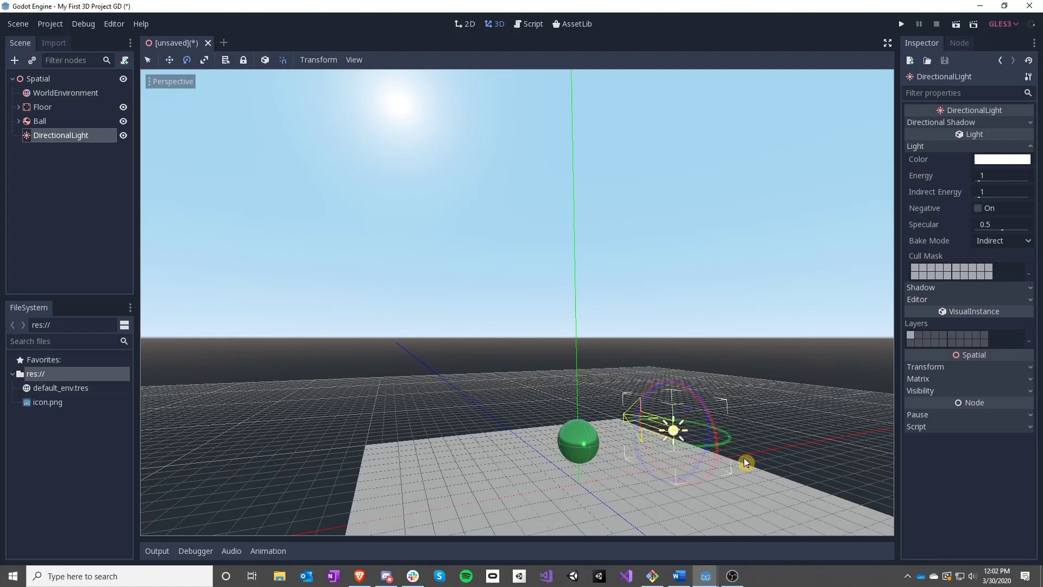
pyautogui.moveTo(711, 422); pyautogui.dragTo(545, 365)
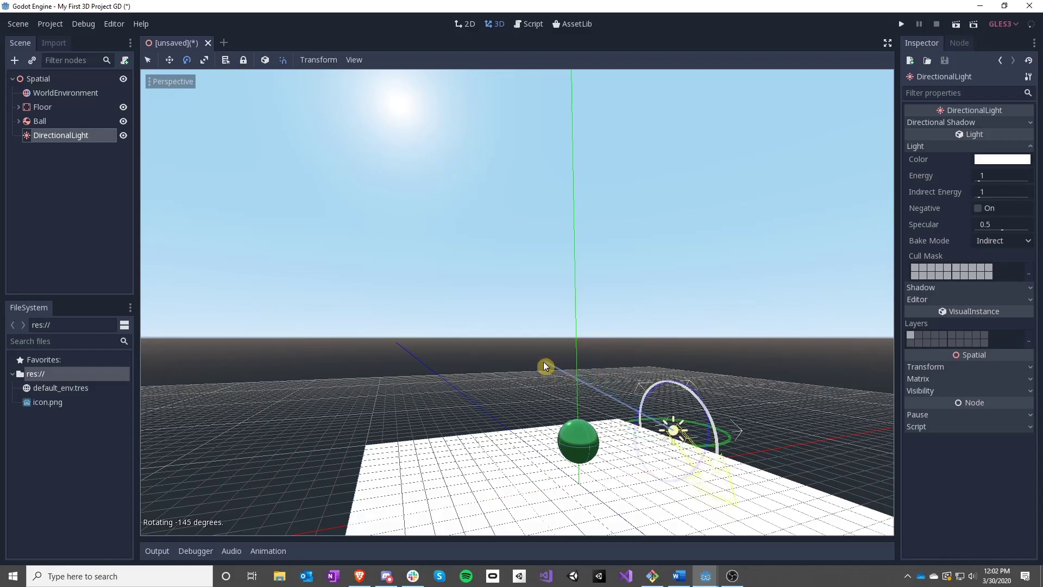
pyautogui.moveTo(545, 366); pyautogui.dragTo(489, 375, button='middle')
pyautogui.moveTo(330, 368); pyautogui.dragTo(338, 371)
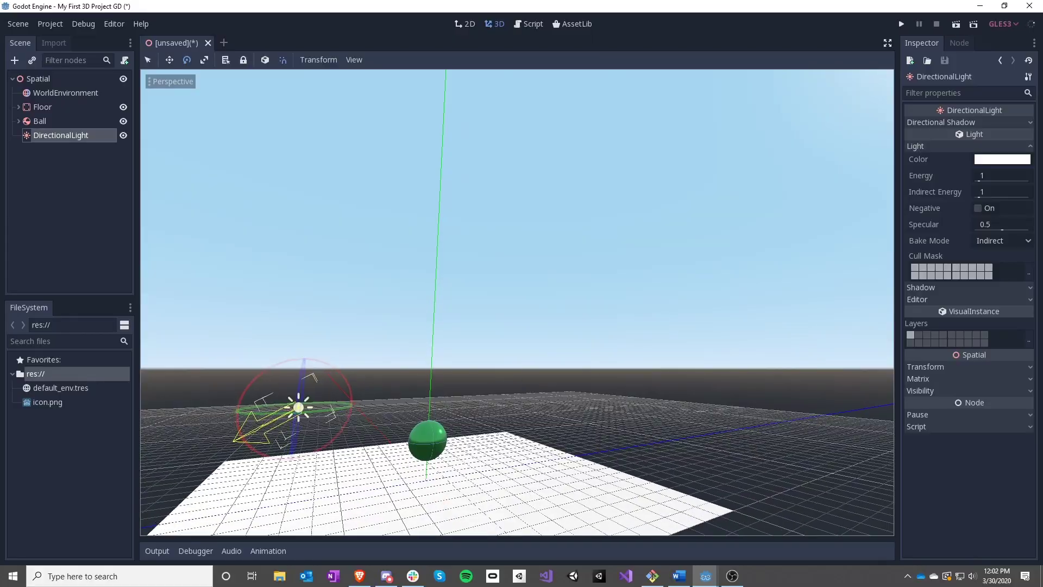
pyautogui.moveTo(338, 371); pyautogui.dragTo(527, 358, button='right')
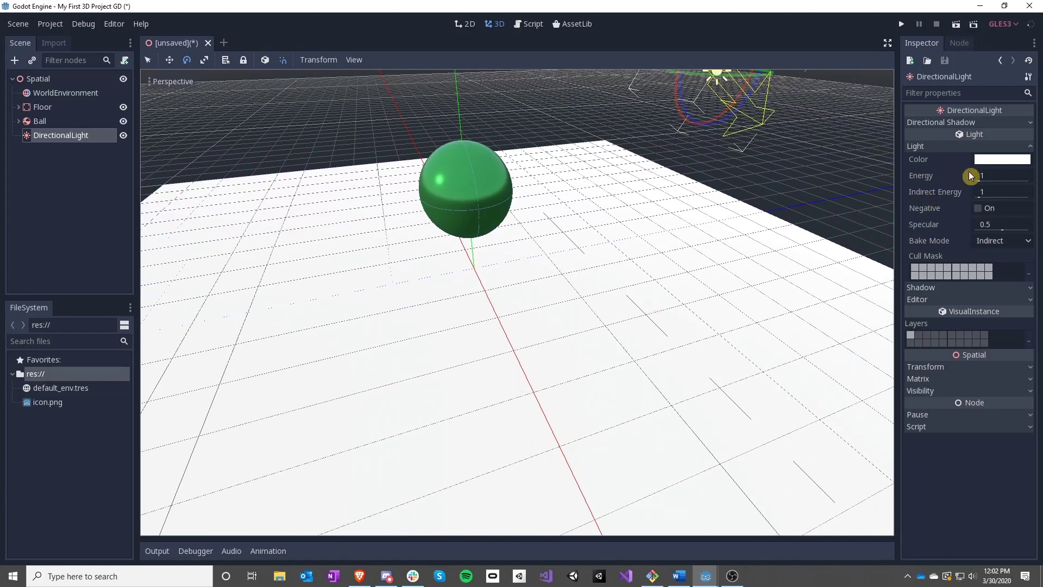
# Try yellow and blue (6c85e5) colors for the directional light and return its color to white (ffffff).
pyautogui.click(1021, 160)
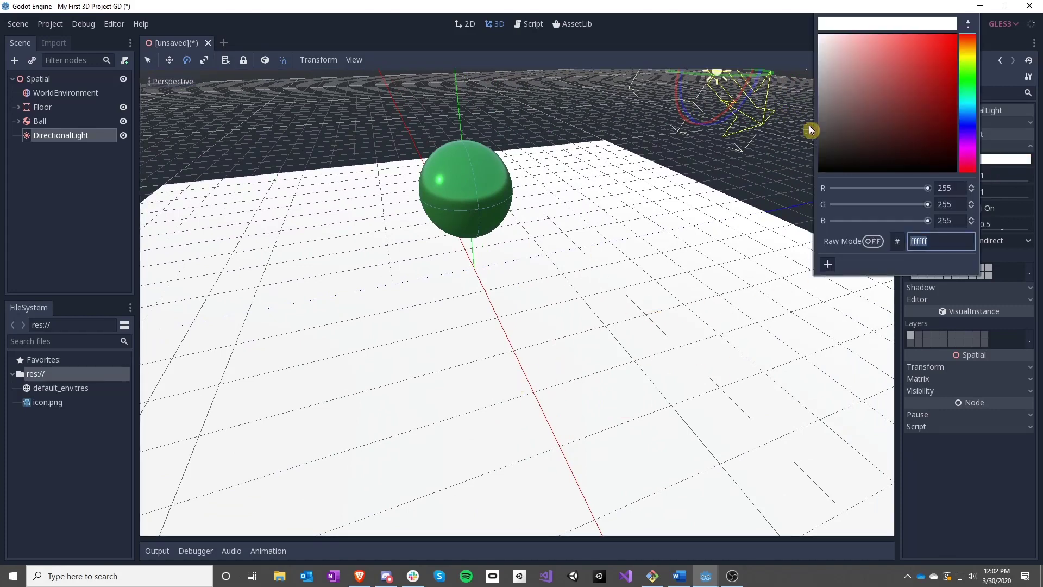
pyautogui.click(966, 57)
pyautogui.moveTo(827, 36)
pyautogui.mouseDown()
pyautogui.moveTo(849, 34)
pyautogui.moveTo(818, 32)
pyautogui.mouseUp()
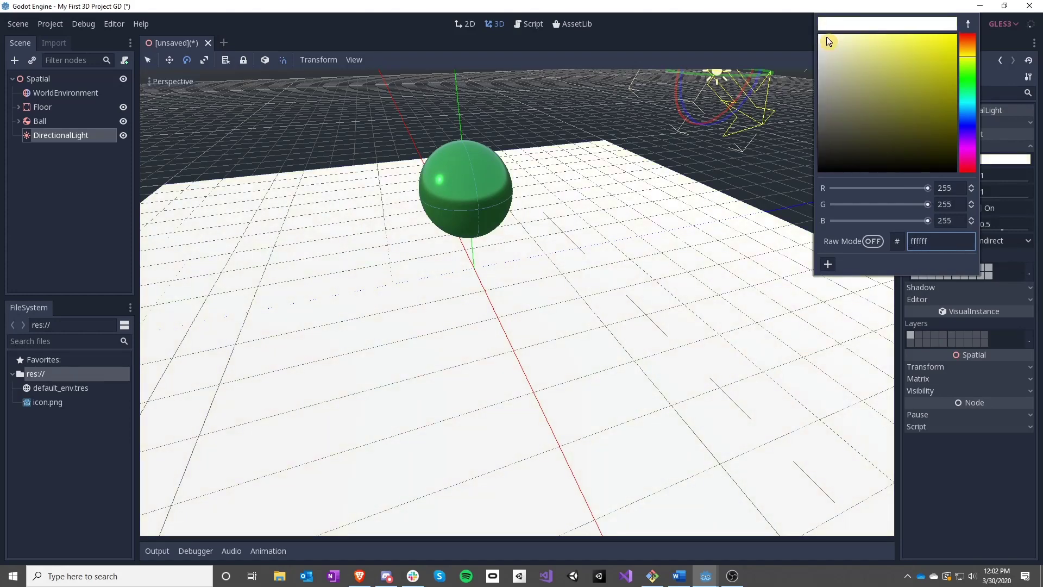
pyautogui.click(966, 126)
pyautogui.click(891, 47)
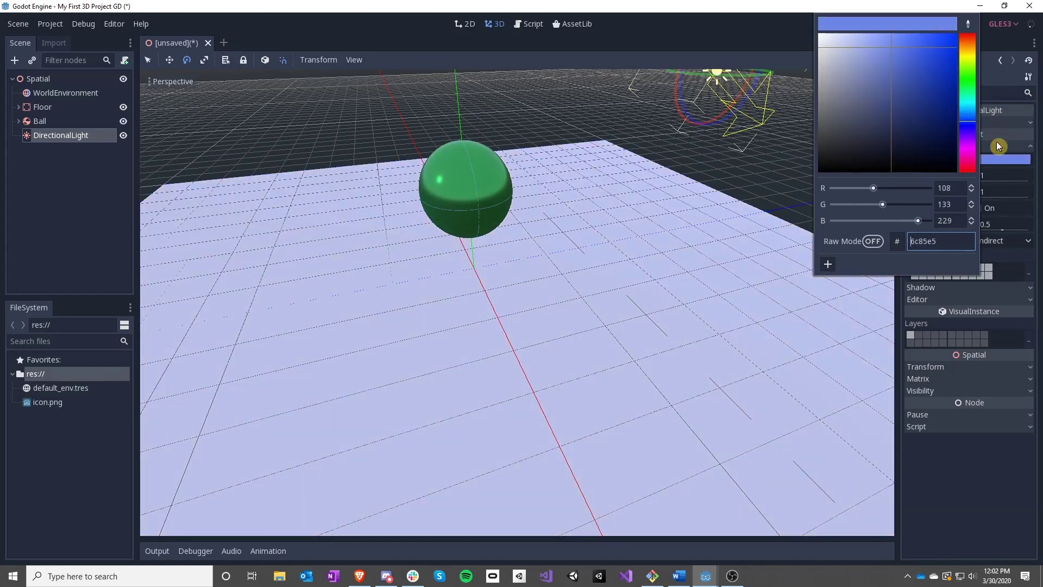
pyautogui.moveTo(969, 102)
pyautogui.mouseDown()
pyautogui.moveTo(970, 62)
pyautogui.moveTo(970, 165)
pyautogui.moveTo(967, 32)
pyautogui.mouseUp()
pyautogui.moveTo(901, 42); pyautogui.dragTo(778, 21)
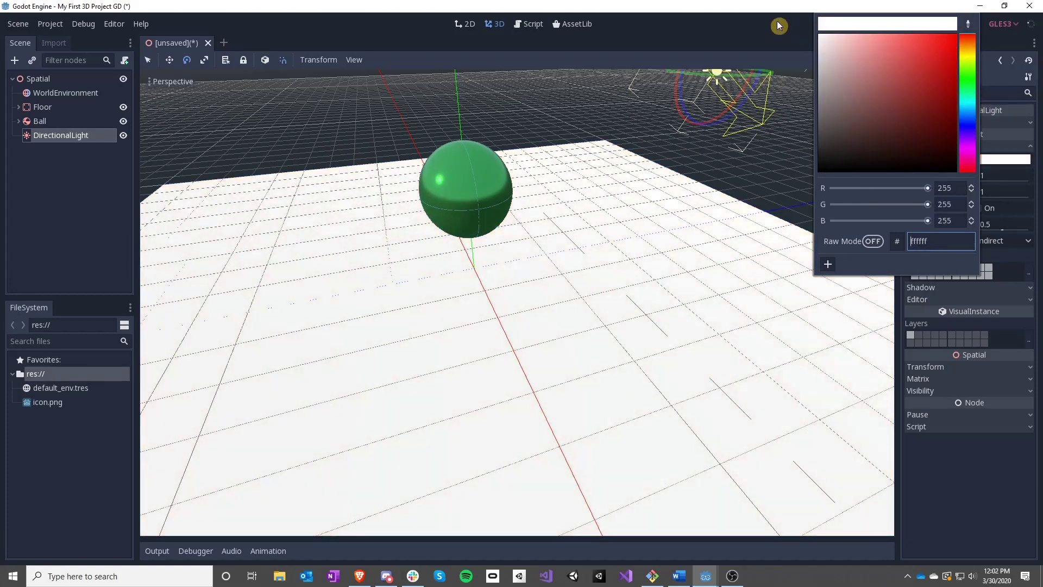
pyautogui.click(969, 458)
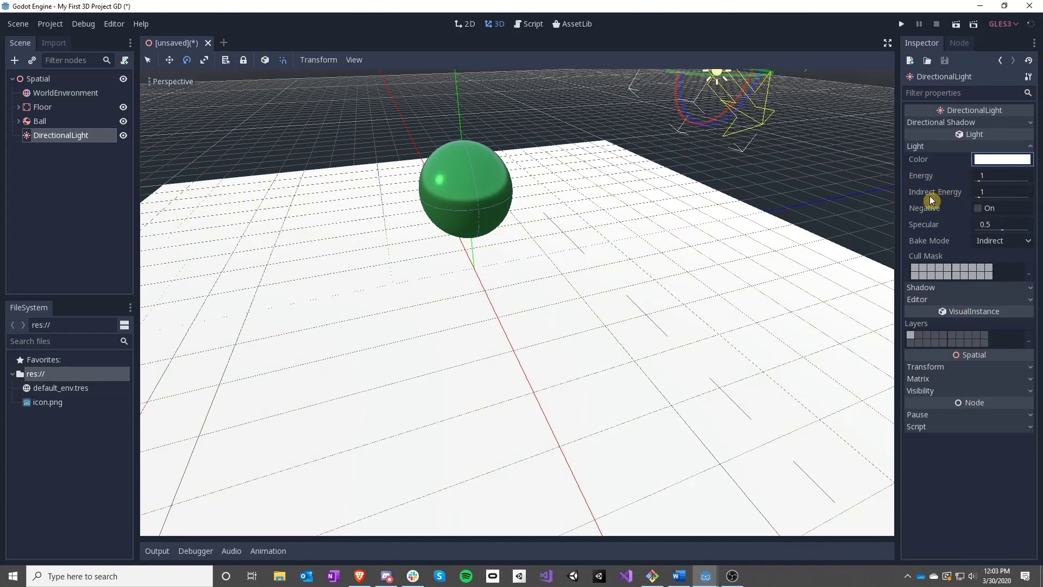
# Review the scene from several angles, going through the WorldEnvironment, Floor, Ball and DirectionalLight nodes.
pyautogui.moveTo(574, 217); pyautogui.dragTo(521, 293, button='right')
pyautogui.press('s')
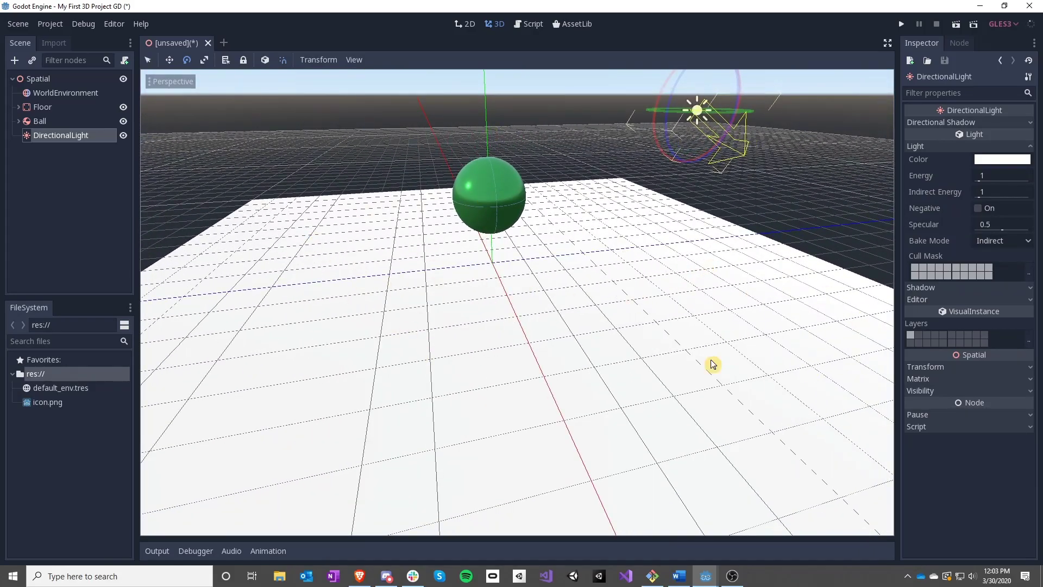
pyautogui.moveTo(654, 270)
pyautogui.mouseDown()
pyautogui.moveTo(654, 337)
pyautogui.moveTo(655, 274)
pyautogui.moveTo(644, 272)
pyautogui.mouseUp()
pyautogui.press('s')
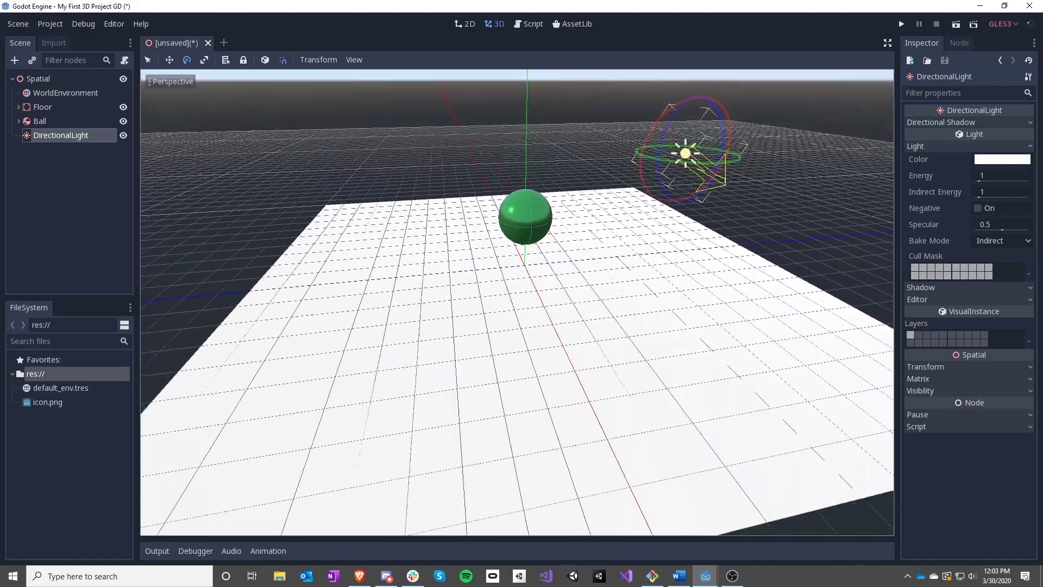
pyautogui.moveTo(521, 293); pyautogui.dragTo(526, 293, button='right')
pyautogui.click(66, 93)
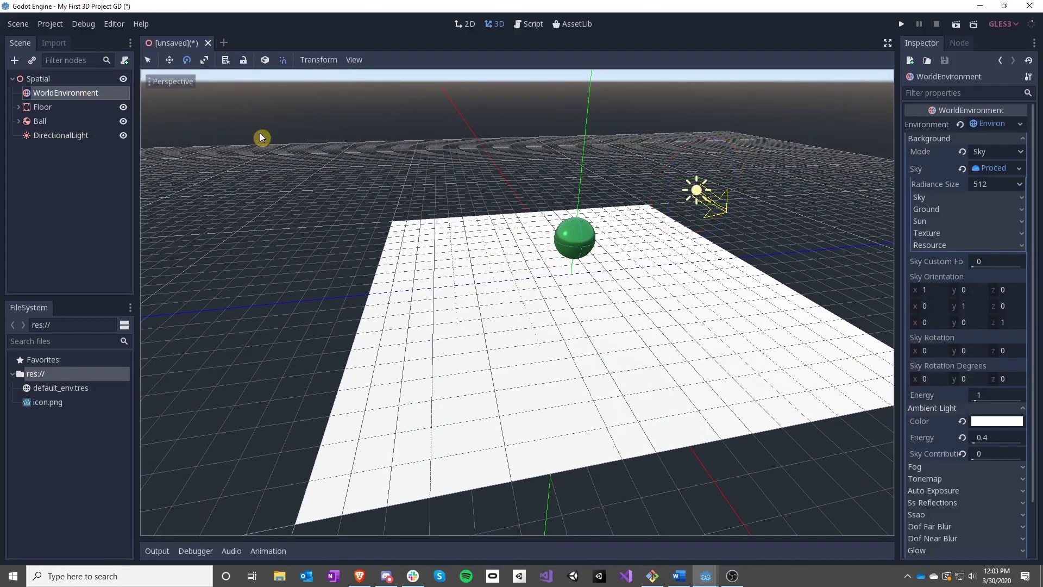
pyautogui.moveTo(261, 138); pyautogui.dragTo(198, 159, button='right')
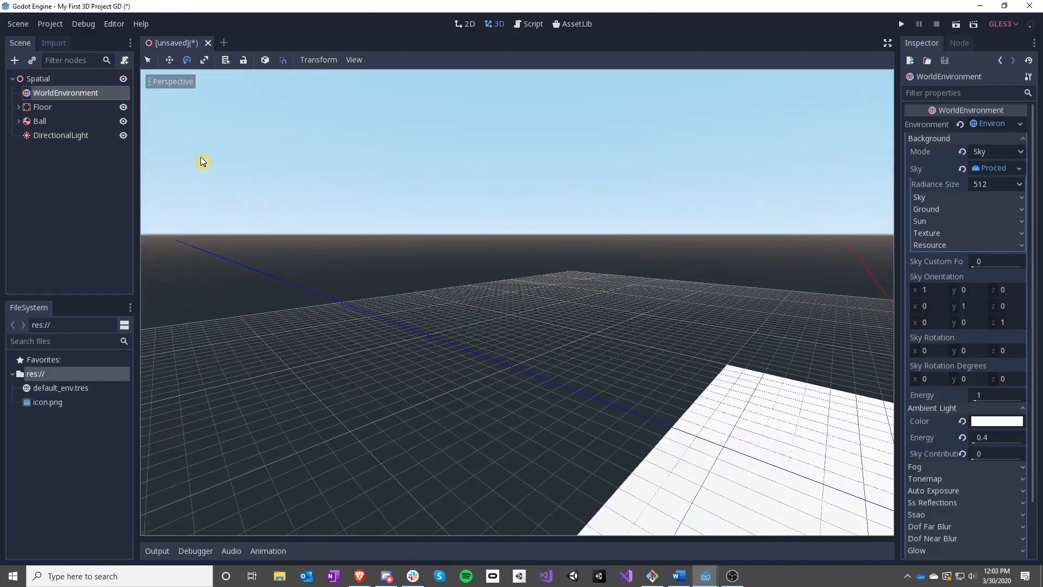
pyautogui.keyDown('ctrl'); pyautogui.click(41, 107); pyautogui.keyUp('ctrl')
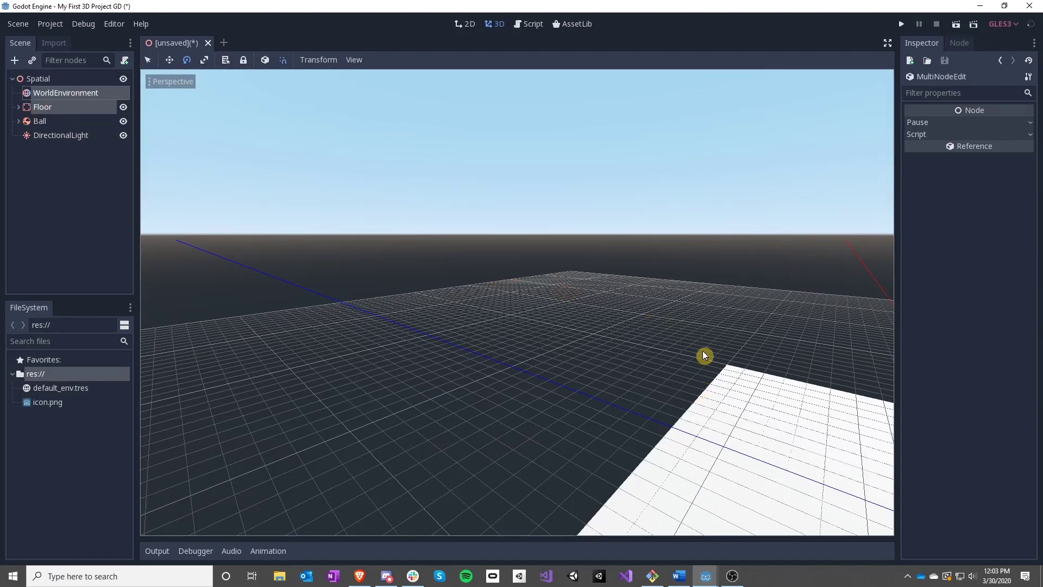
pyautogui.click(51, 121)
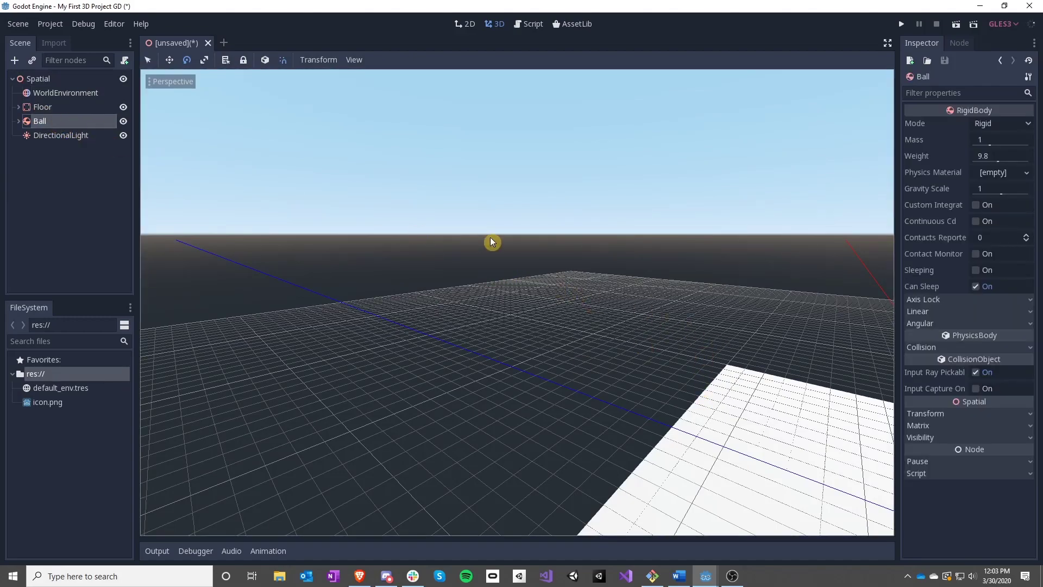
pyautogui.press('f')
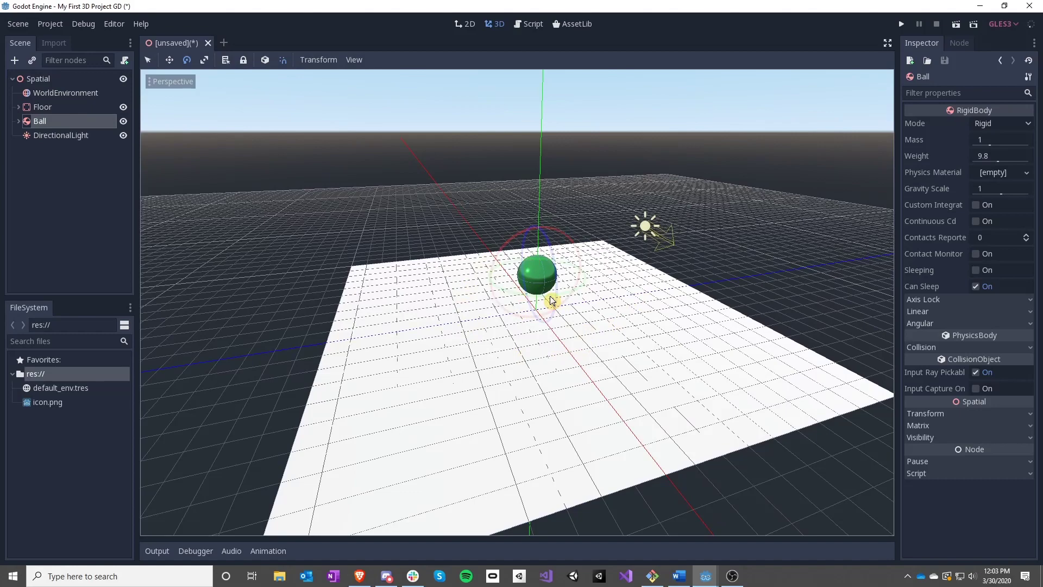
pyautogui.click(55, 135)
pyautogui.press('f')
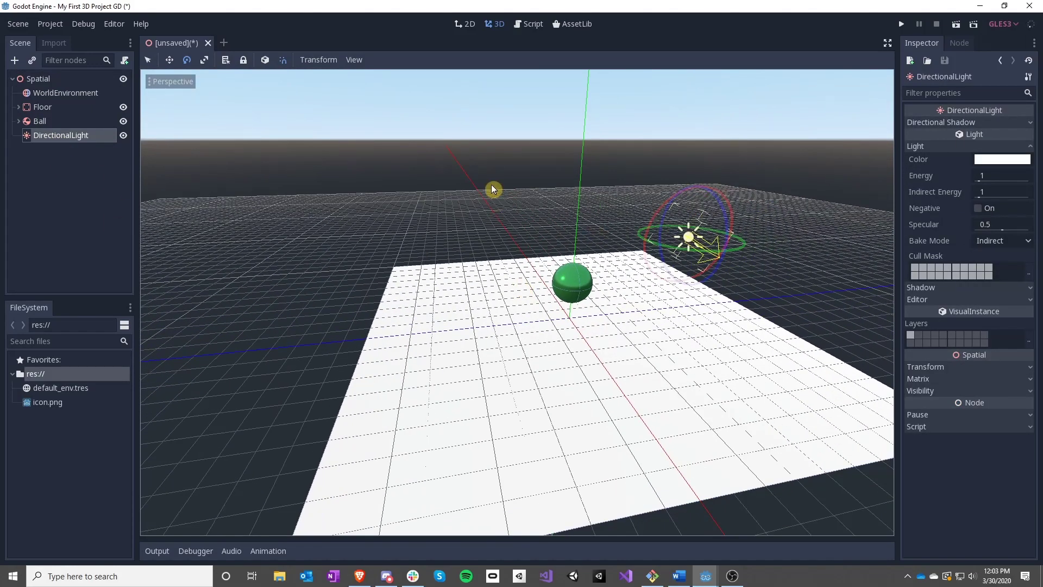
# Save the scene as Main.tscn and test-run the project with it as the main scene.
pyautogui.hotkey('ctrl', 's')
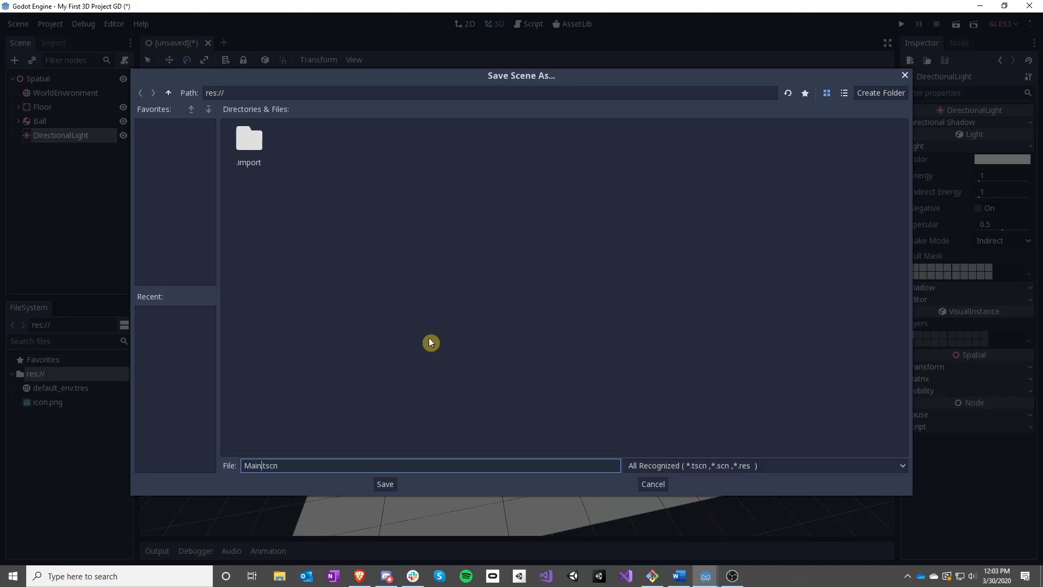
pyautogui.press('Return')
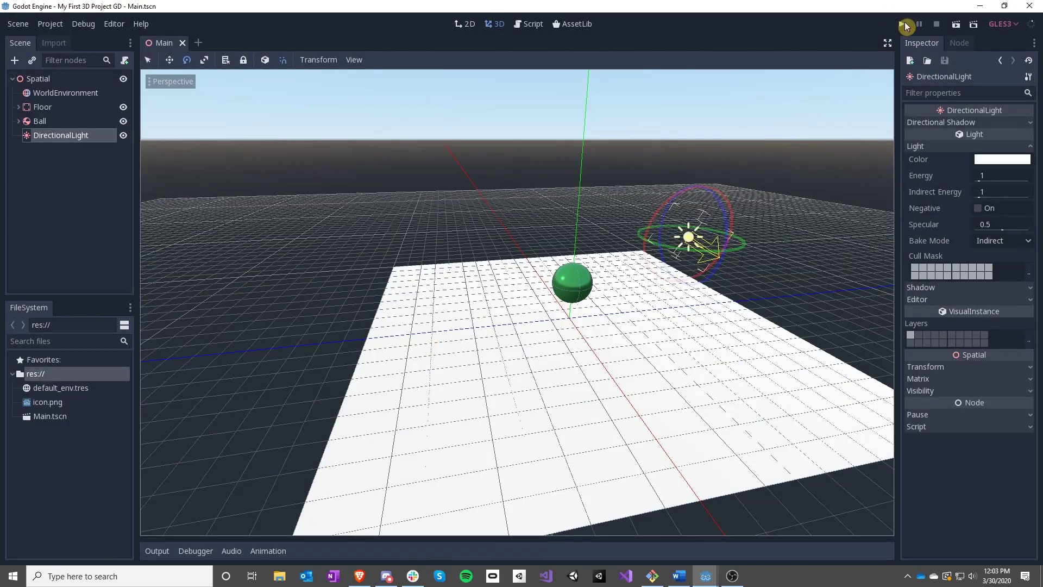
pyautogui.click(904, 24)
pyautogui.click(467, 302)
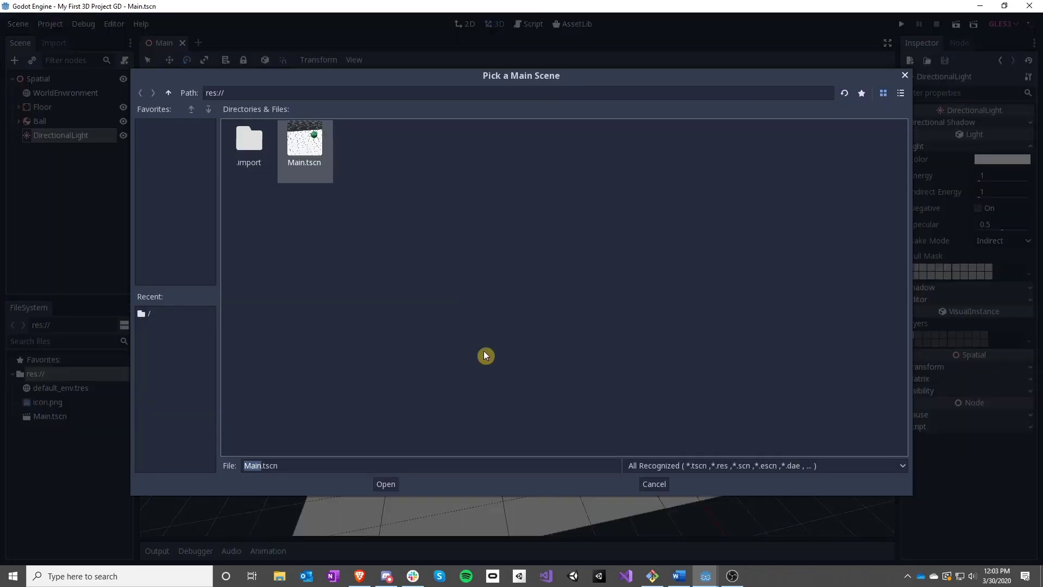
pyautogui.doubleClick(303, 140)
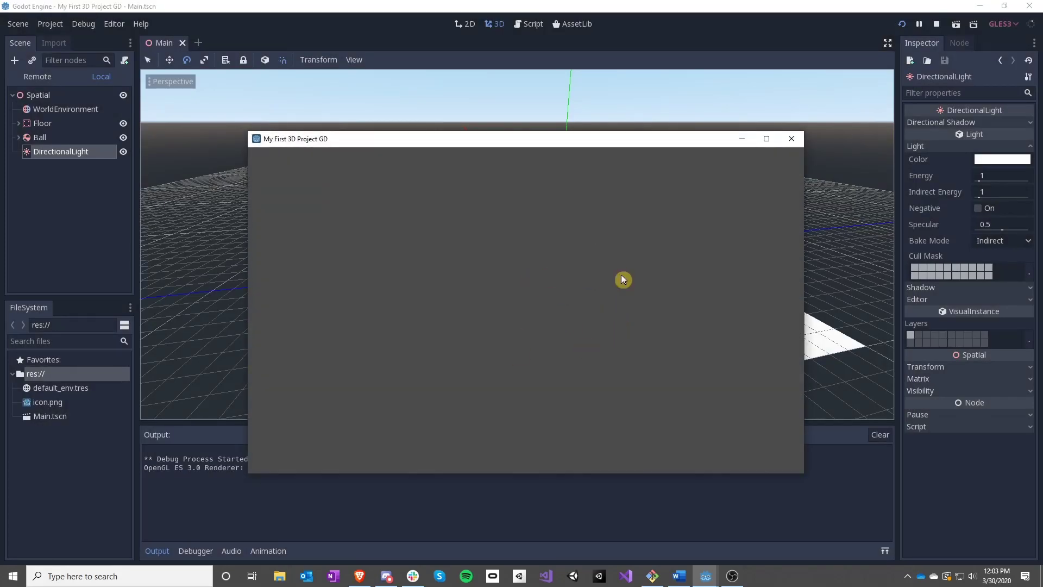
pyautogui.click(789, 141)
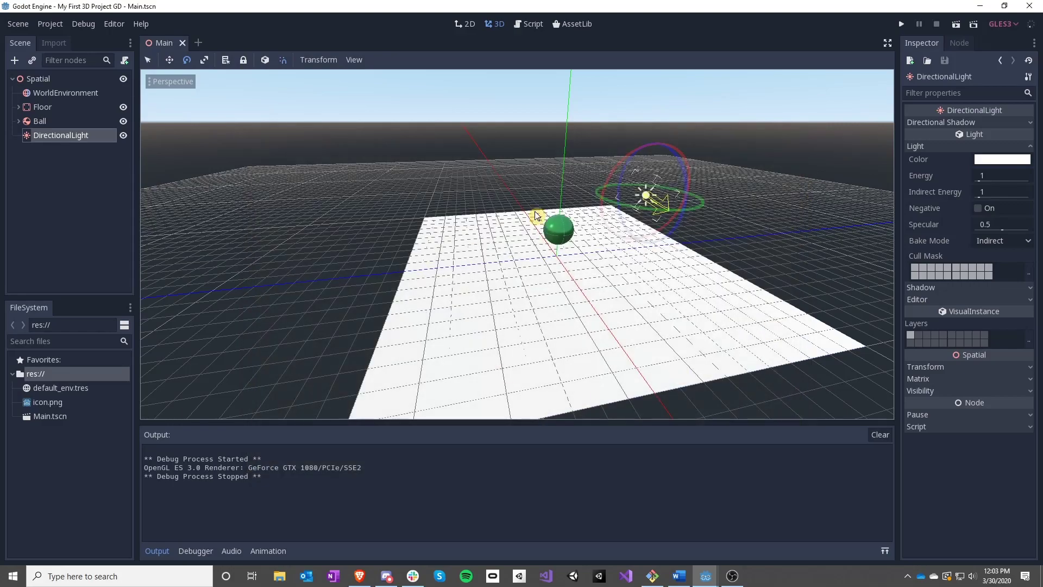
# Add a Camera node as a child of the root Spatial node.
pyautogui.moveTo(576, 314); pyautogui.dragTo(522, 291, button='right')
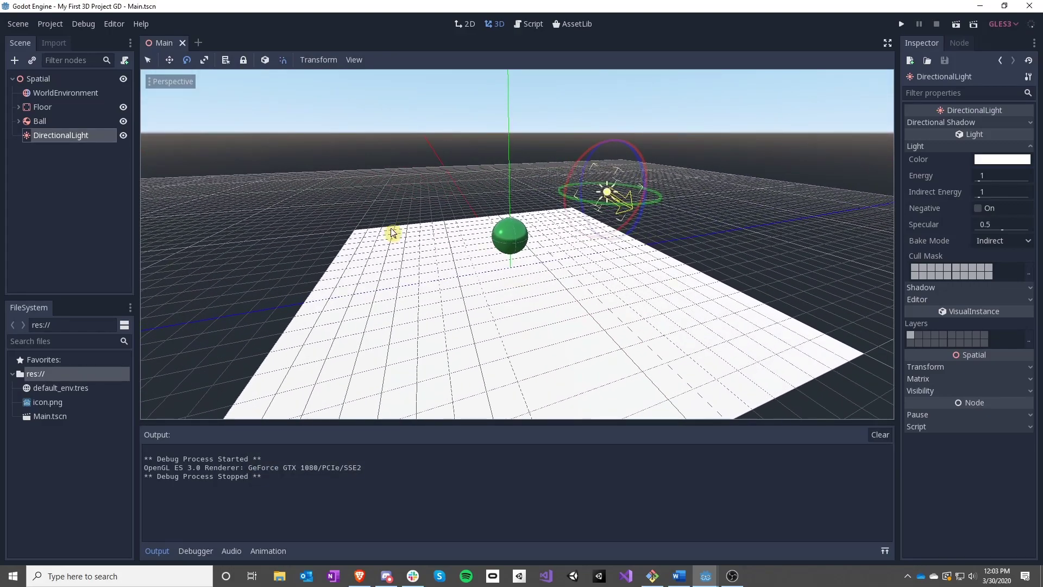
pyautogui.click(38, 79)
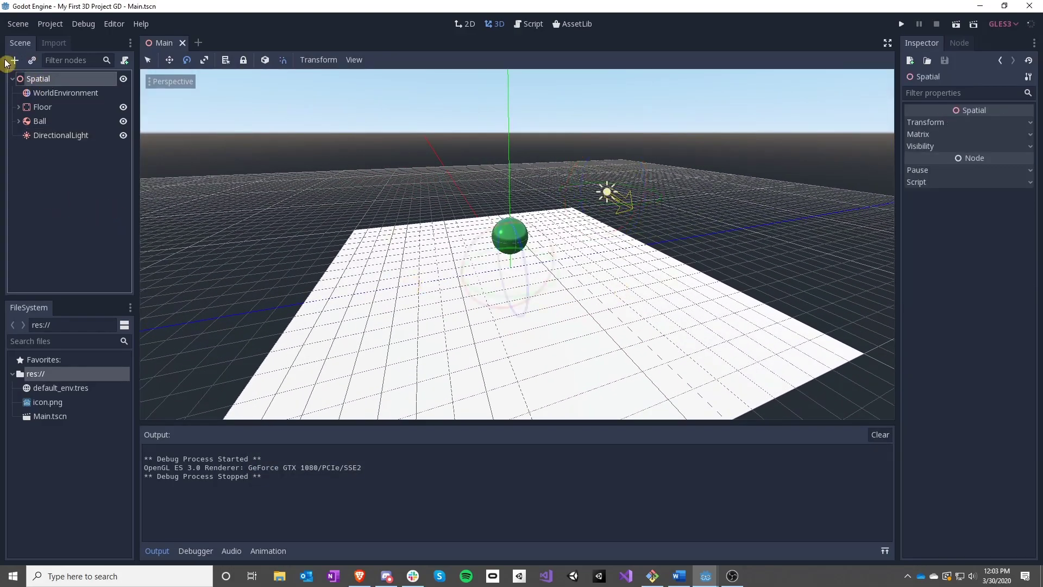
pyautogui.click(15, 60)
pyautogui.write('camera')
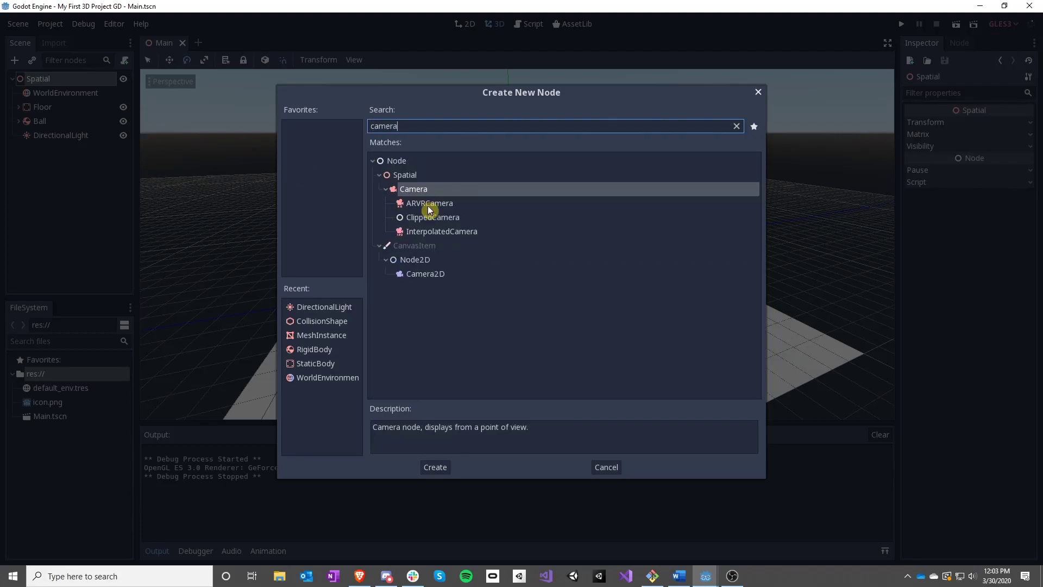
pyautogui.doubleClick(416, 190)
# Move the camera up and back from the ball along the Z axis, to about Y 4 and Z 11.
pyautogui.press('d')
pyautogui.moveTo(718, 339); pyautogui.dragTo(524, 291, button='right')
pyautogui.press('w')
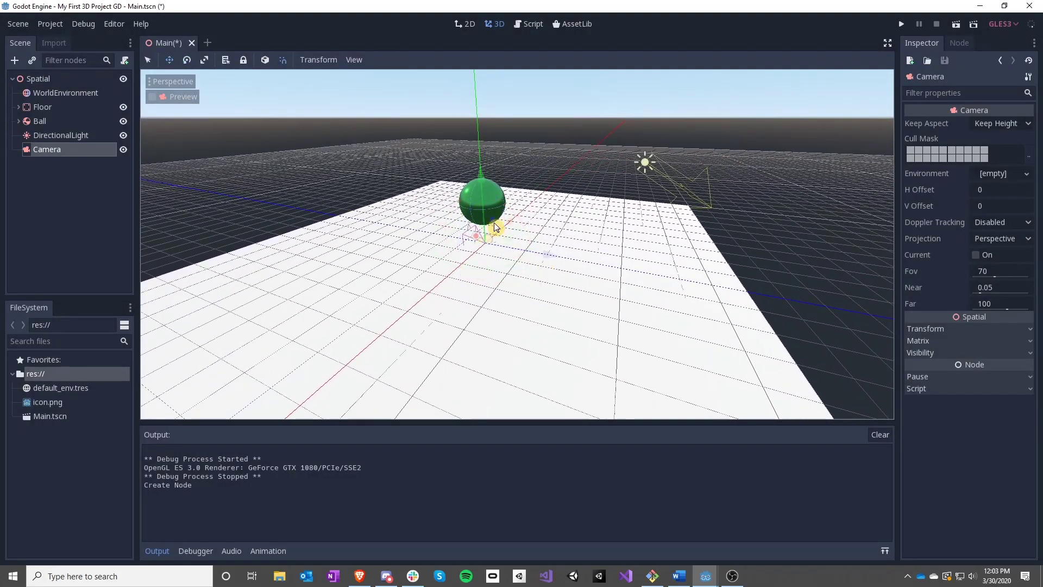
pyautogui.moveTo(493, 231); pyautogui.dragTo(494, 133)
pyautogui.moveTo(540, 214); pyautogui.dragTo(946, 239)
pyautogui.moveTo(760, 272); pyautogui.dragTo(545, 286, button='right')
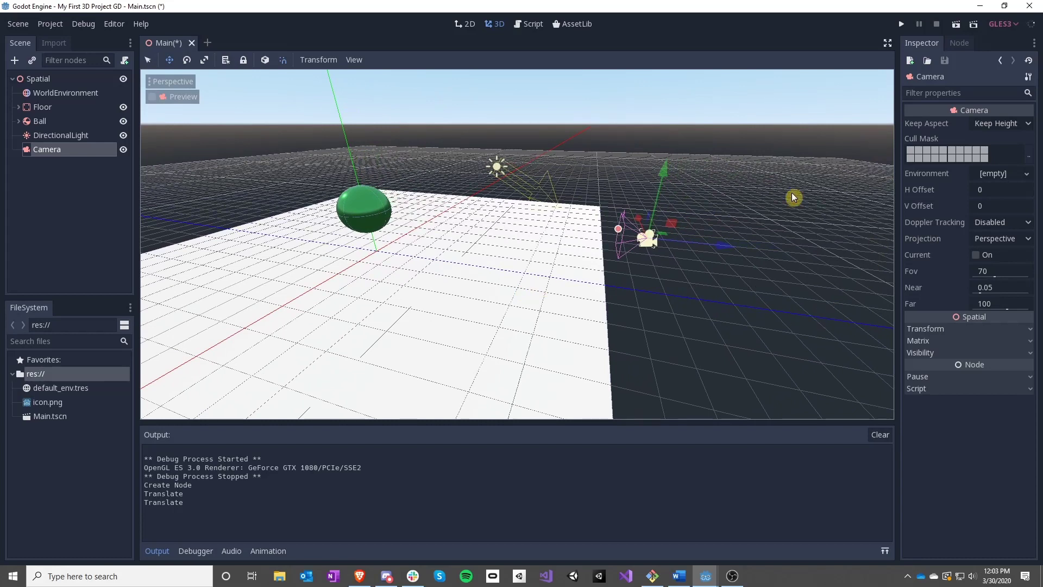
pyautogui.moveTo(667, 182); pyautogui.dragTo(680, 114)
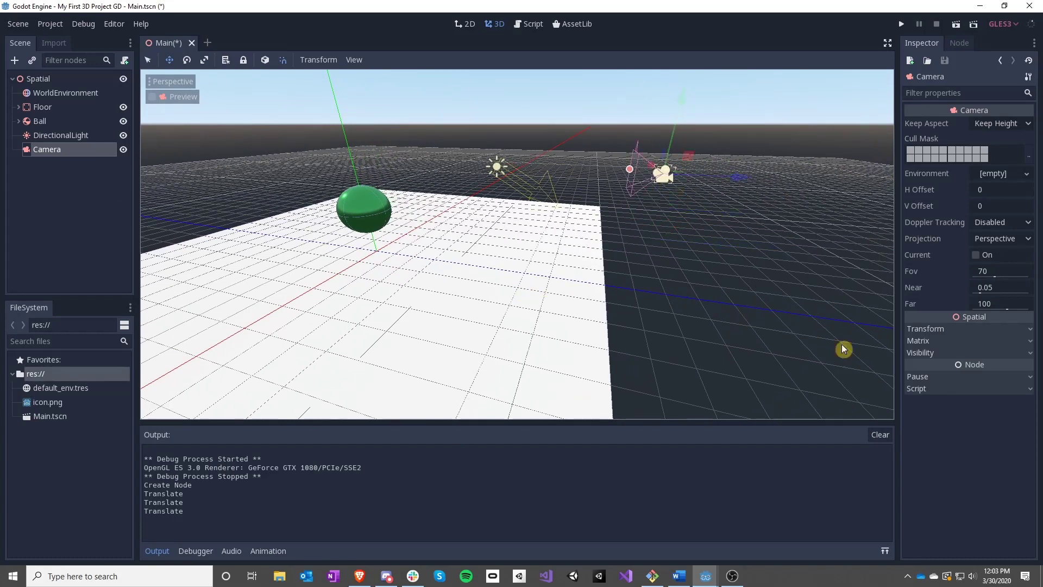
# Set the camera's translation to Y 8 and Z 15 and its X rotation to -30 degrees.
pyautogui.click(947, 329)
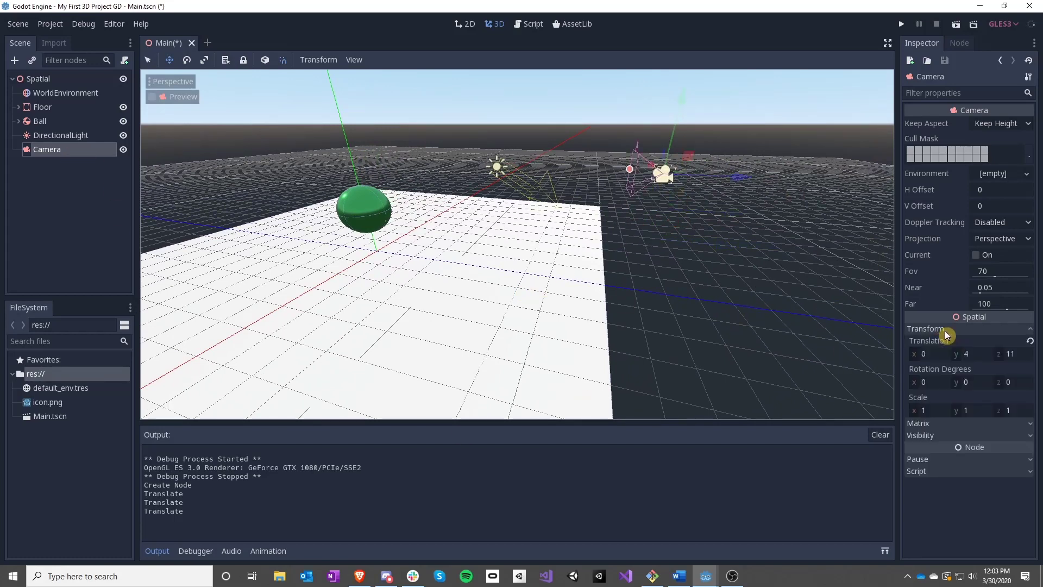
pyautogui.click(976, 356)
pyautogui.write('8')
pyautogui.press('Tab')
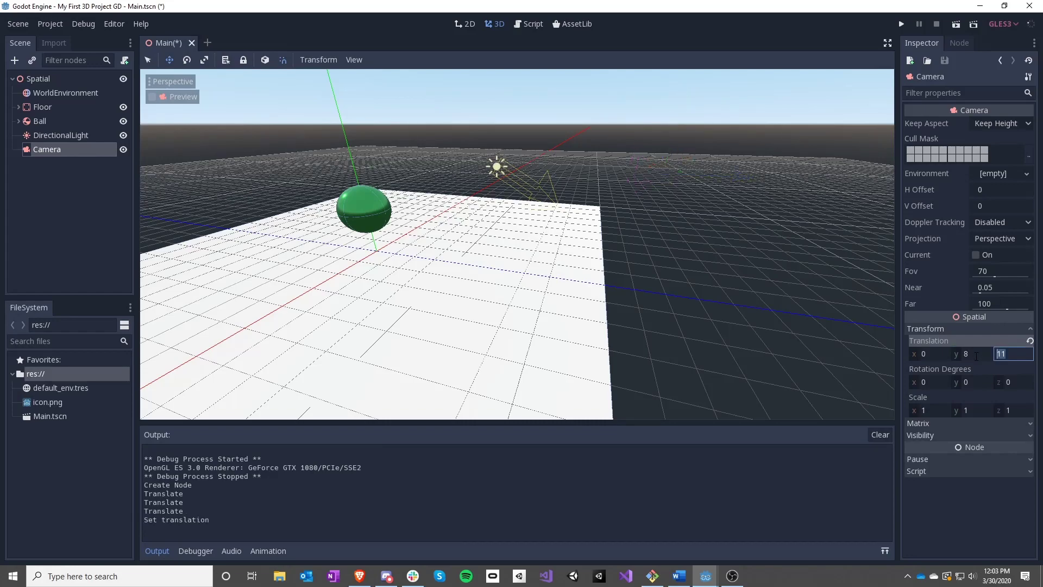
pyautogui.moveTo(553, 302)
pyautogui.mouseDown(button='right')
pyautogui.moveTo(554, 285)
pyautogui.moveTo(553, 302)
pyautogui.mouseUp(button='right')
pyautogui.press('s')
pyautogui.click(932, 382)
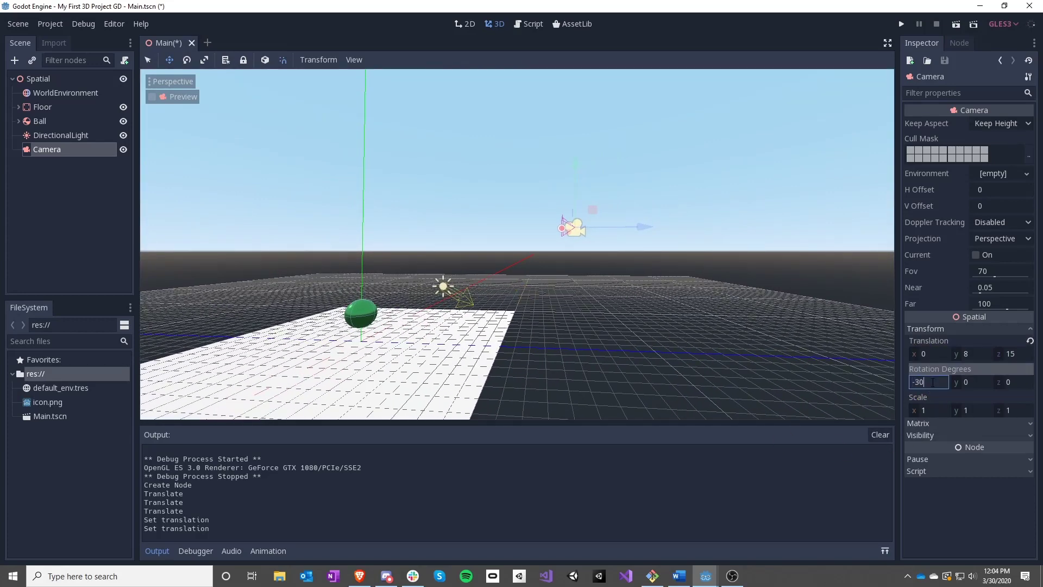
pyautogui.press('Return')
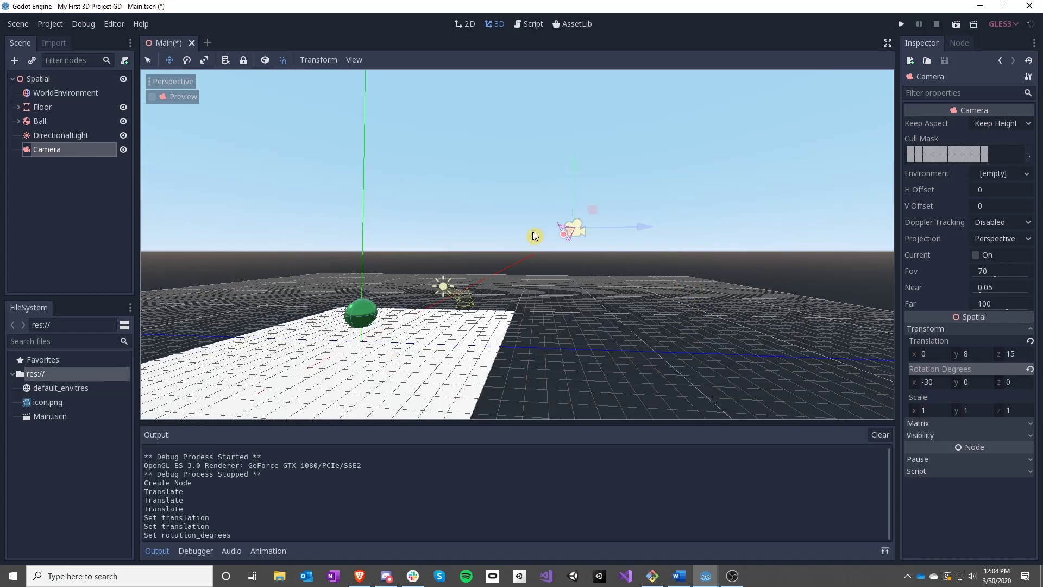
# Preview the scene through the camera, return to the perspective view and run the project.
pyautogui.click(151, 96)
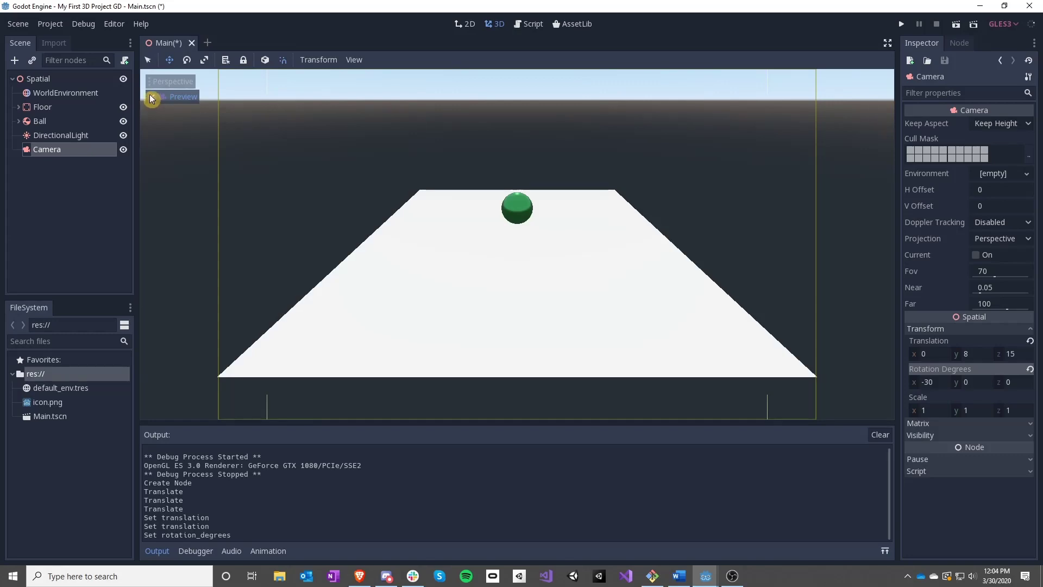
pyautogui.click(152, 97)
pyautogui.moveTo(521, 293); pyautogui.dragTo(523, 290, button='right')
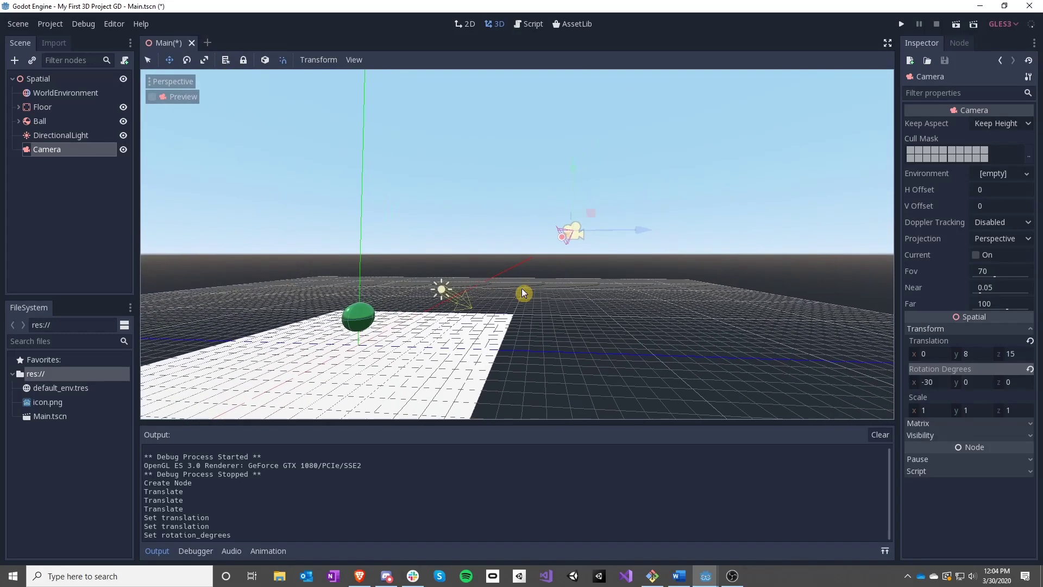
pyautogui.click(898, 25)
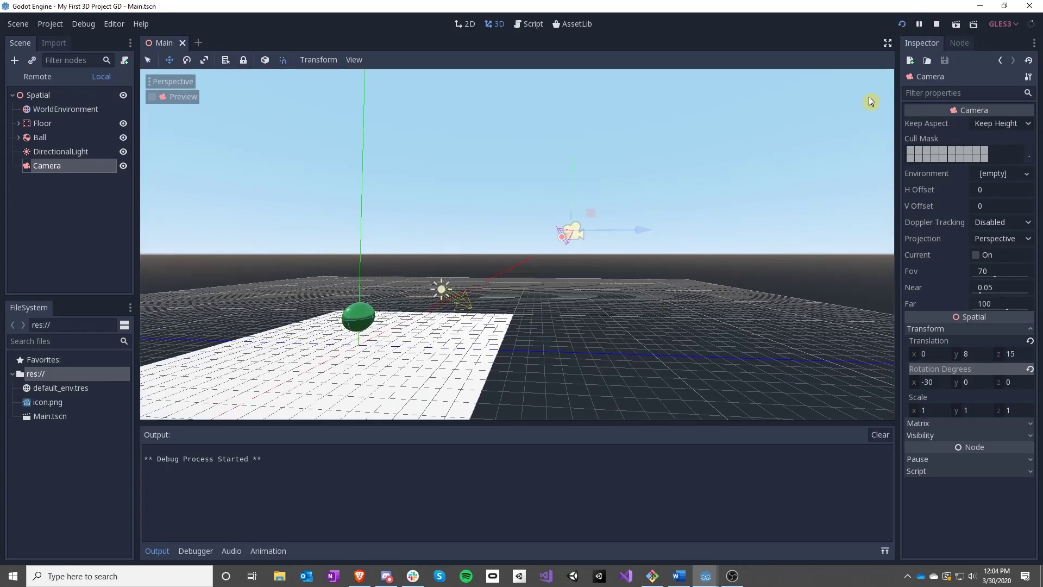